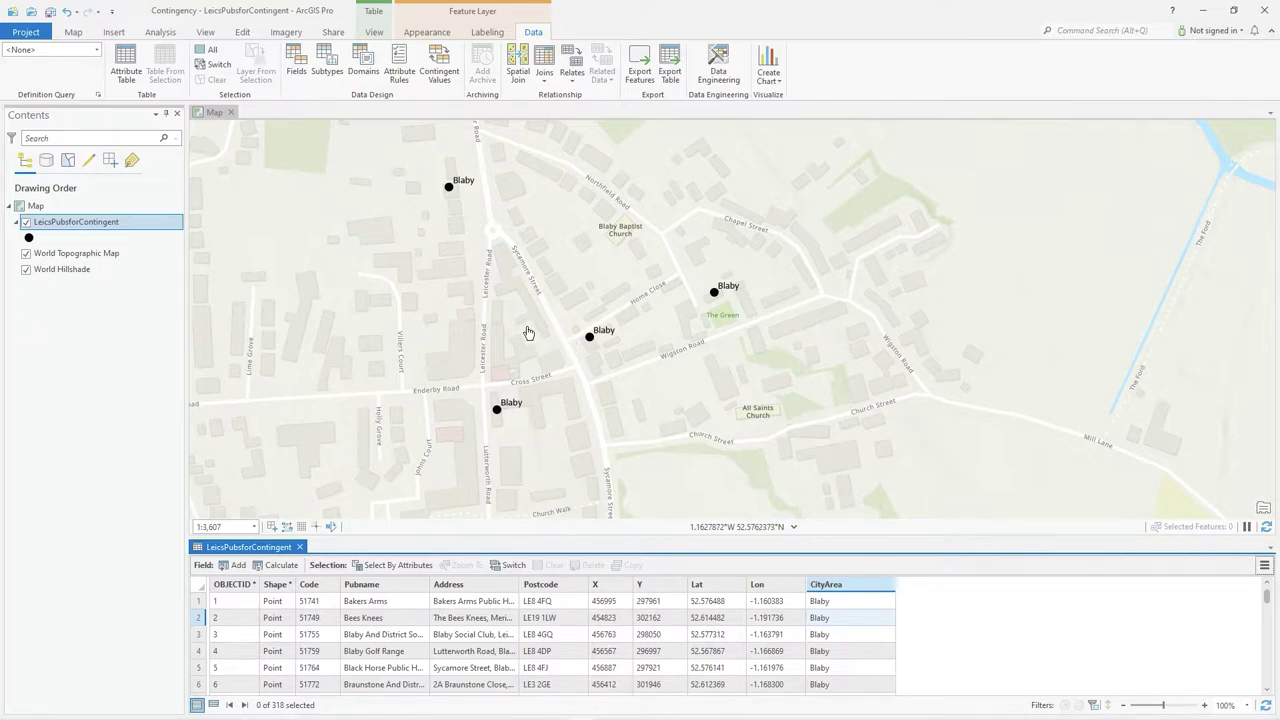
Look over the pubs layer's options and the map, then bring back the data design tools
right_click(100, 226)
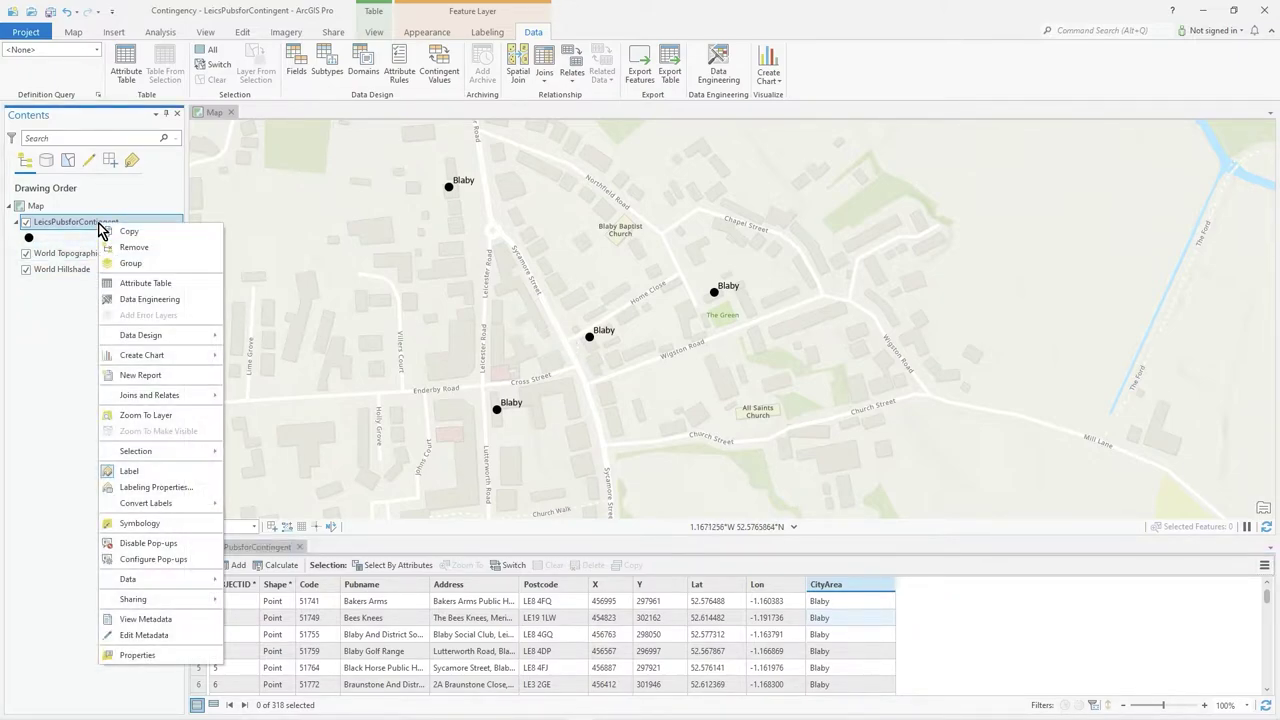
left_click(74, 322)
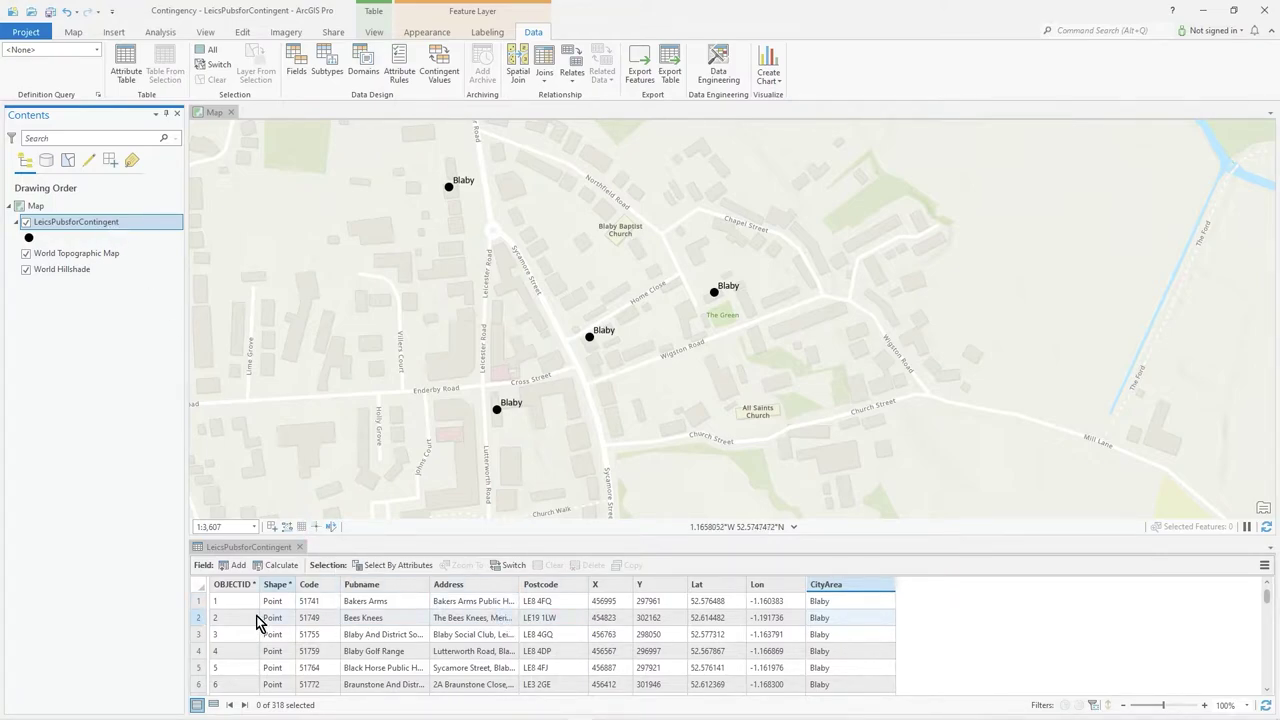
scroll(400, 636, "down", 1)
scroll(415, 665, "up", 1)
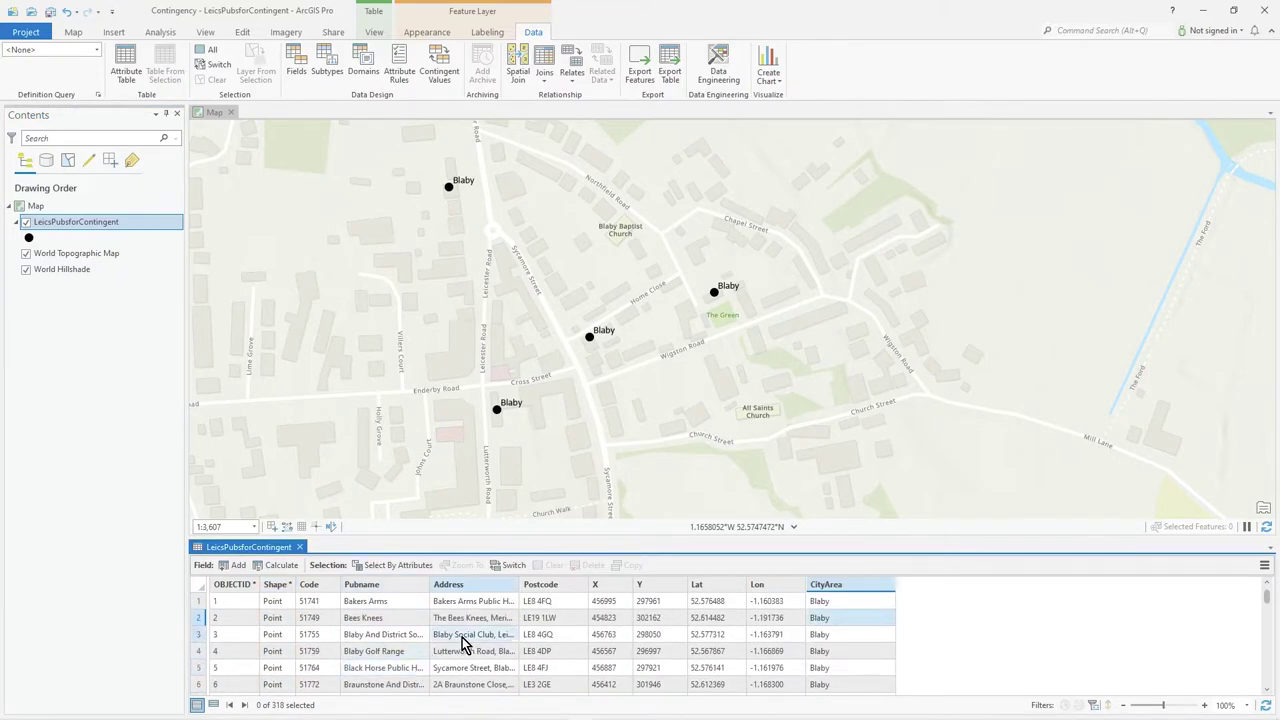
scroll(408, 617, "down", 1)
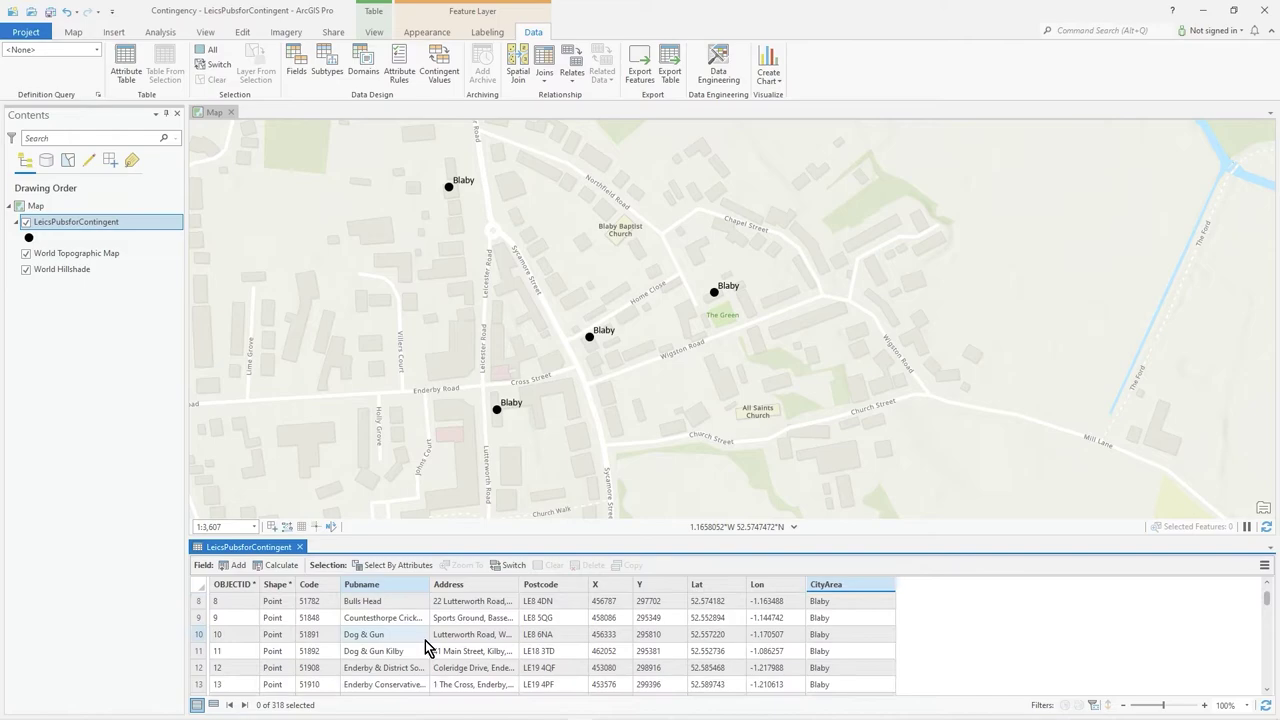
scroll(425, 640, "up", 1)
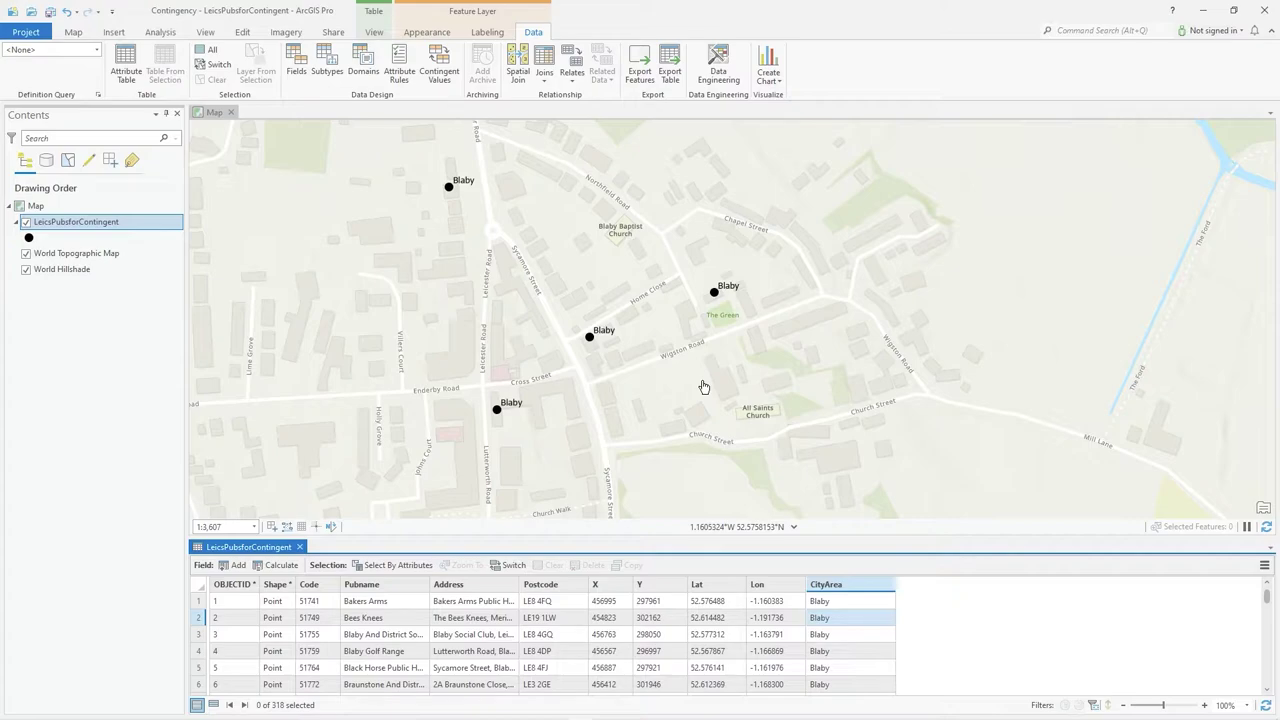
left_click_drag(651, 337, 674, 374)
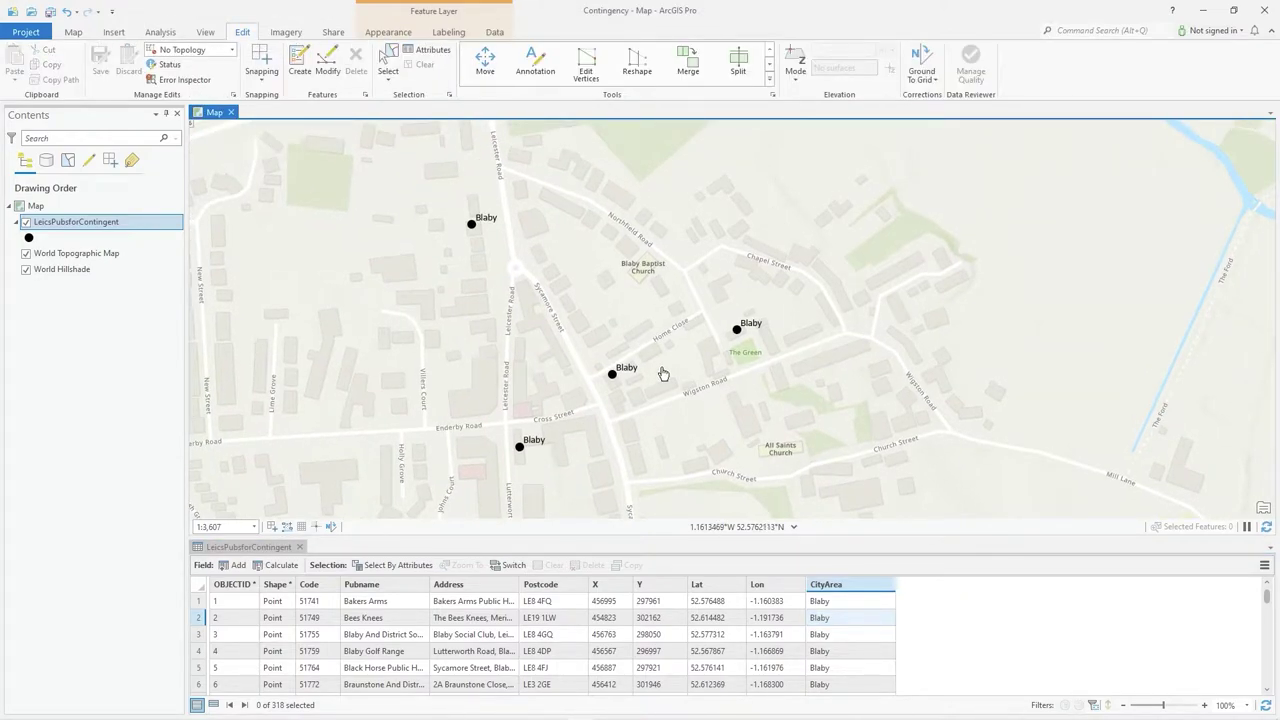
left_click_drag(663, 374, 651, 348)
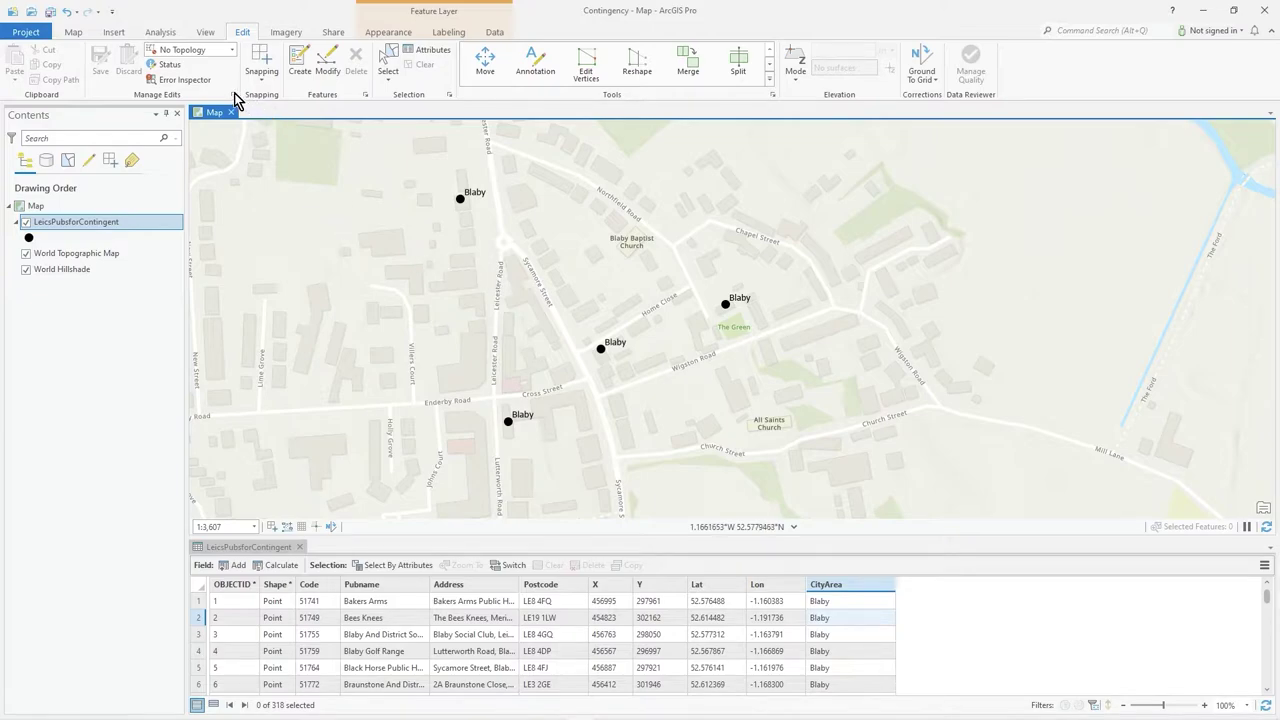
left_click(494, 34)
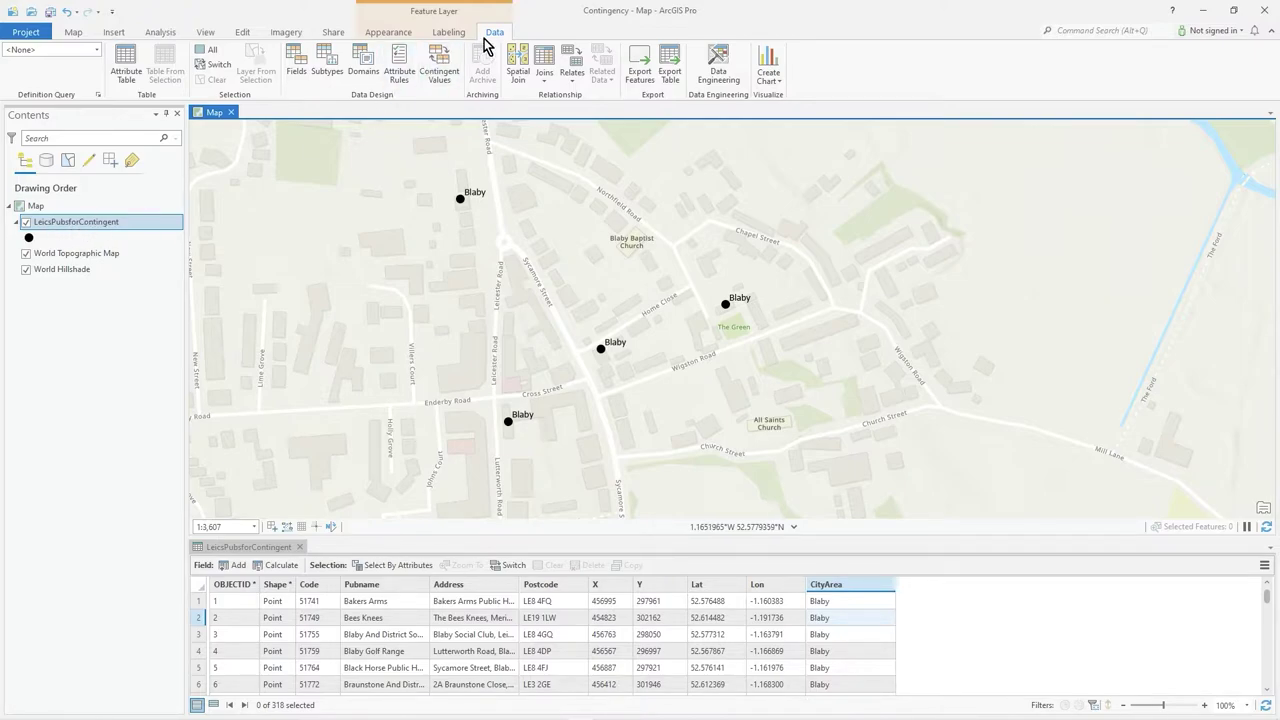
Create a new attribute domain named FoodTypes with the description 'veggie etc'
left_click(364, 62)
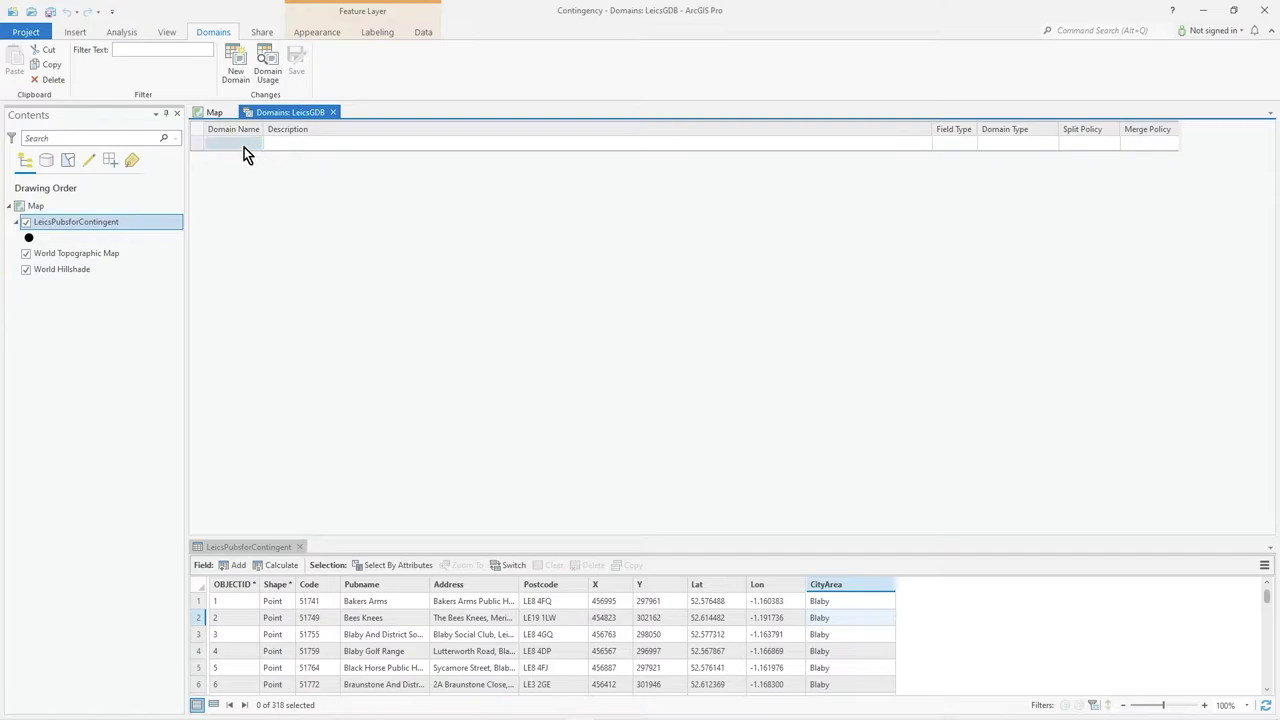
left_click(243, 145)
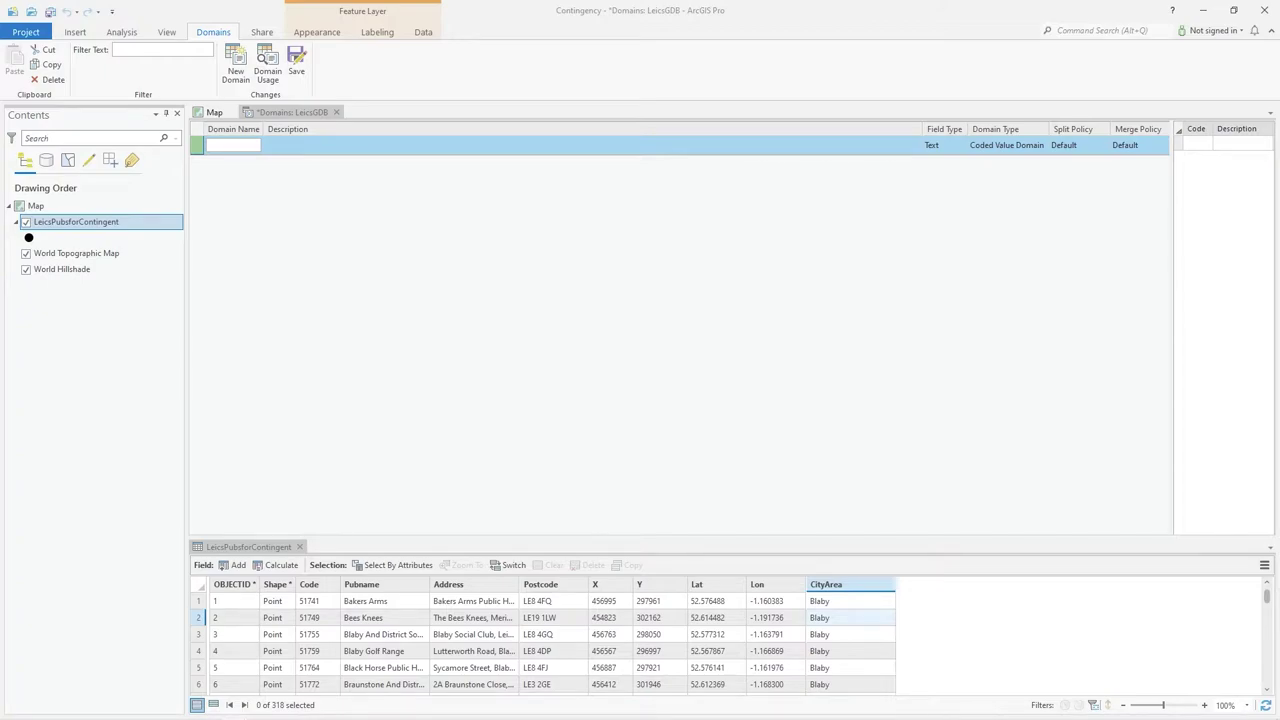
left_click(232, 145)
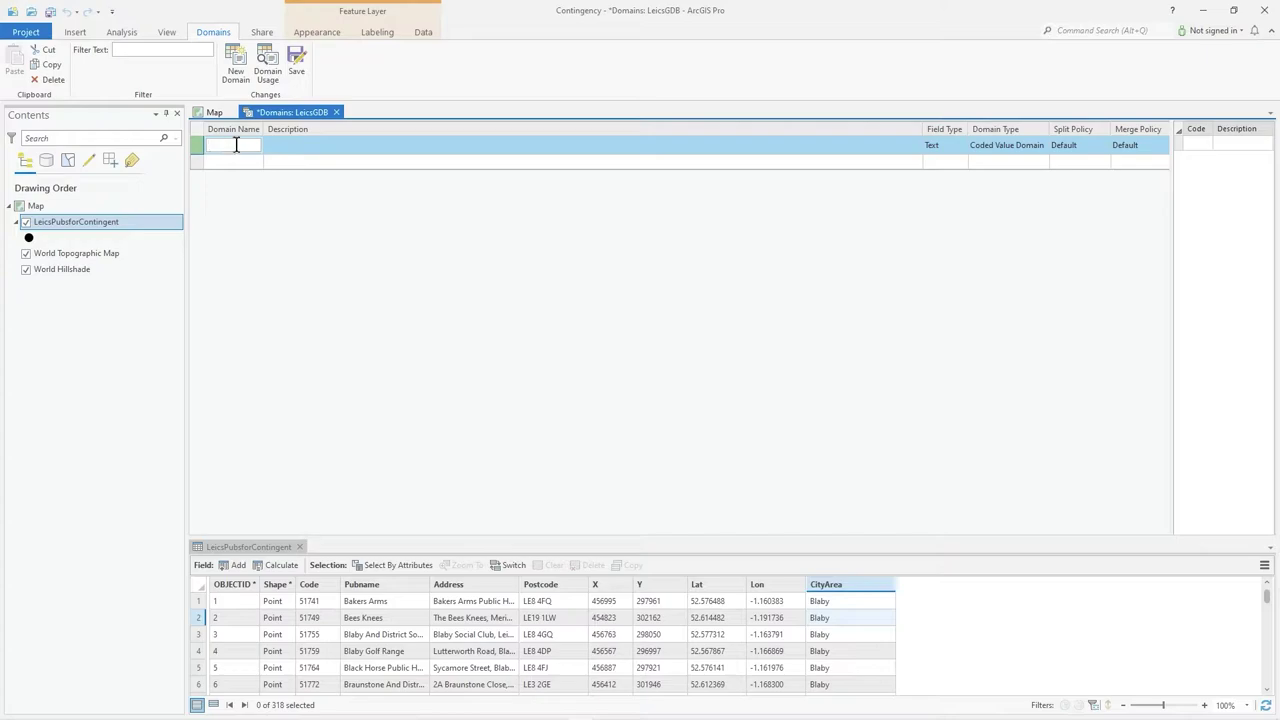
type("foodTypes")
key("Tab")
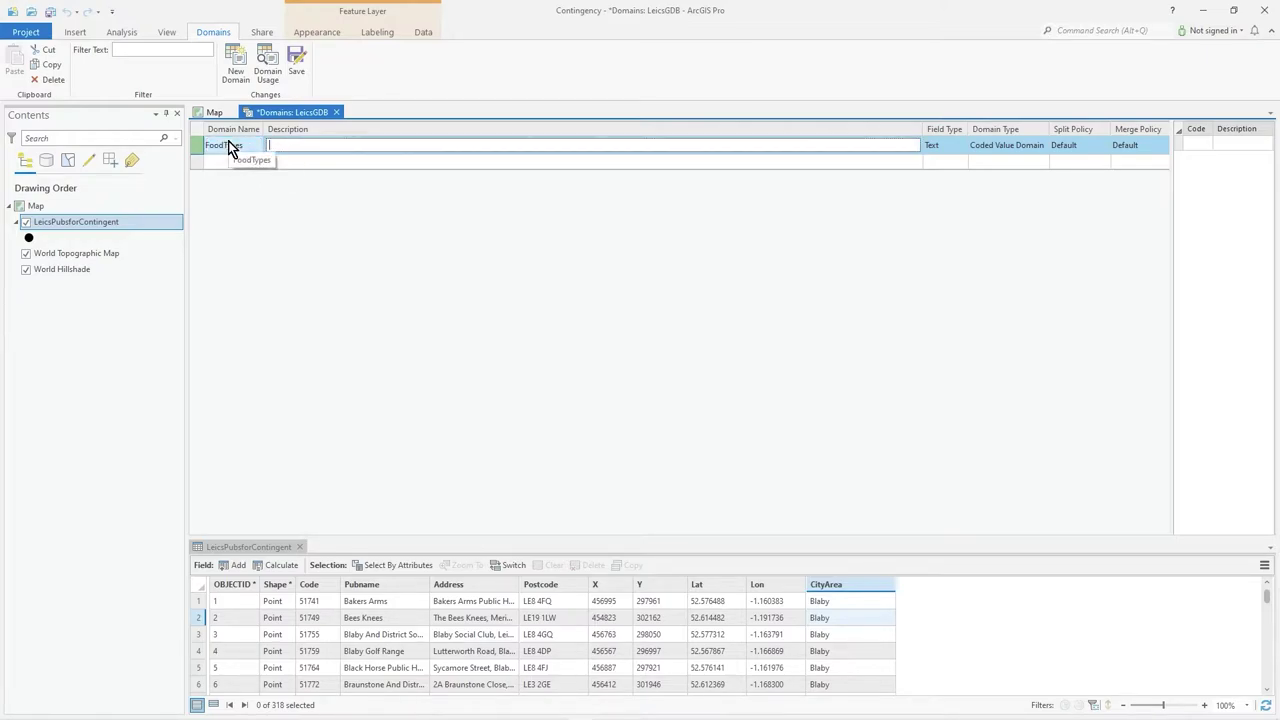
type("veggie etc")
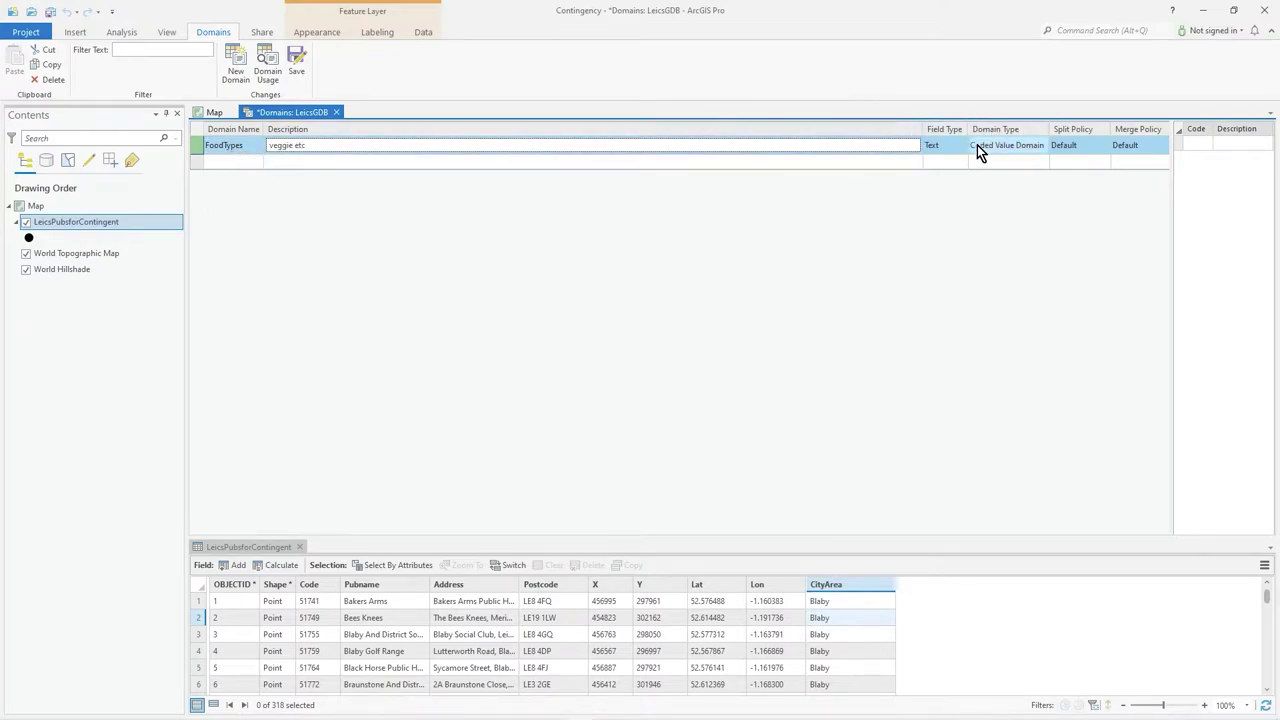
Add the coded values V = Veggie and VV = Vegan to FoodTypes
left_click(1192, 144)
type("v")
left_click(1230, 144)
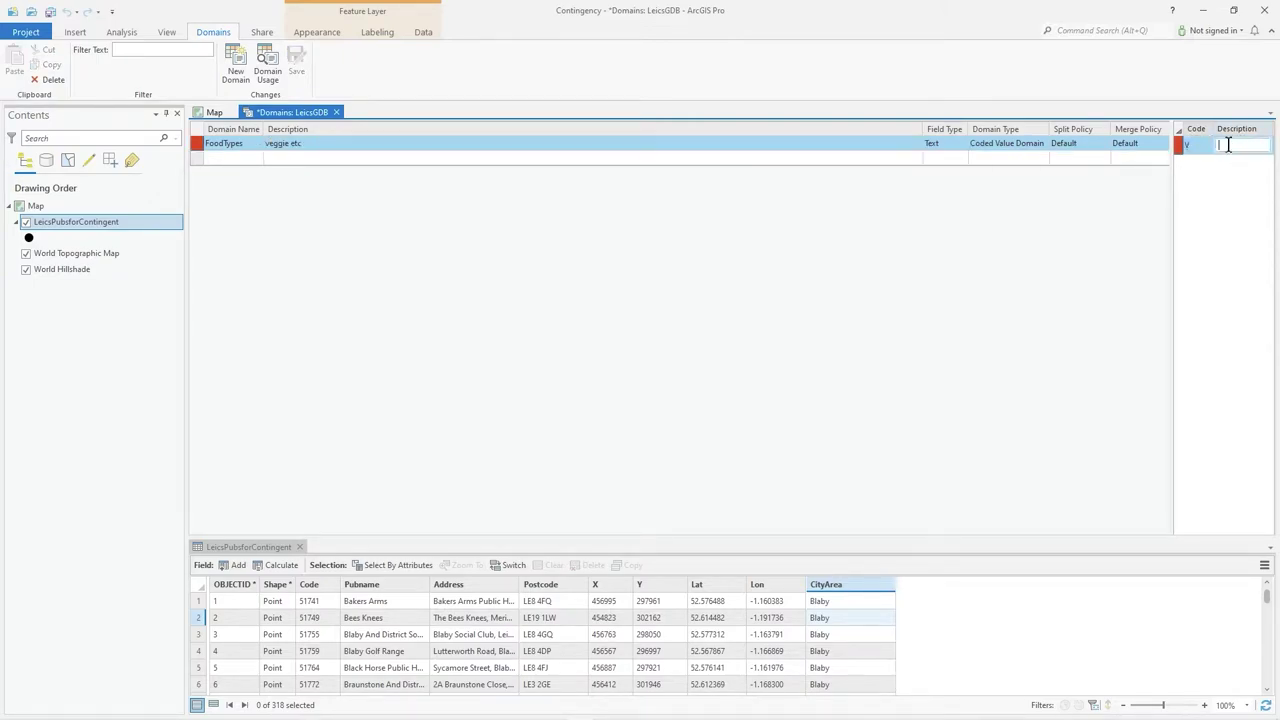
type("Veggie")
left_click(1203, 152)
left_click(1154, 162)
left_click(1146, 148)
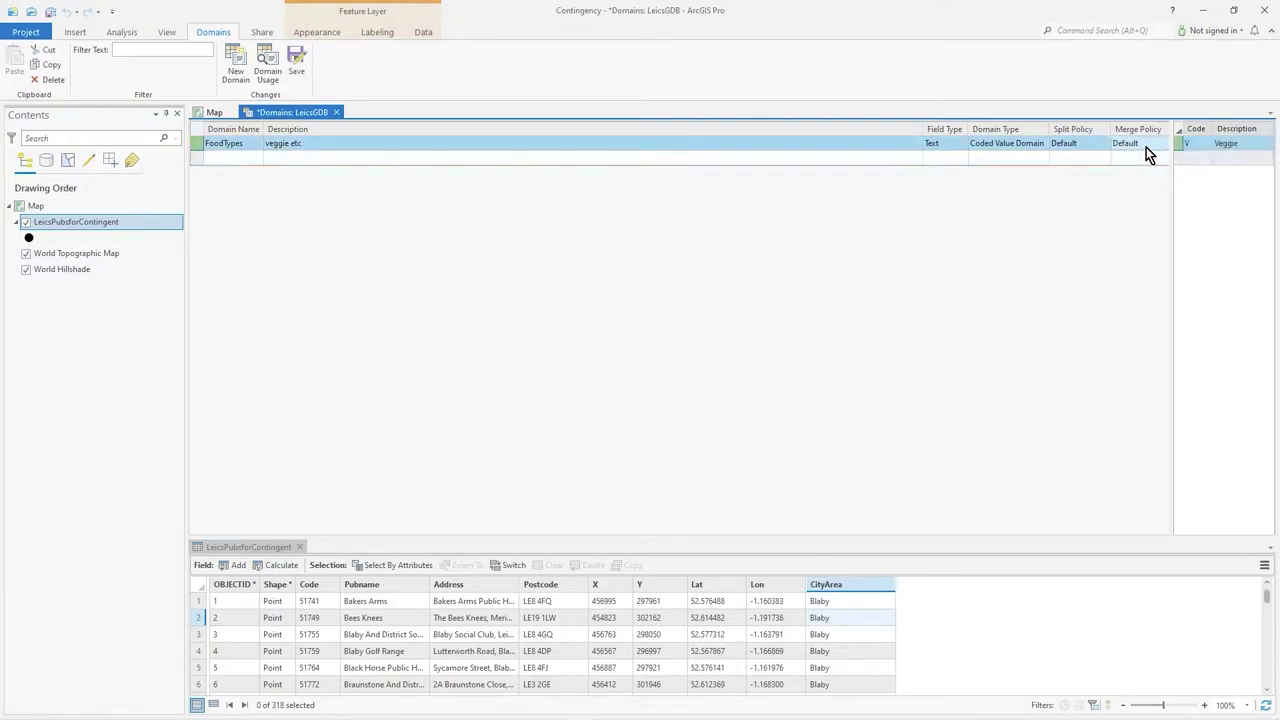
left_click(1203, 158)
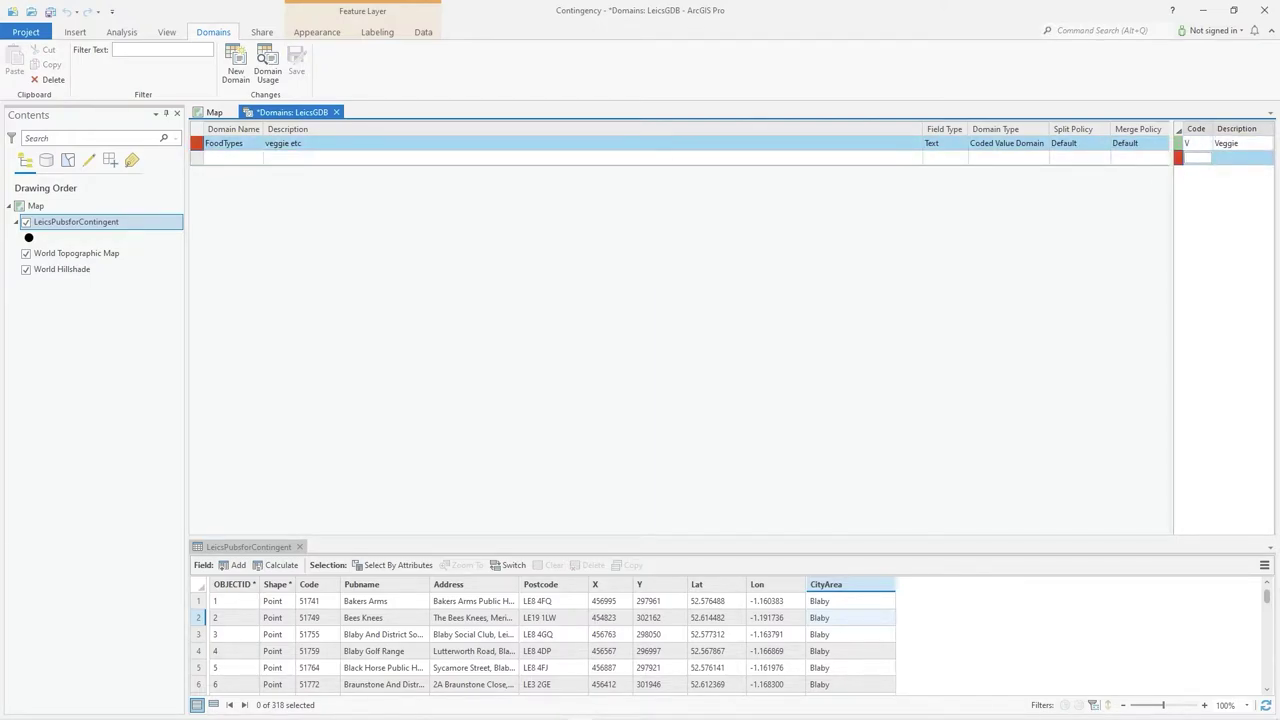
type("VV")
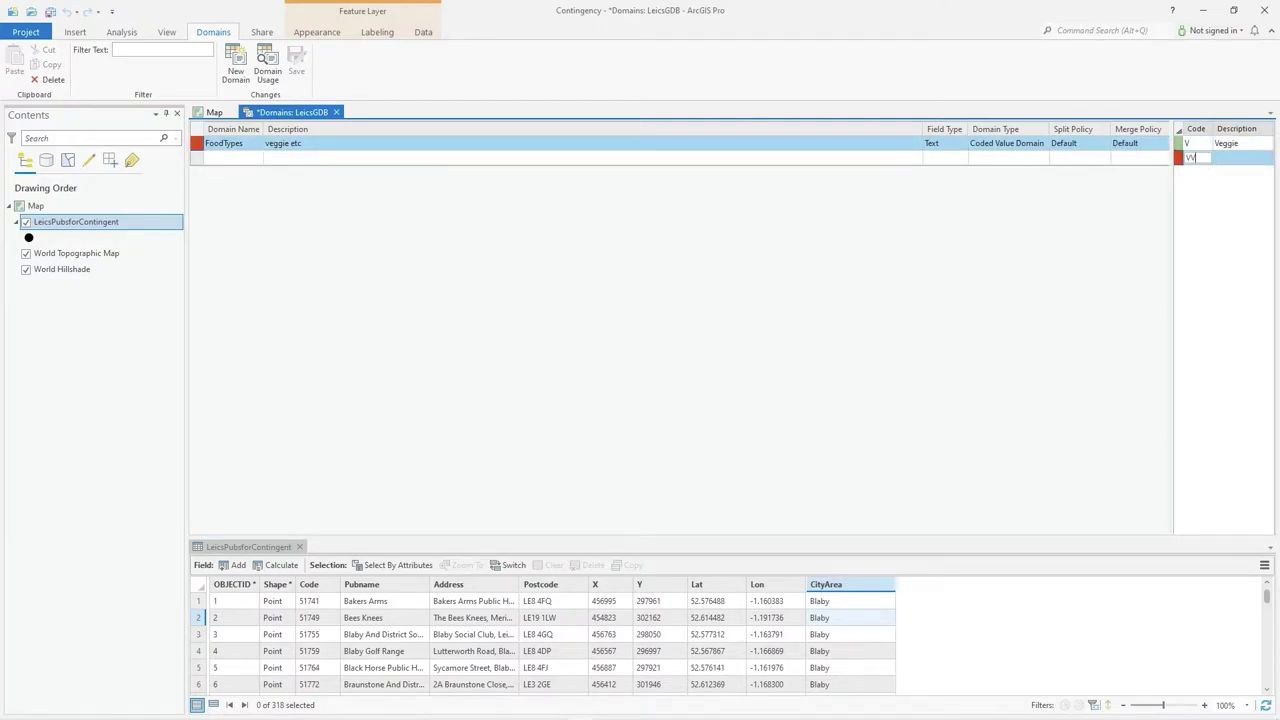
left_click(1240, 159)
type("Vegan")
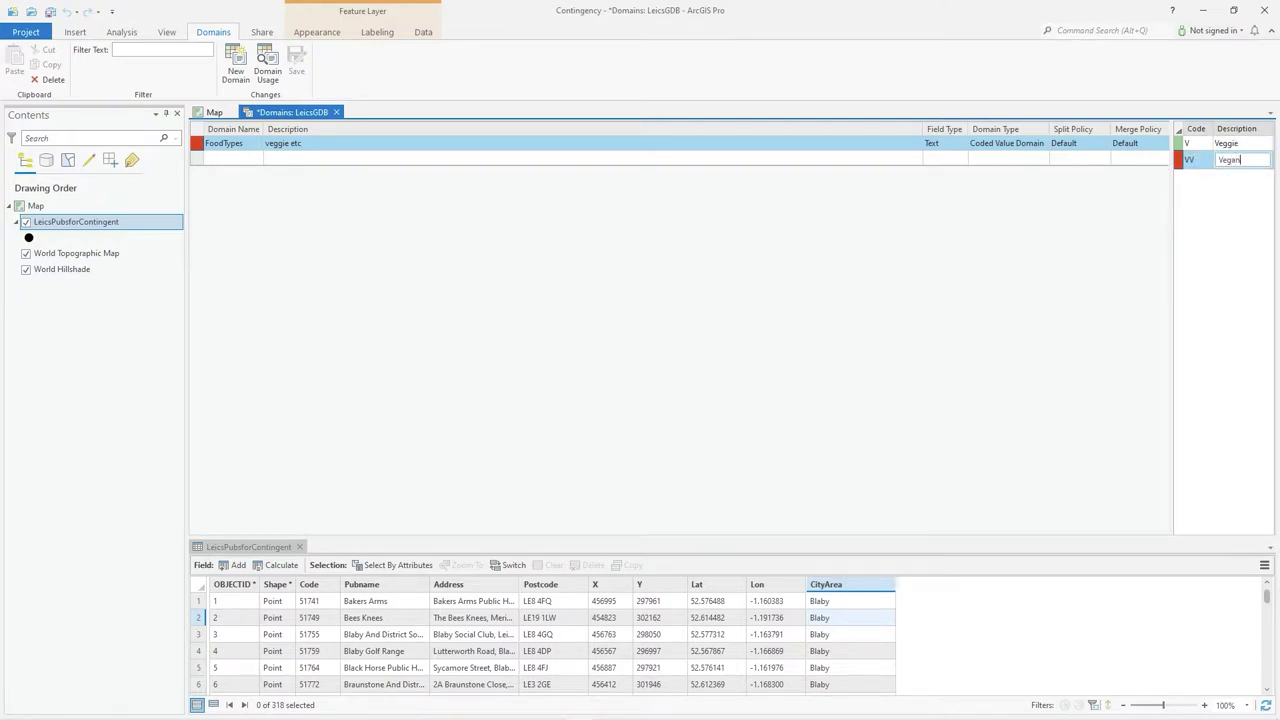
key("Return")
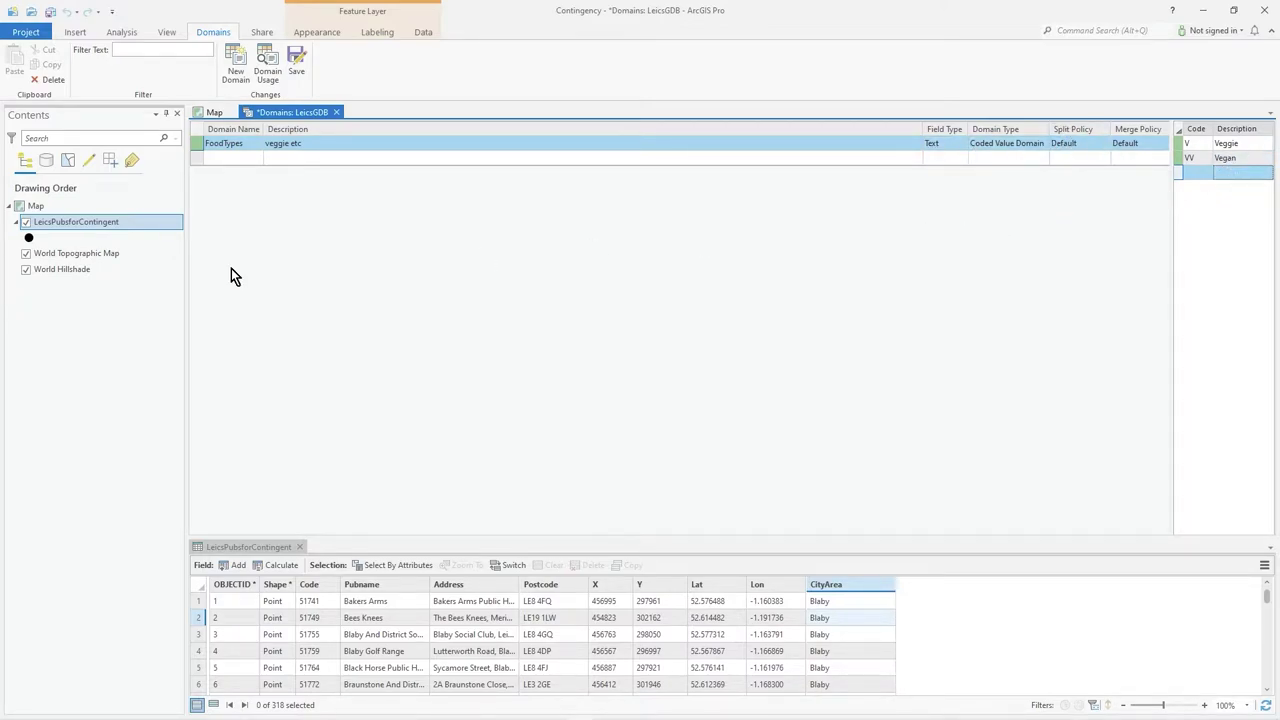
Add the coded values A = All and S = Snacks to FoodTypes
left_click(1196, 174)
type("A")
left_click(1232, 174)
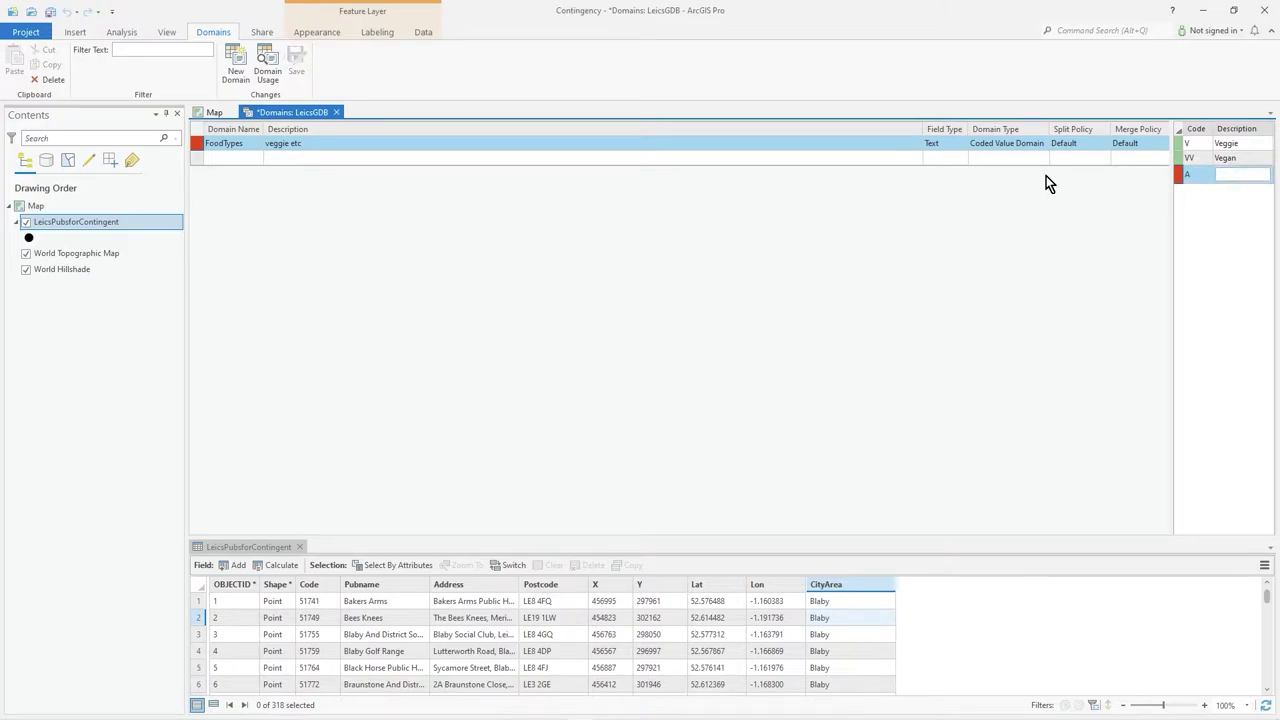
type("All")
key("Return")
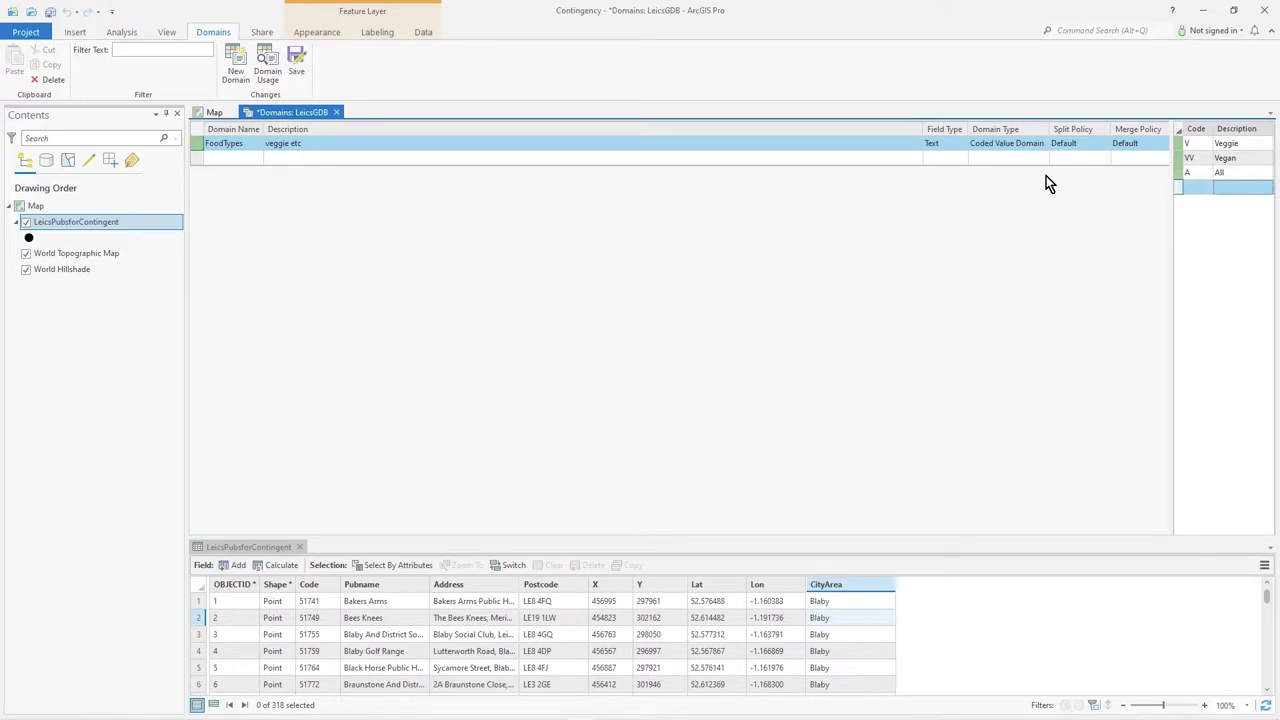
left_click(1200, 188)
type("S")
left_click(1230, 190)
type("S")
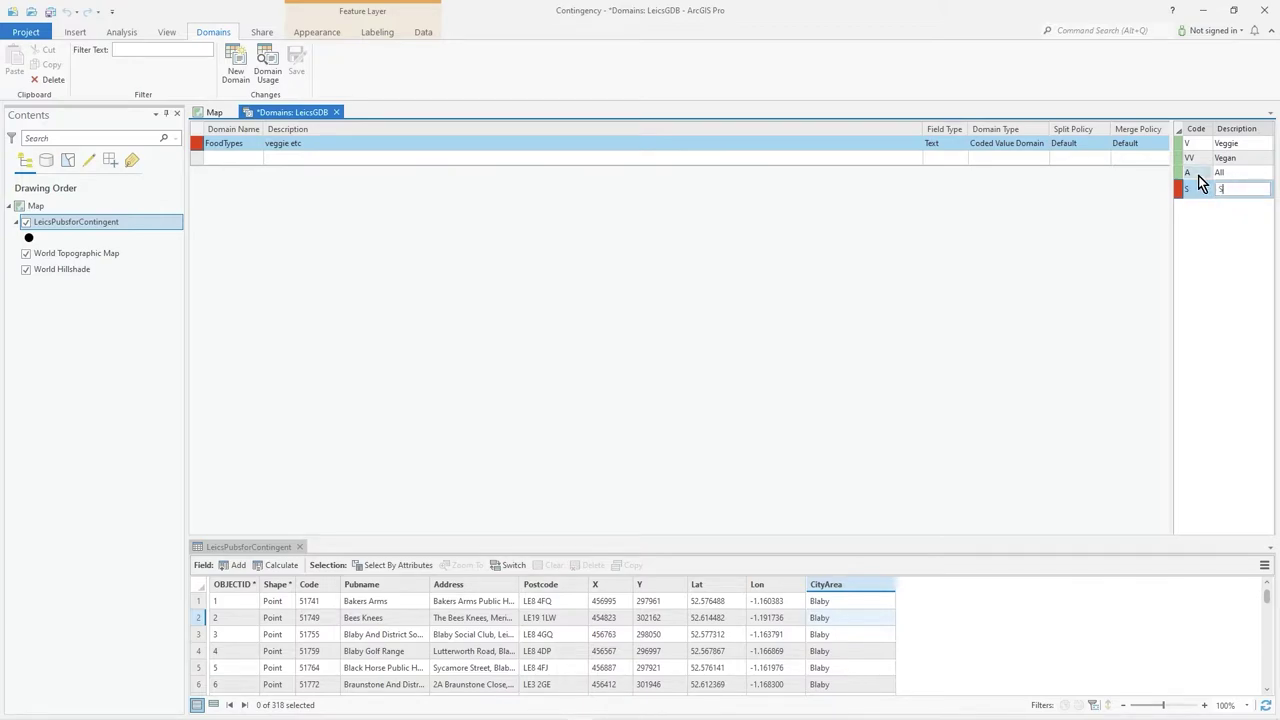
type("nacks")
key("Return")
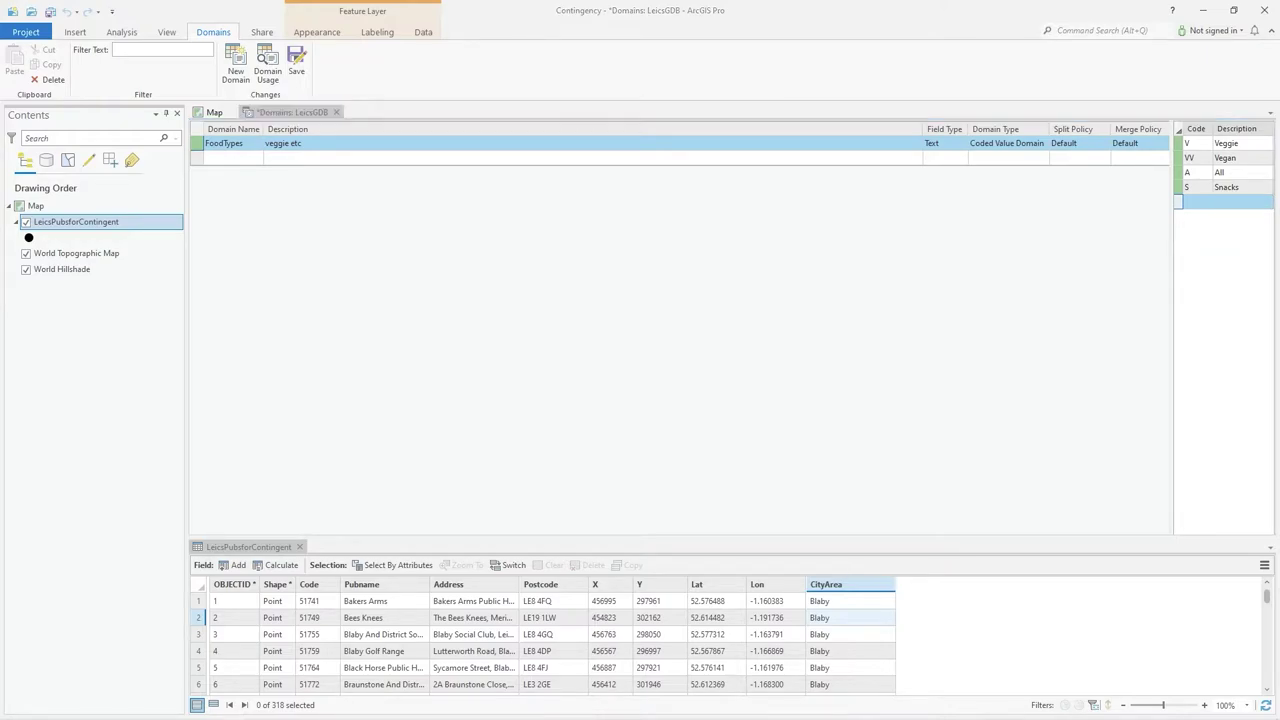
Create a second domain named FoodService with the description 'hot cold takeaway'
left_click(239, 157)
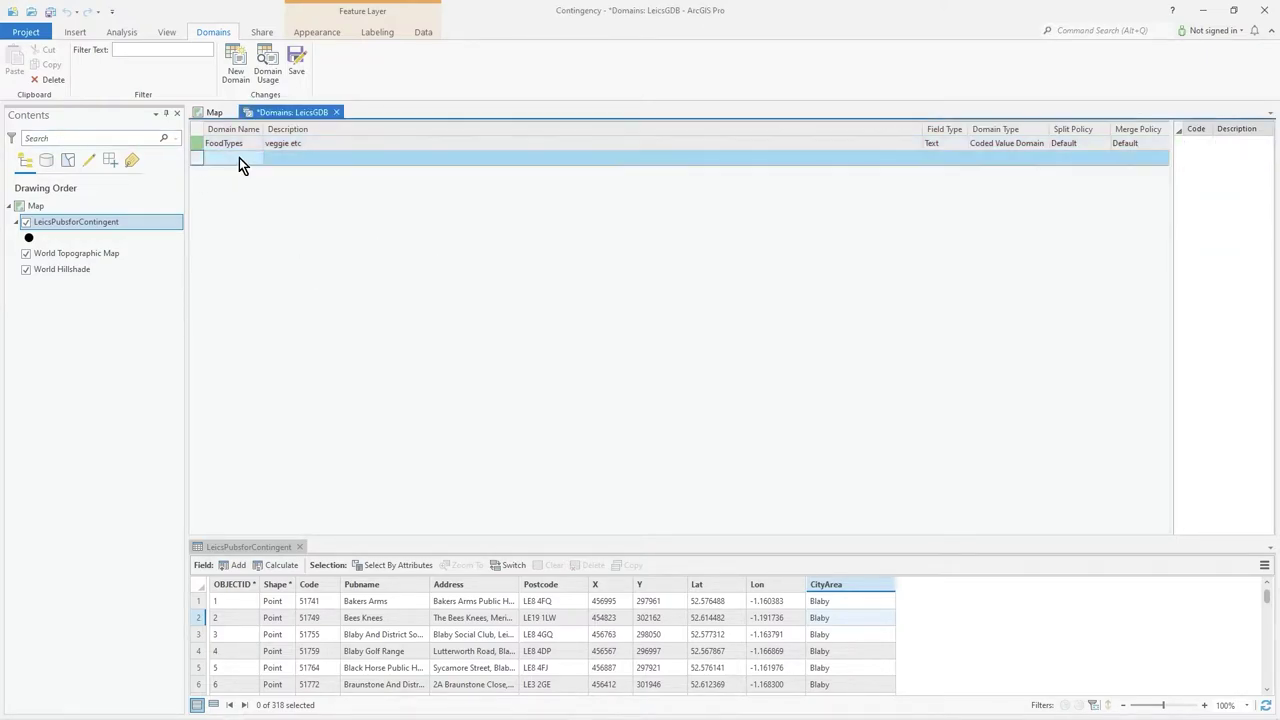
left_click(239, 157)
type("FoodService")
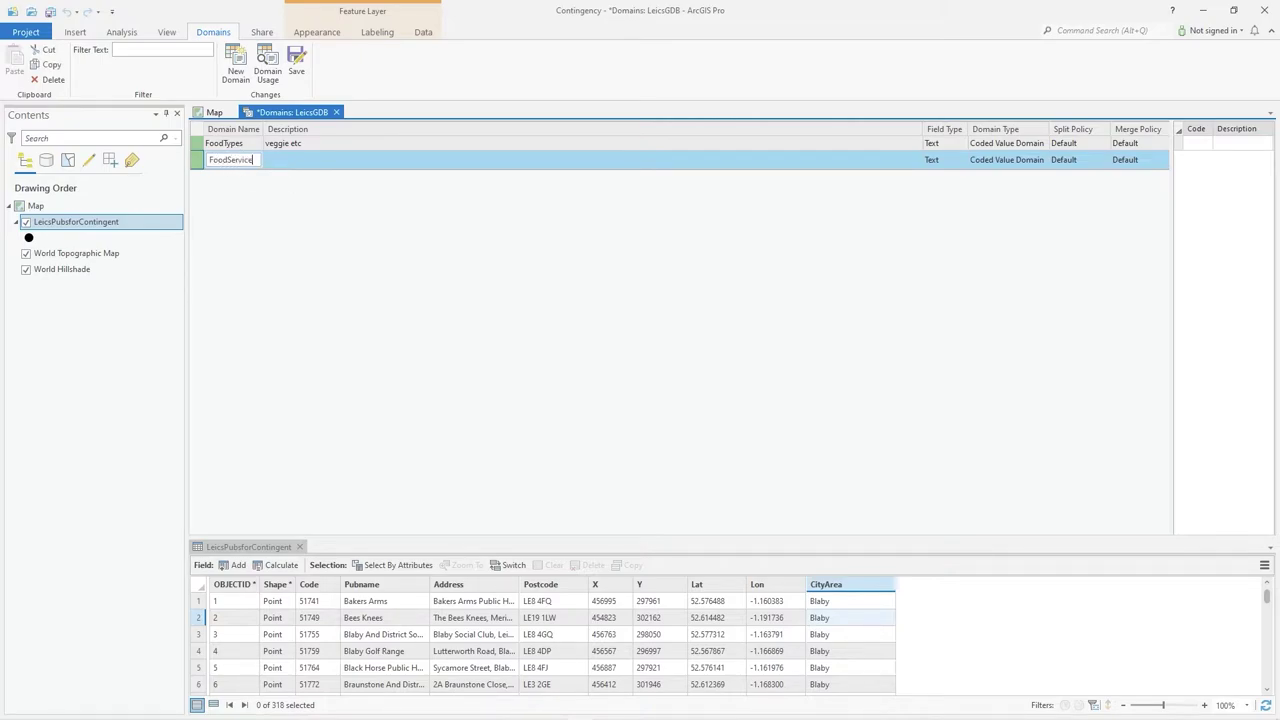
key("Tab")
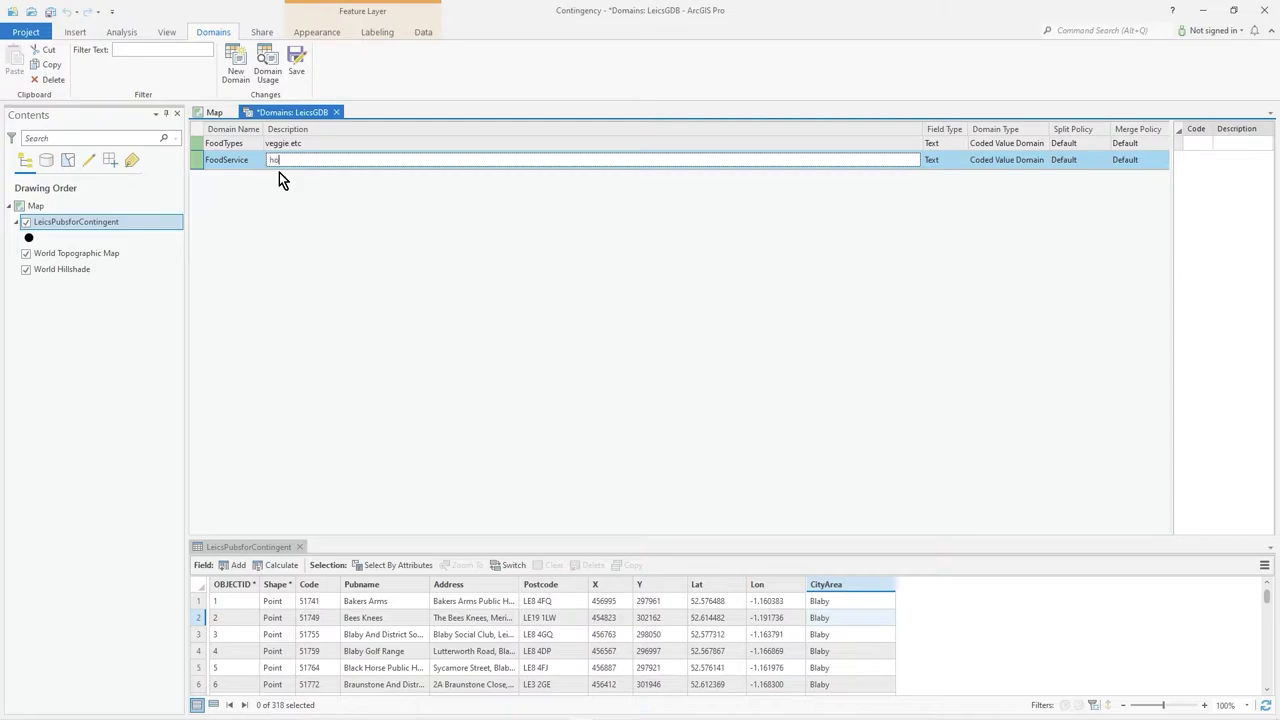
type("hot cold takew")
key("BackSpace")
key("BackSpace")
type("away")
key("Tab")
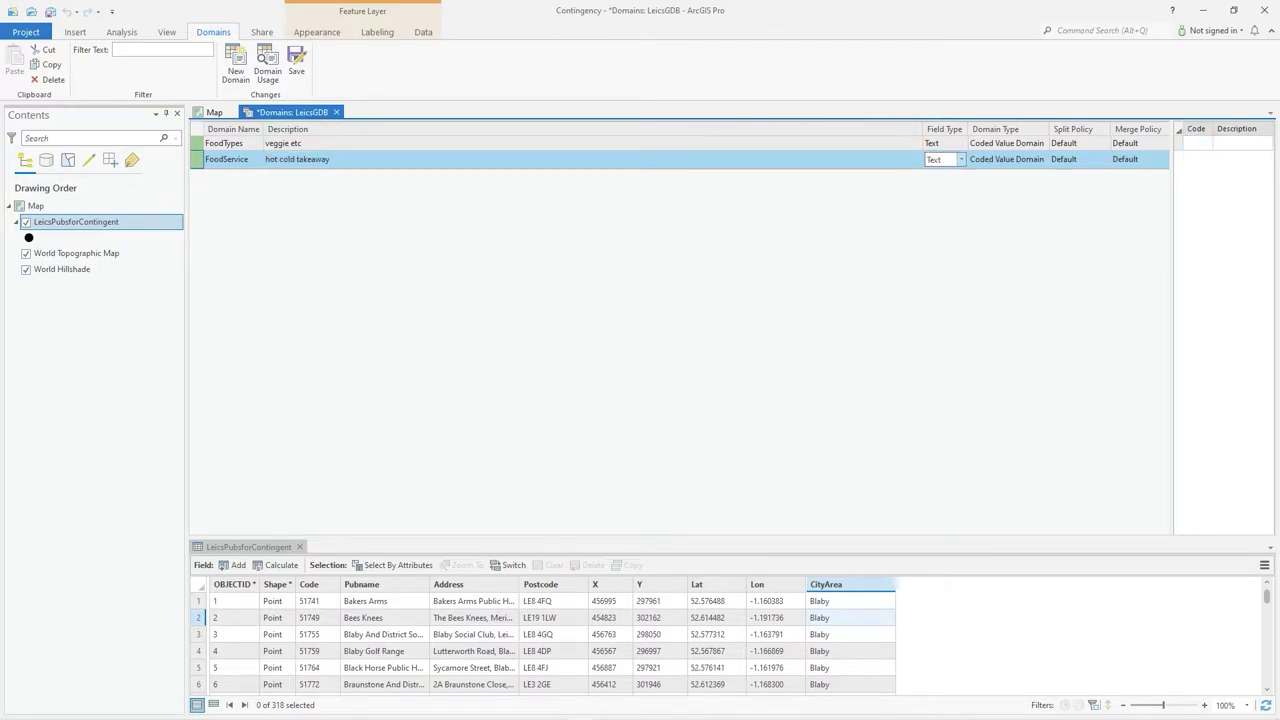
Add the coded values H = Hot and C = Cold to FoodService
left_click(1205, 143)
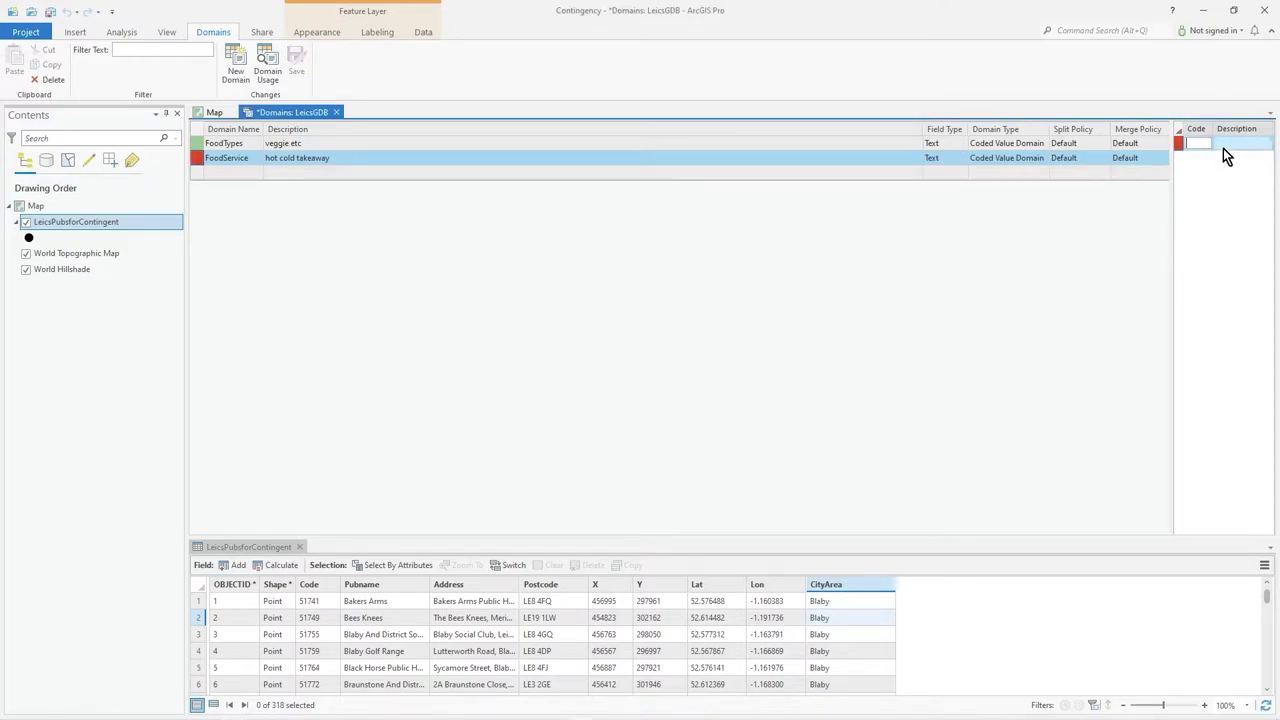
type("H")
key("Tab")
type("Hot")
key("Return")
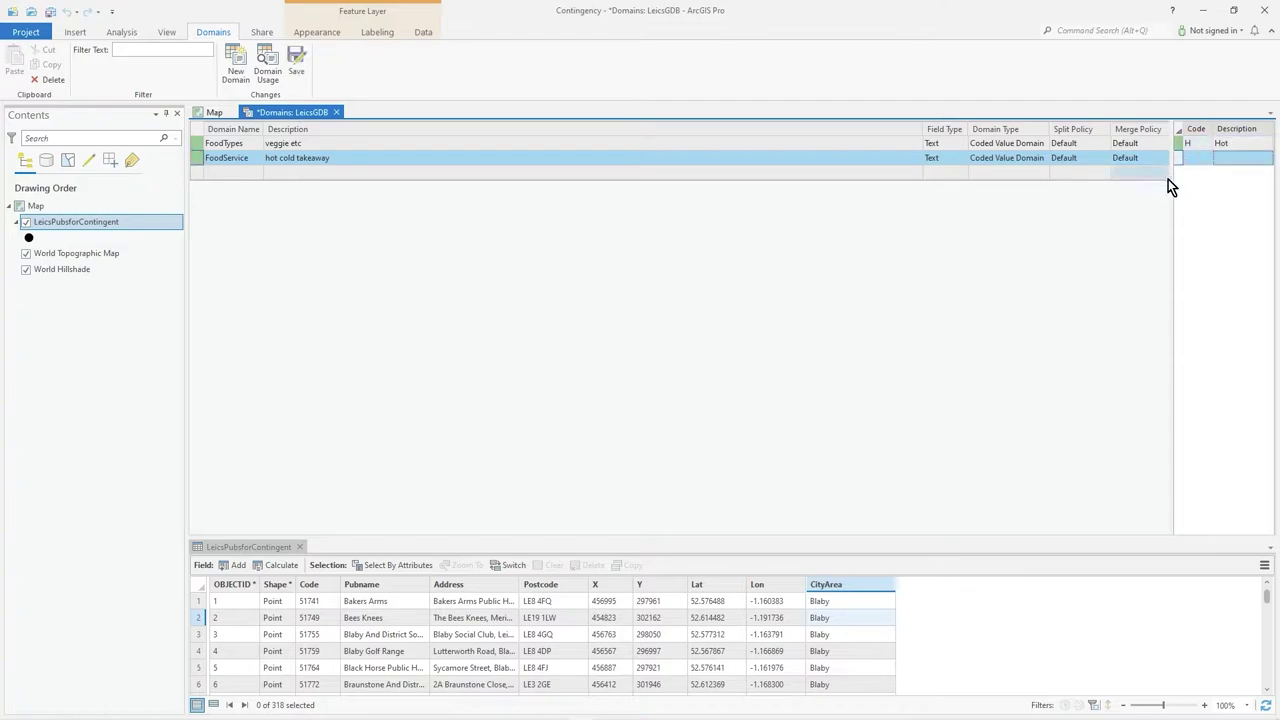
left_click(1194, 160)
type("C")
key("Tab")
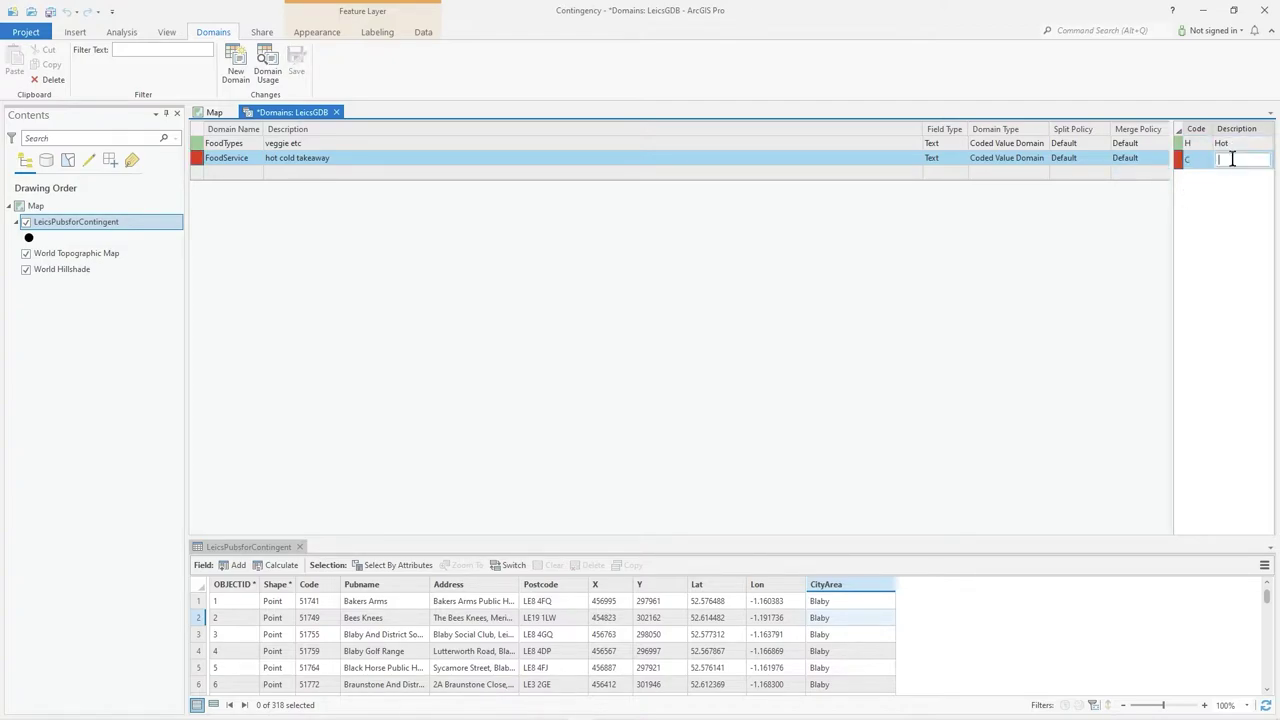
type("Cold")
key("Return")
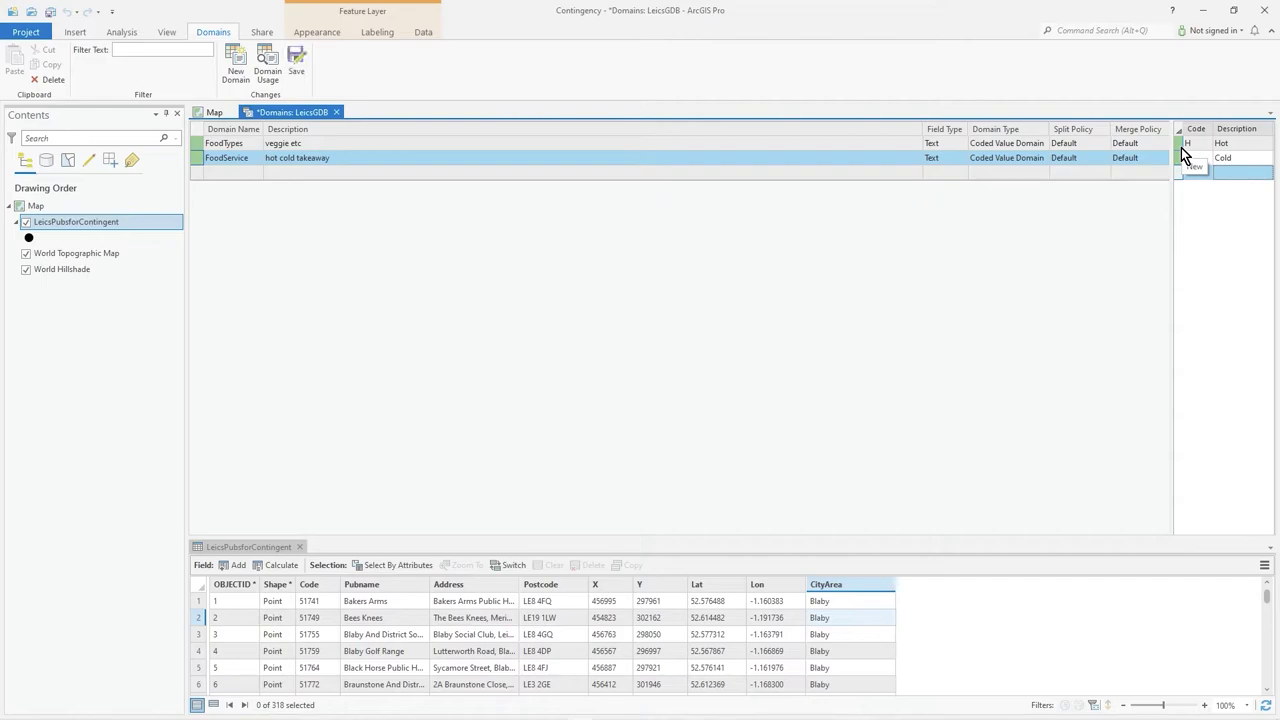
Add the coded values B = Both hot and cold and T = Take away to FoodService
left_click(1203, 172)
type("B")
key("Tab")
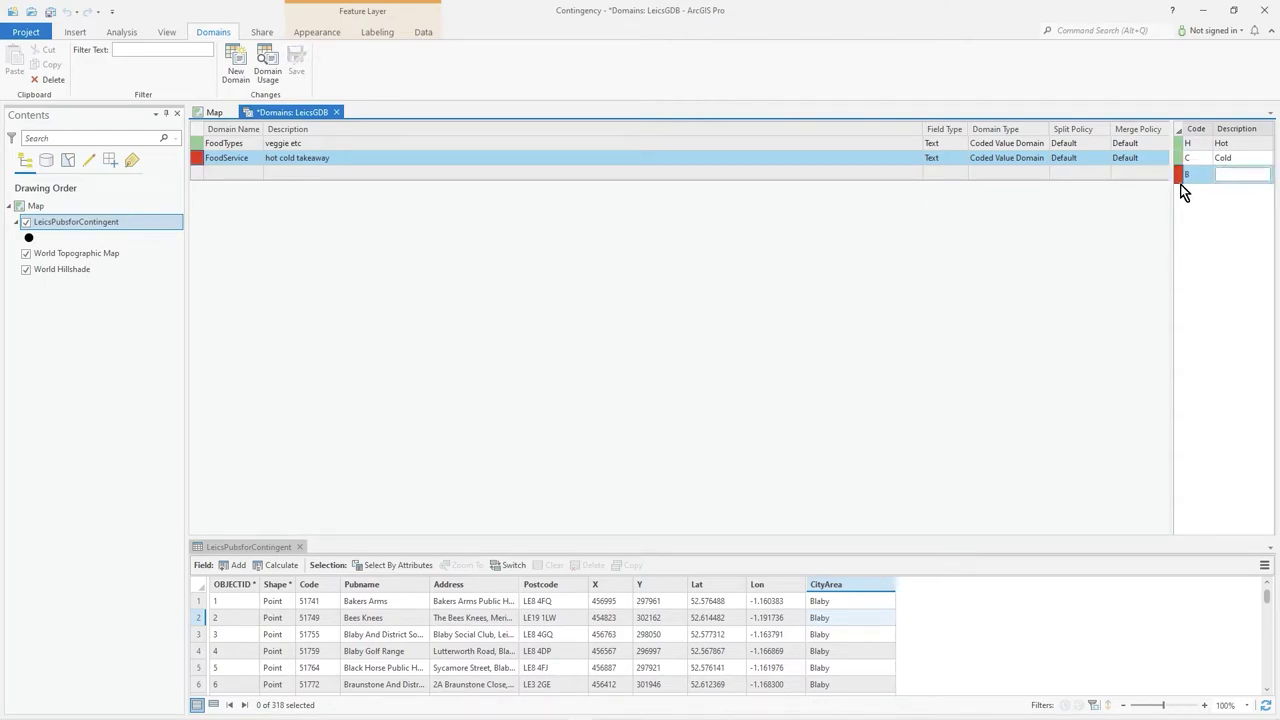
type("Both")
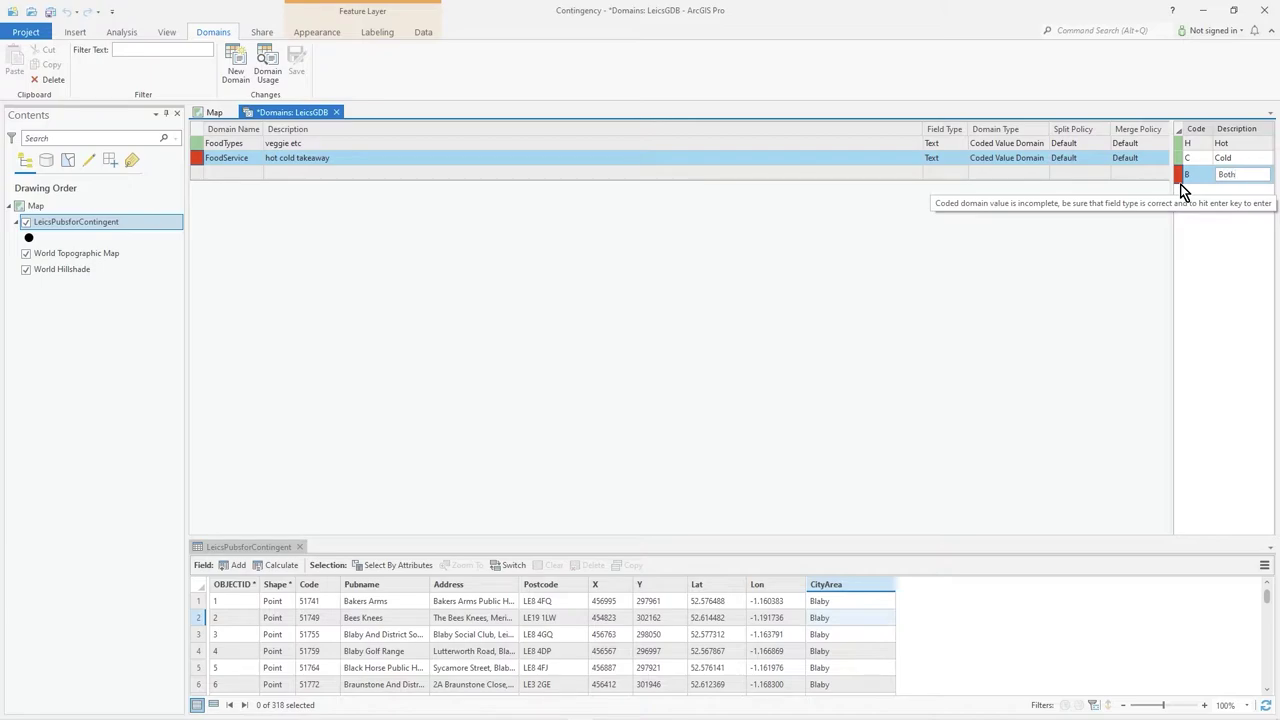
type(" hot and cold")
key("Return")
left_click(1192, 197)
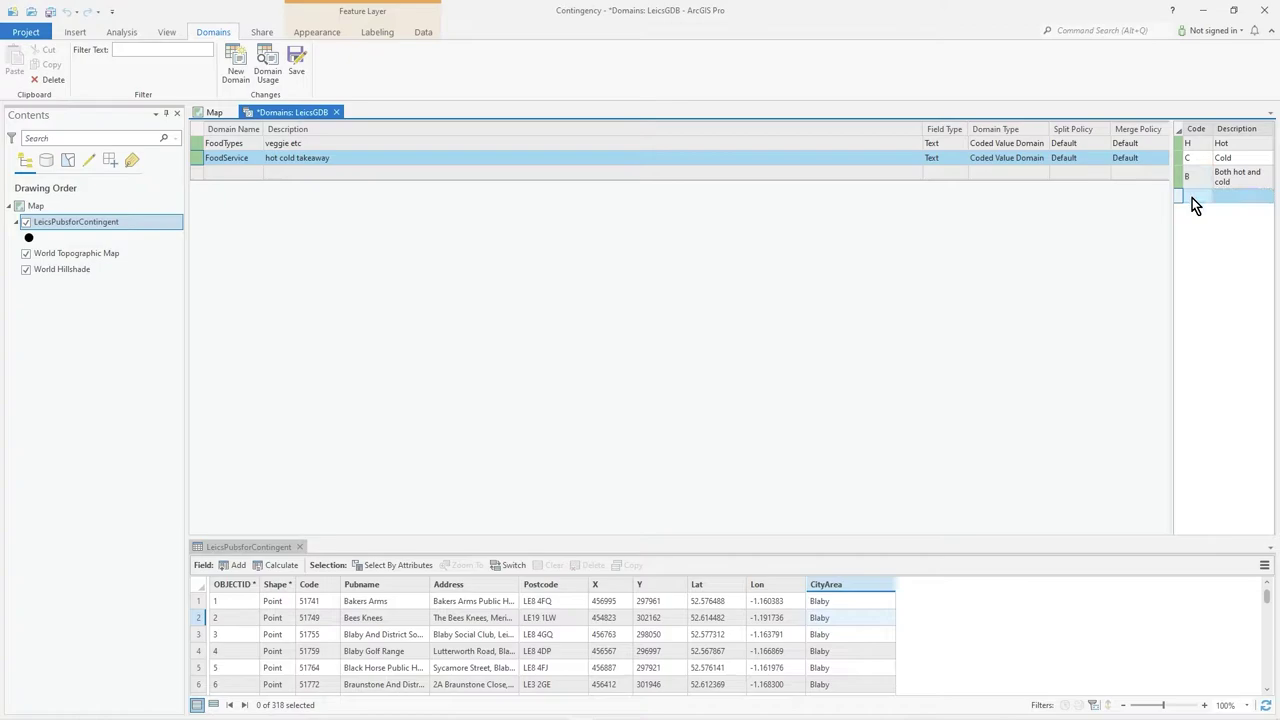
type("T")
left_click(1240, 198)
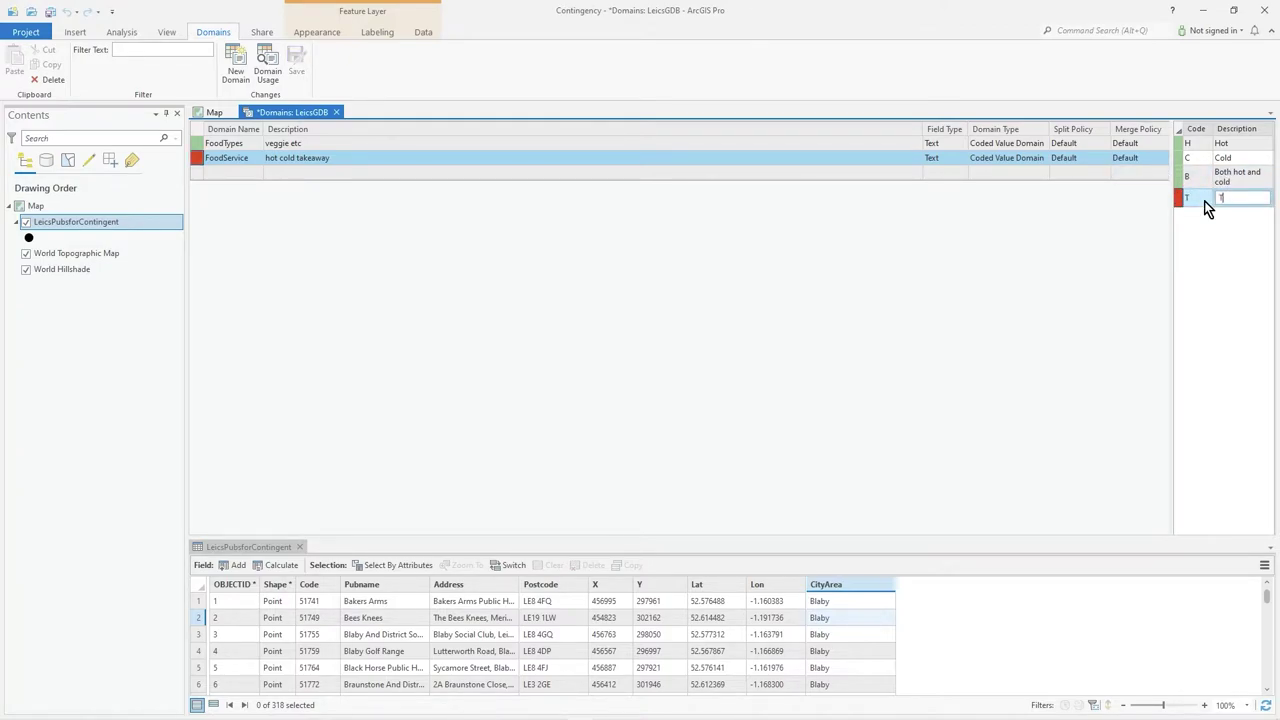
type("Take away")
key("Return")
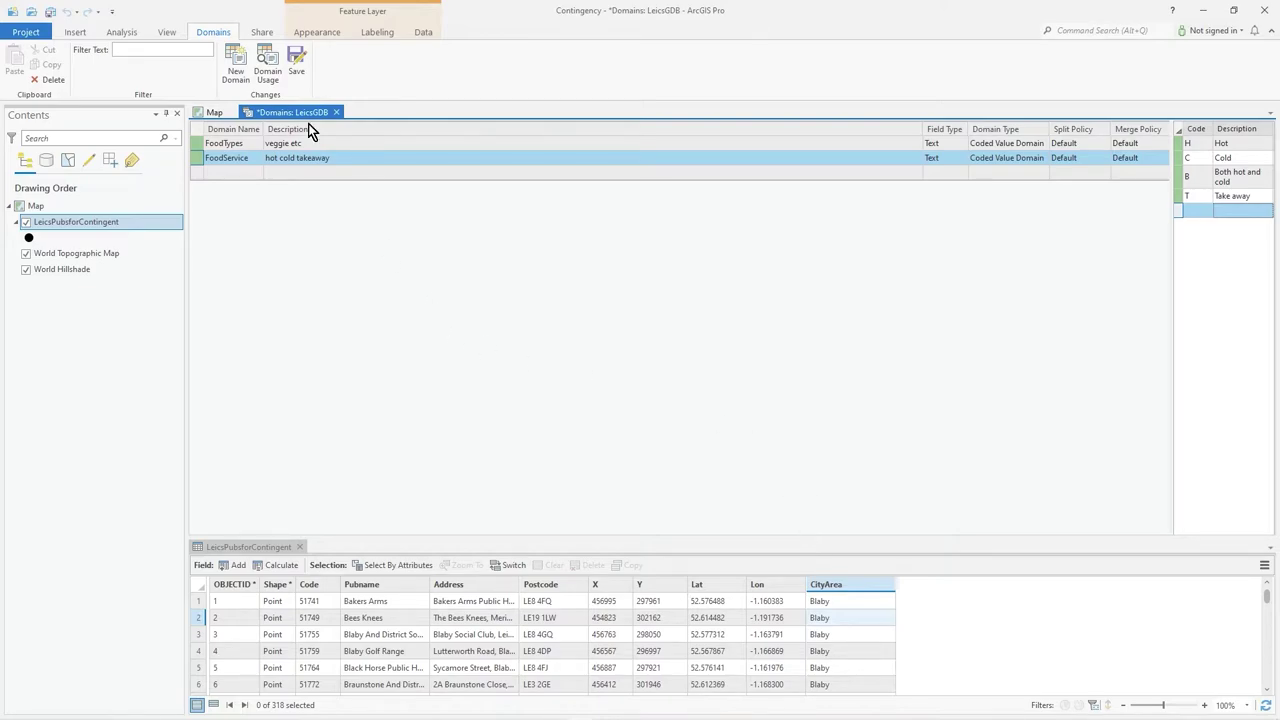
Compare the FoodTypes and FoodService code lists, then save the domain edits
left_click(231, 147)
left_click(236, 159)
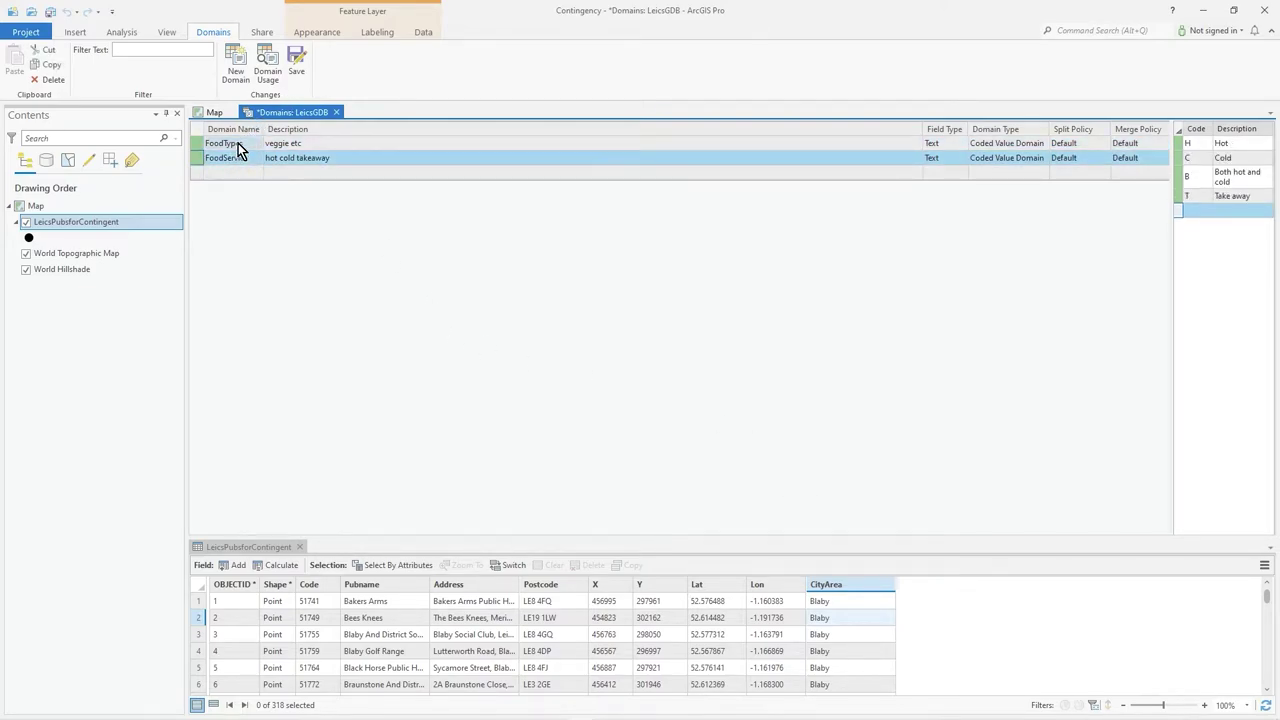
left_click(238, 143)
left_click(244, 158)
left_click(239, 147)
left_click(244, 156)
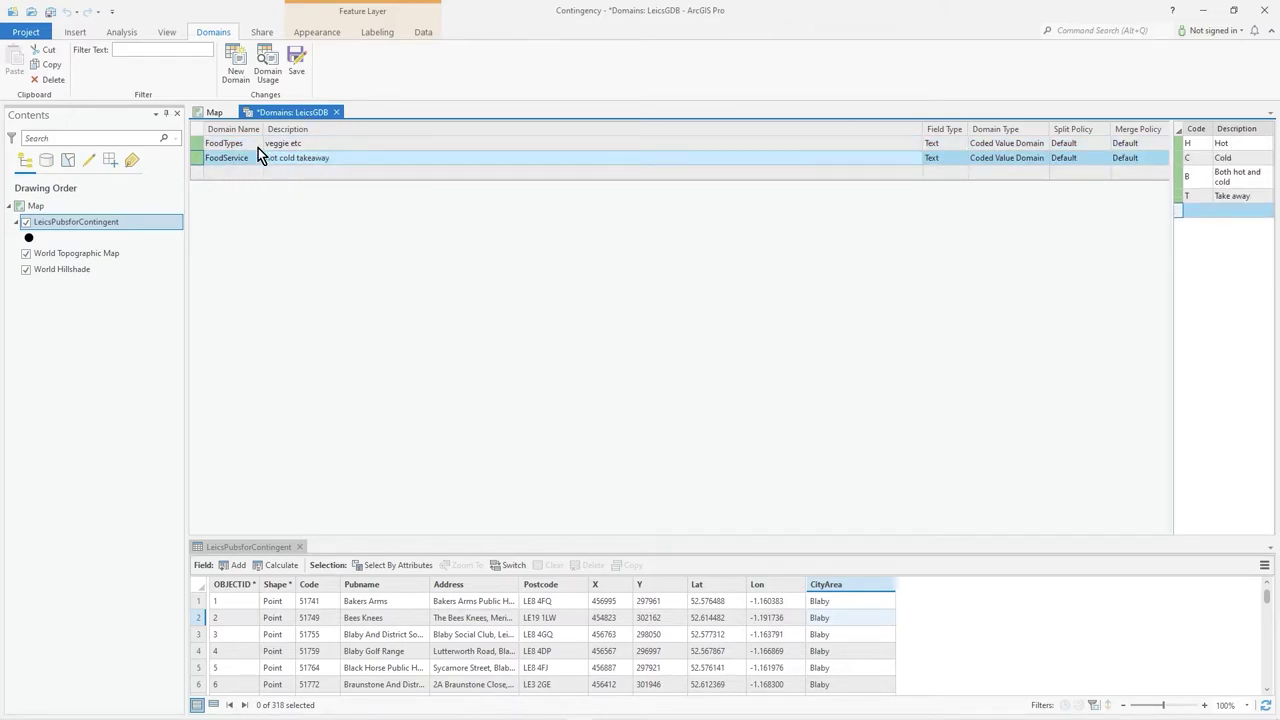
left_click(246, 142)
left_click(254, 158)
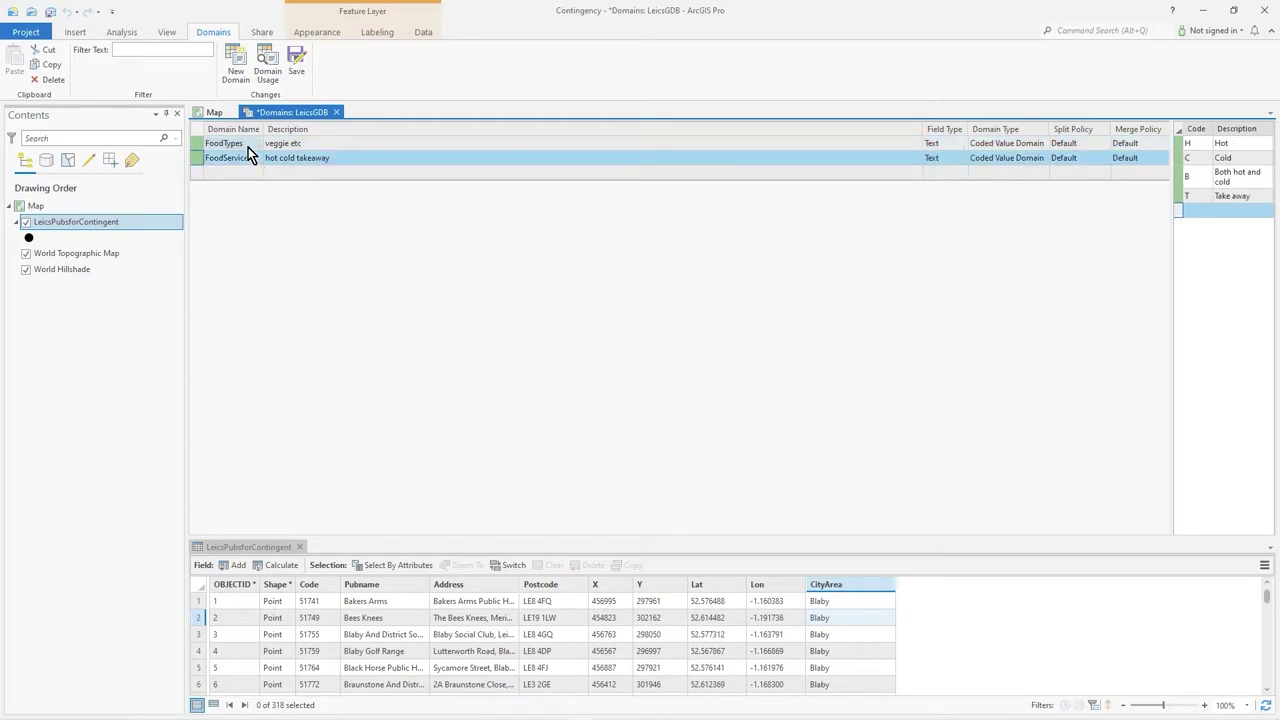
left_click(248, 147)
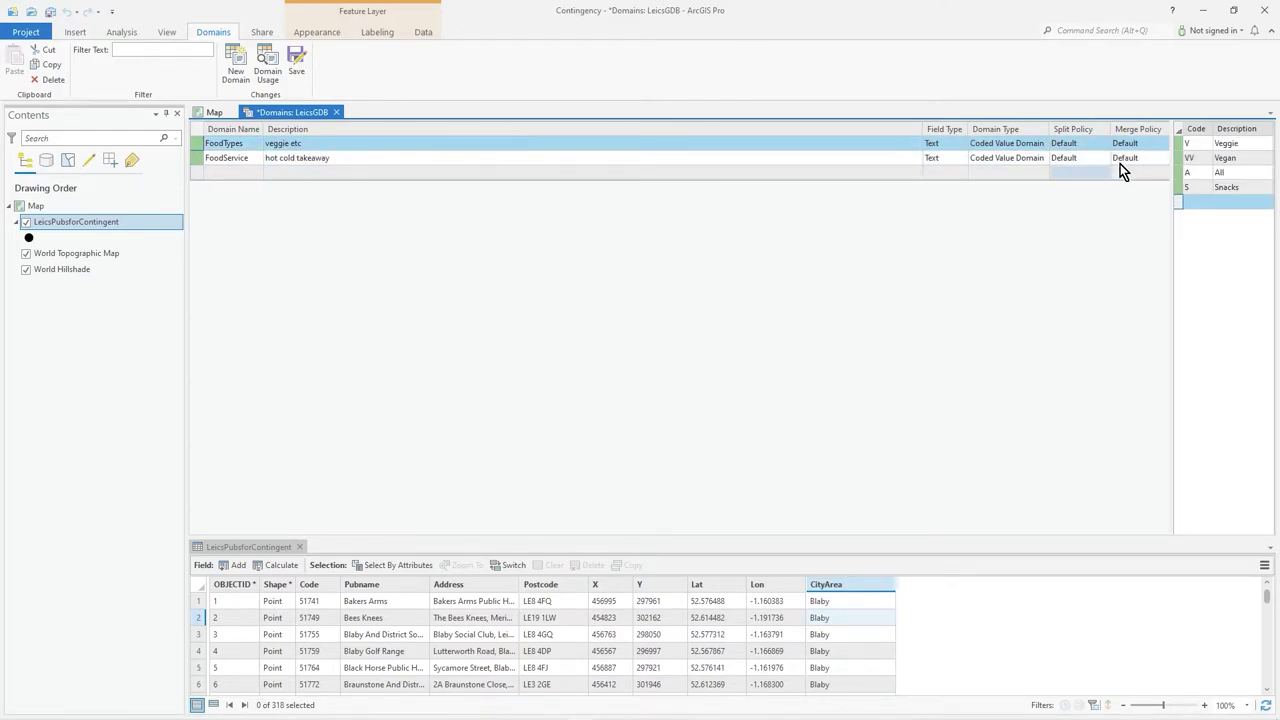
left_click(254, 158)
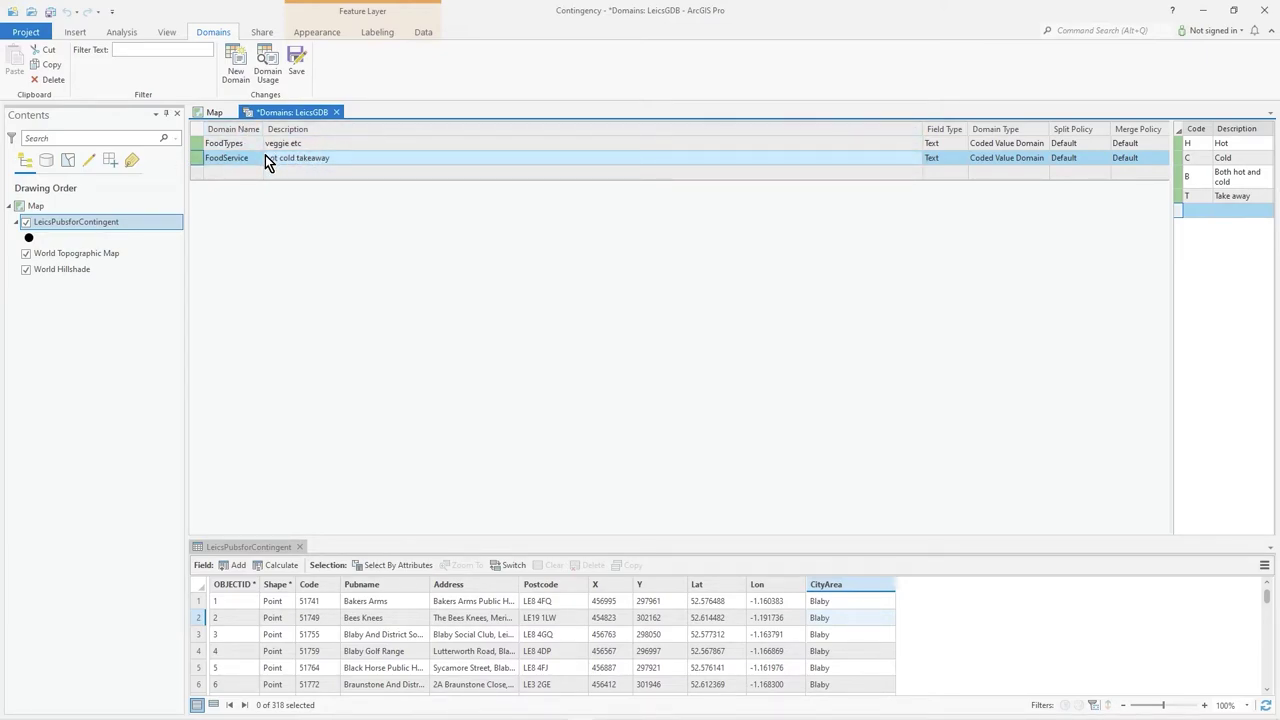
left_click(297, 62)
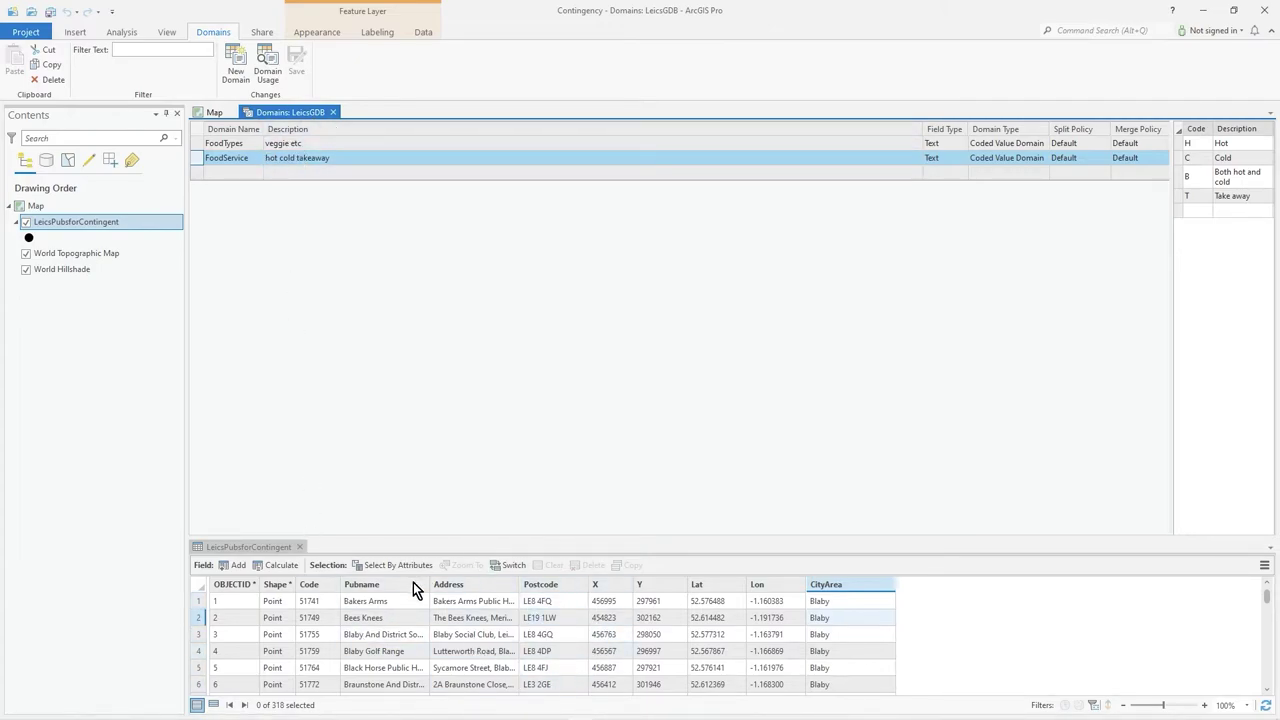
Add a new FoodType field of type Text to the pubs layer
right_click(84, 222)
mouse_move(165, 342)
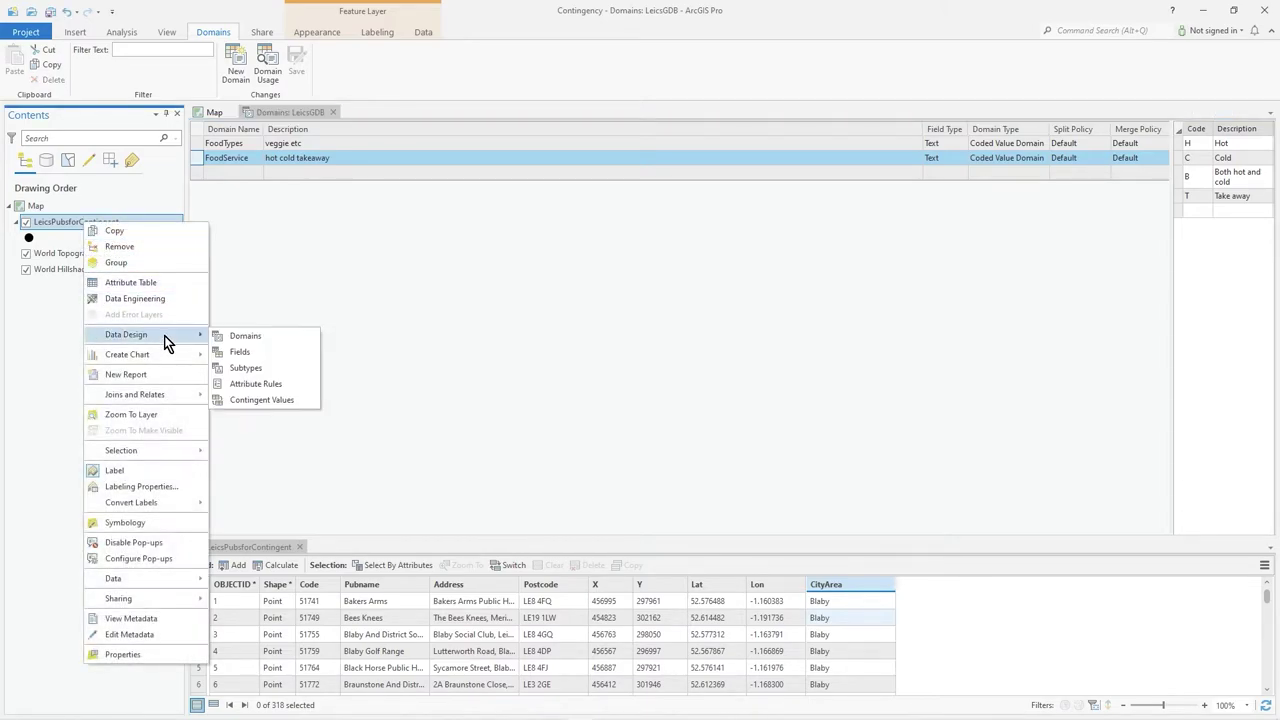
left_click(245, 353)
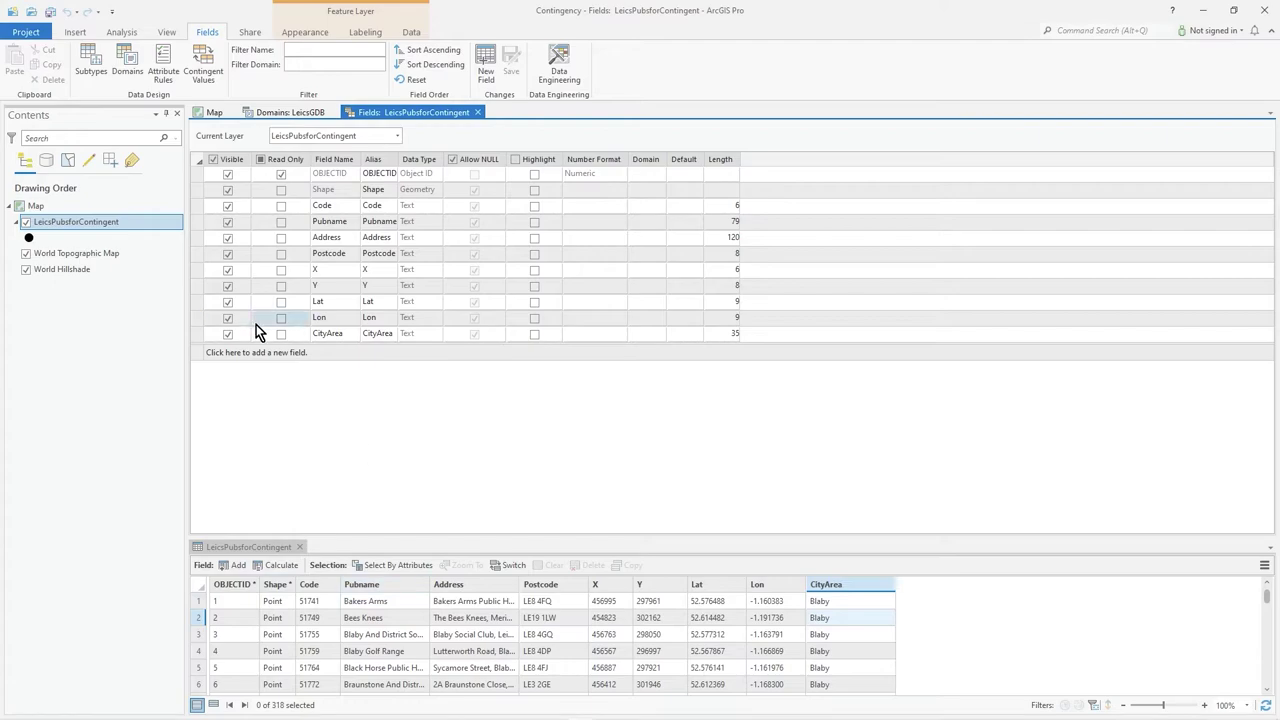
left_click(251, 356)
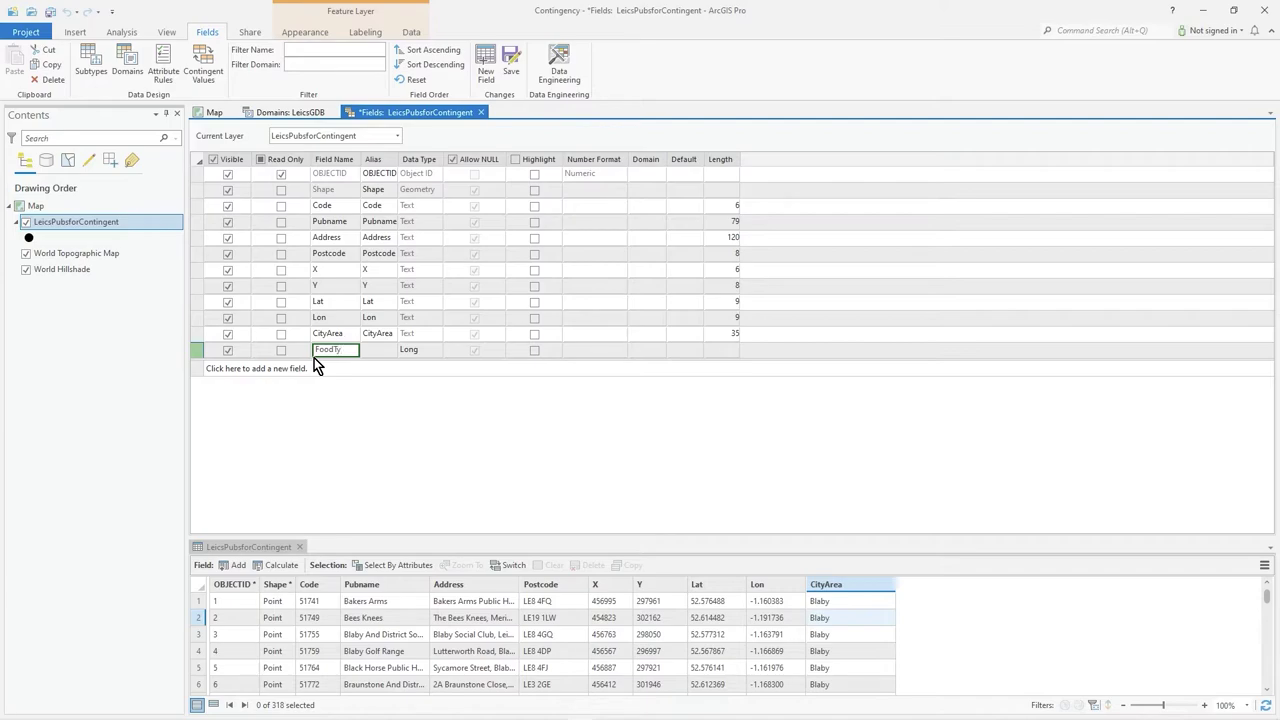
left_click(316, 110)
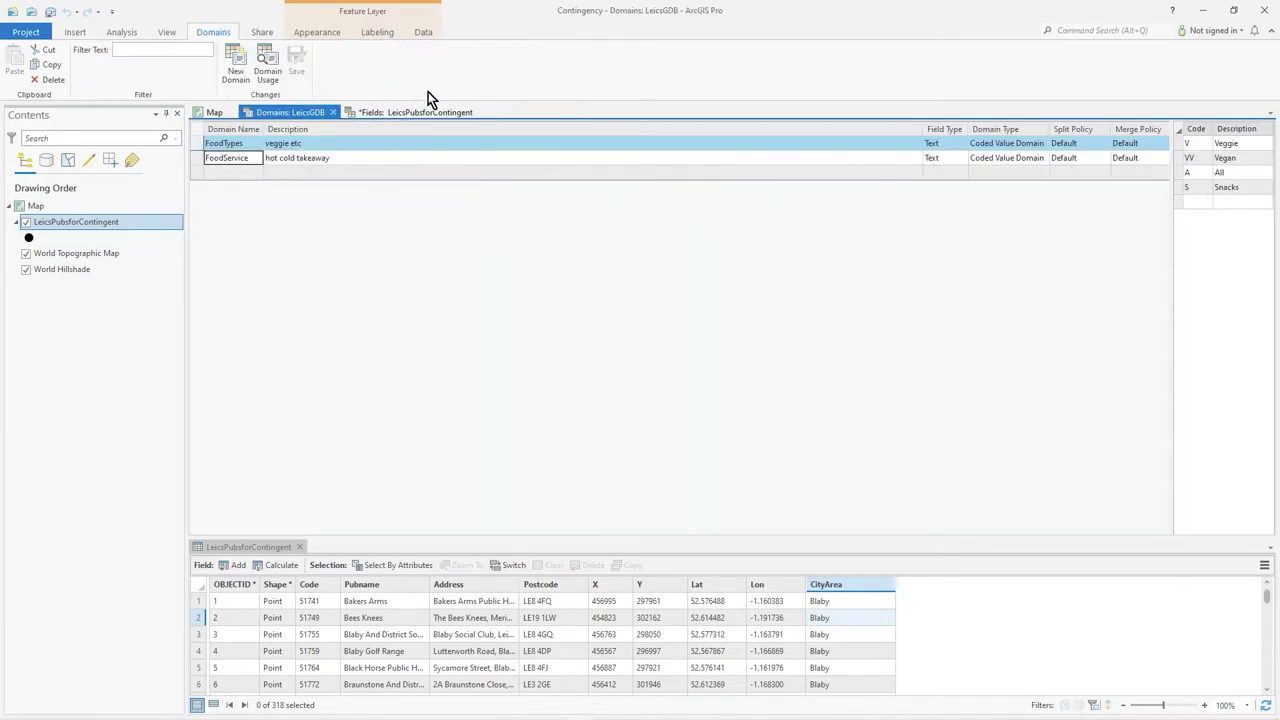
left_click(412, 110)
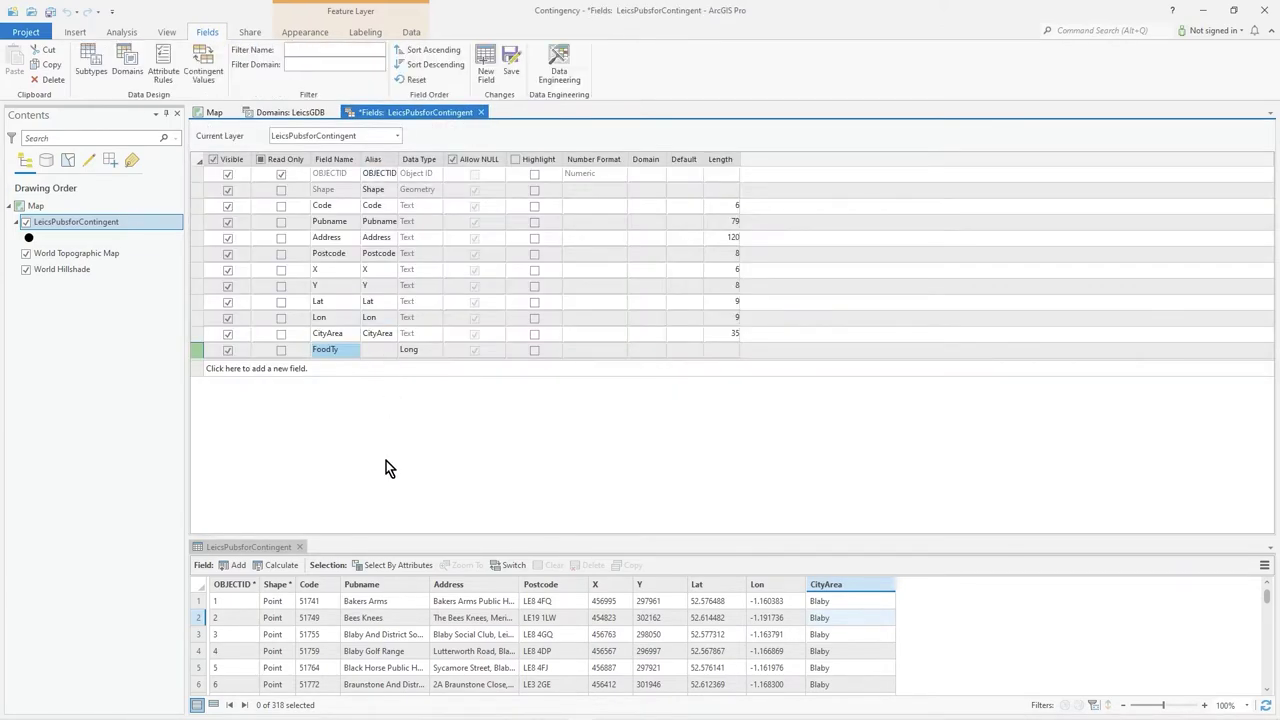
left_click(346, 352)
key("Tab")
key("Tab")
key("alt+Down")
left_click(427, 424)
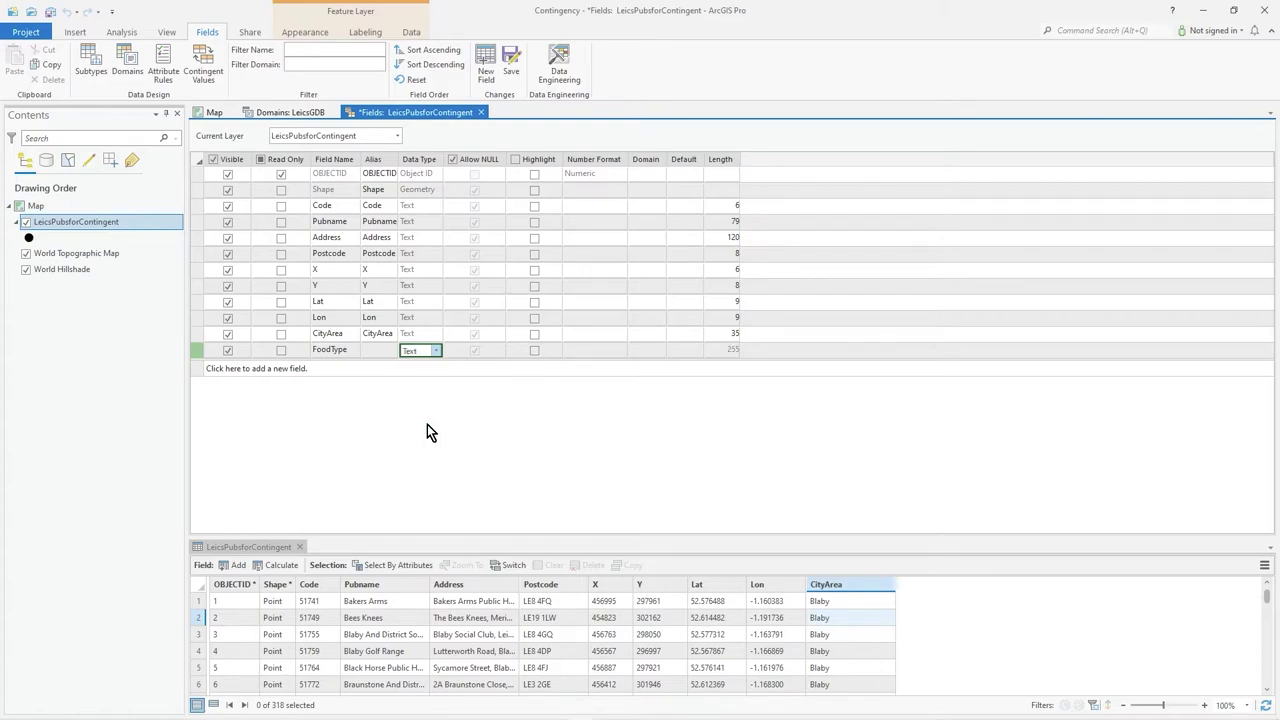
Assign the FoodTypes domain to the FoodType field
left_click(296, 114)
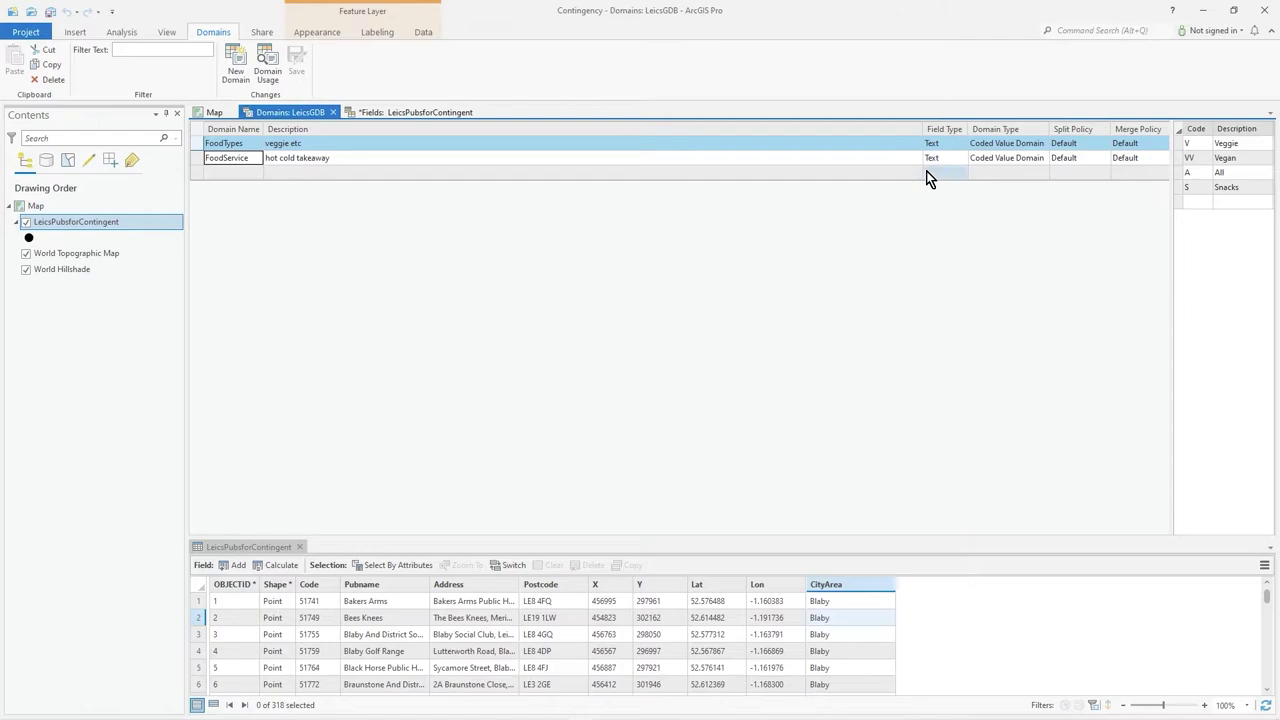
left_click(404, 110)
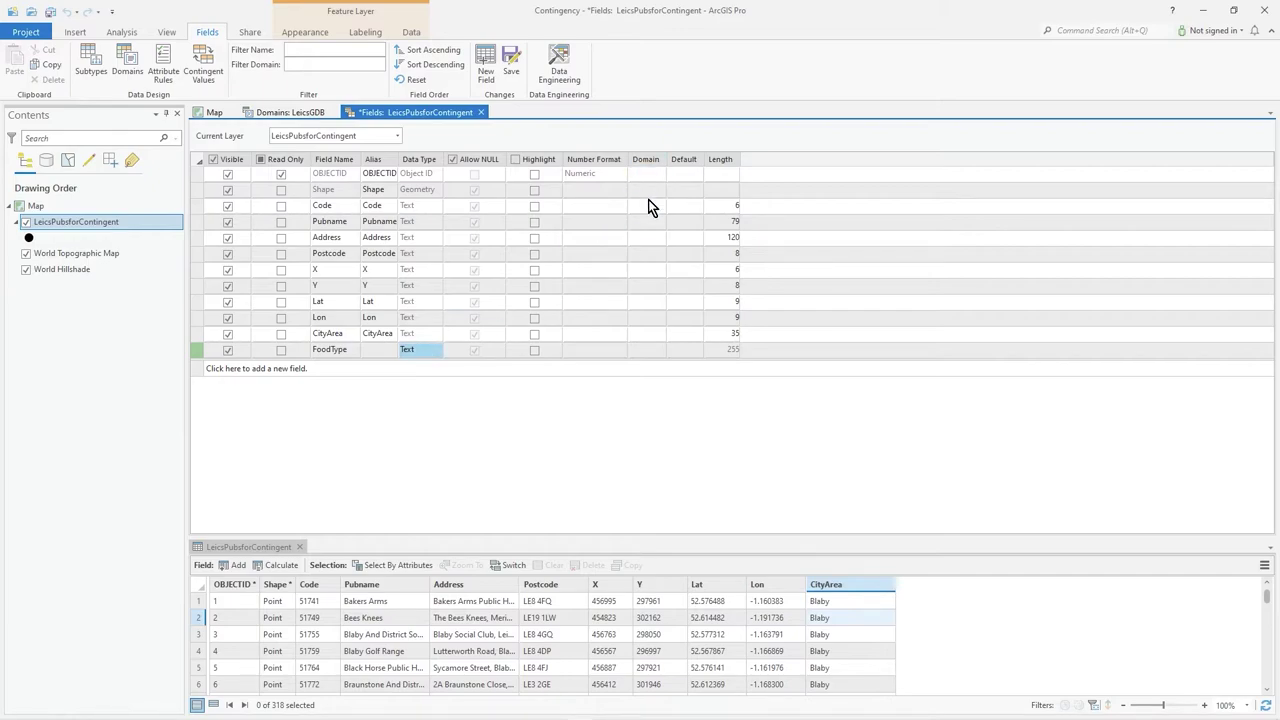
left_click(636, 348)
left_click(636, 348)
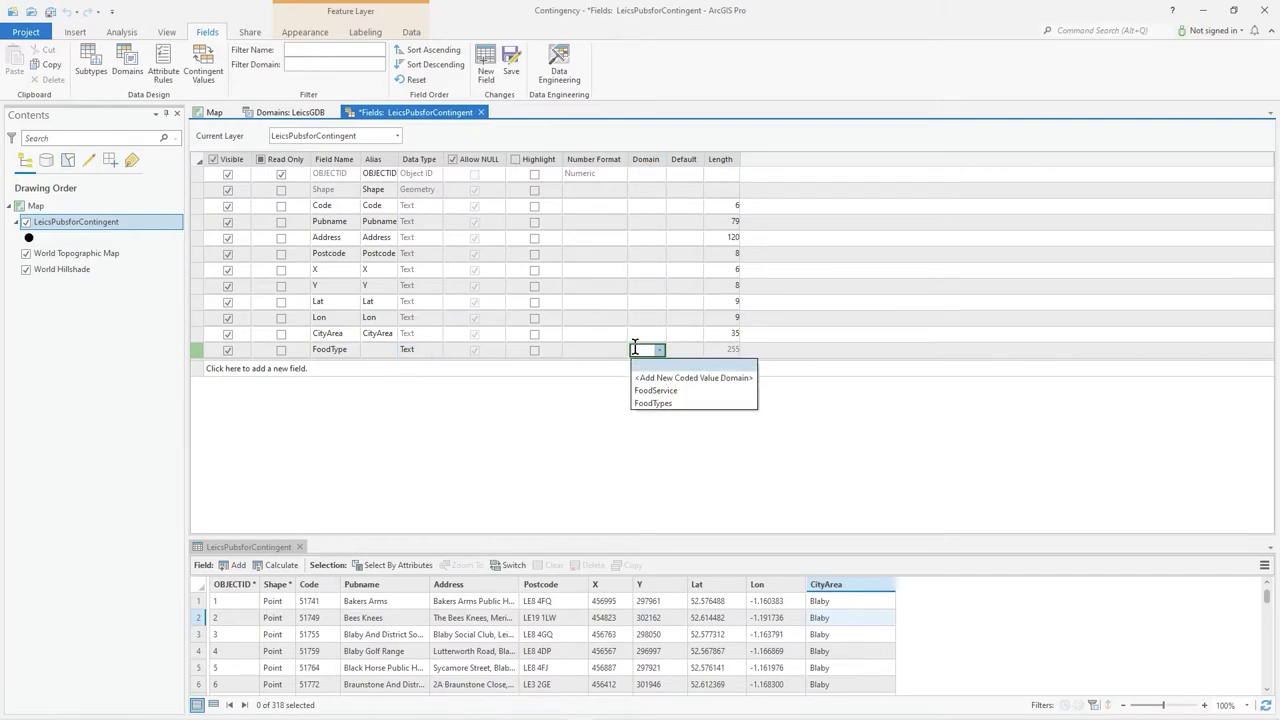
left_click(664, 402)
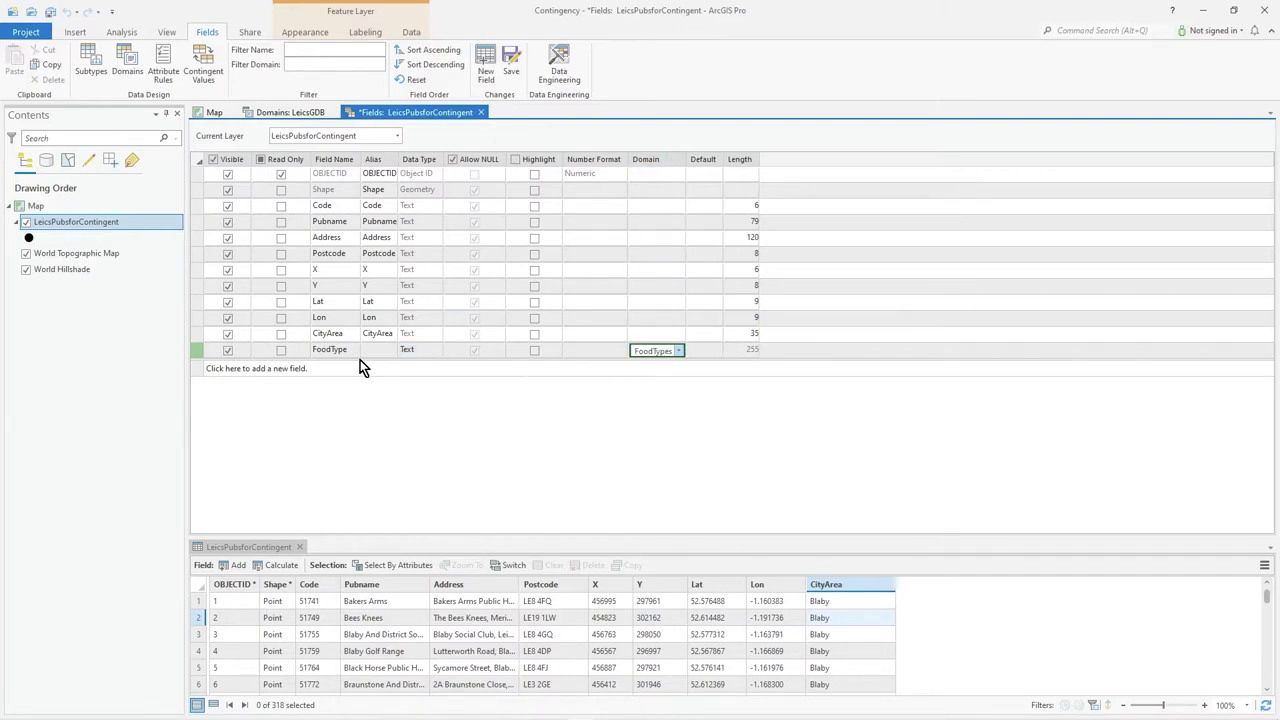
Add a FoodService field, trying Text and then Short as its data type
left_click(255, 368)
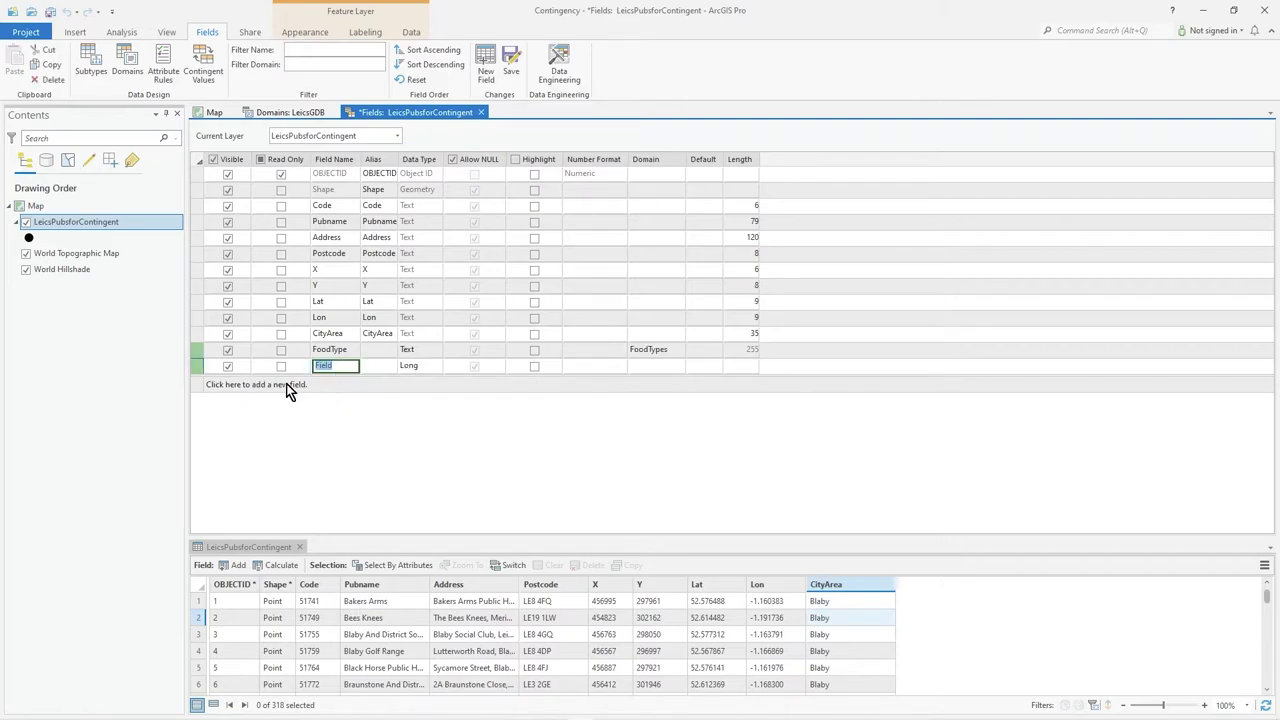
type("FoodService")
left_click(420, 366)
left_click(437, 367)
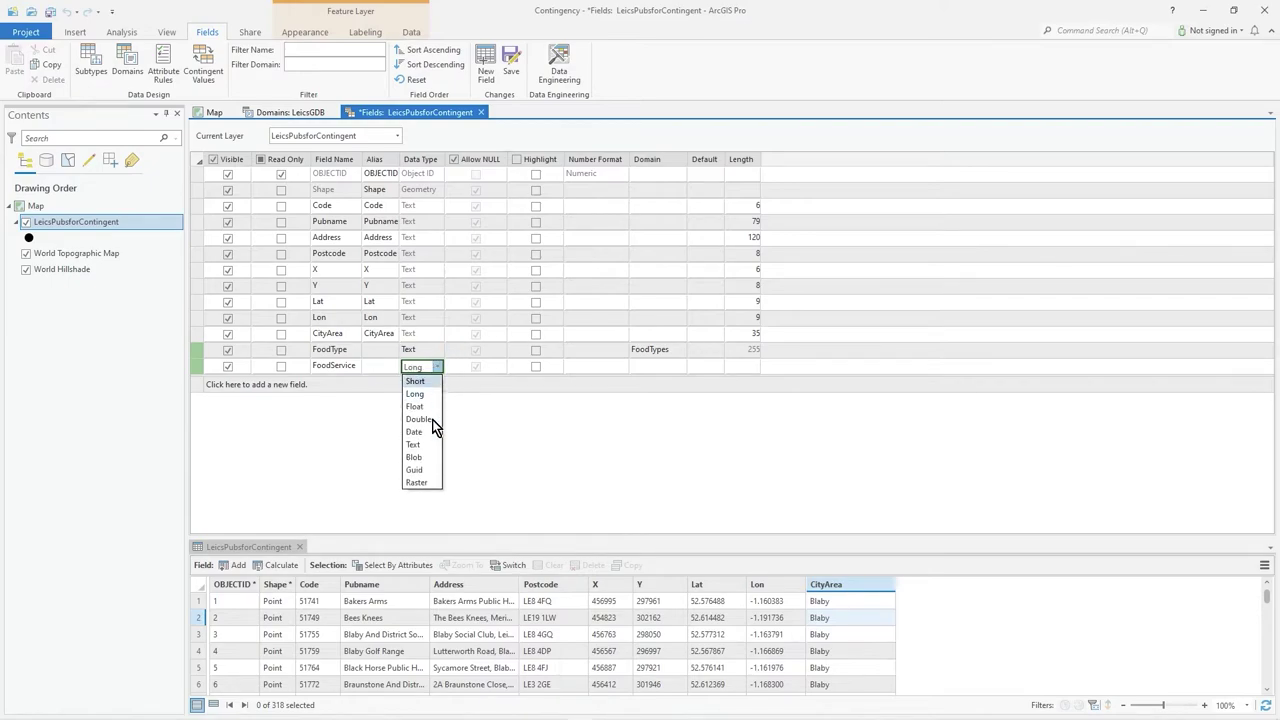
left_click(439, 445)
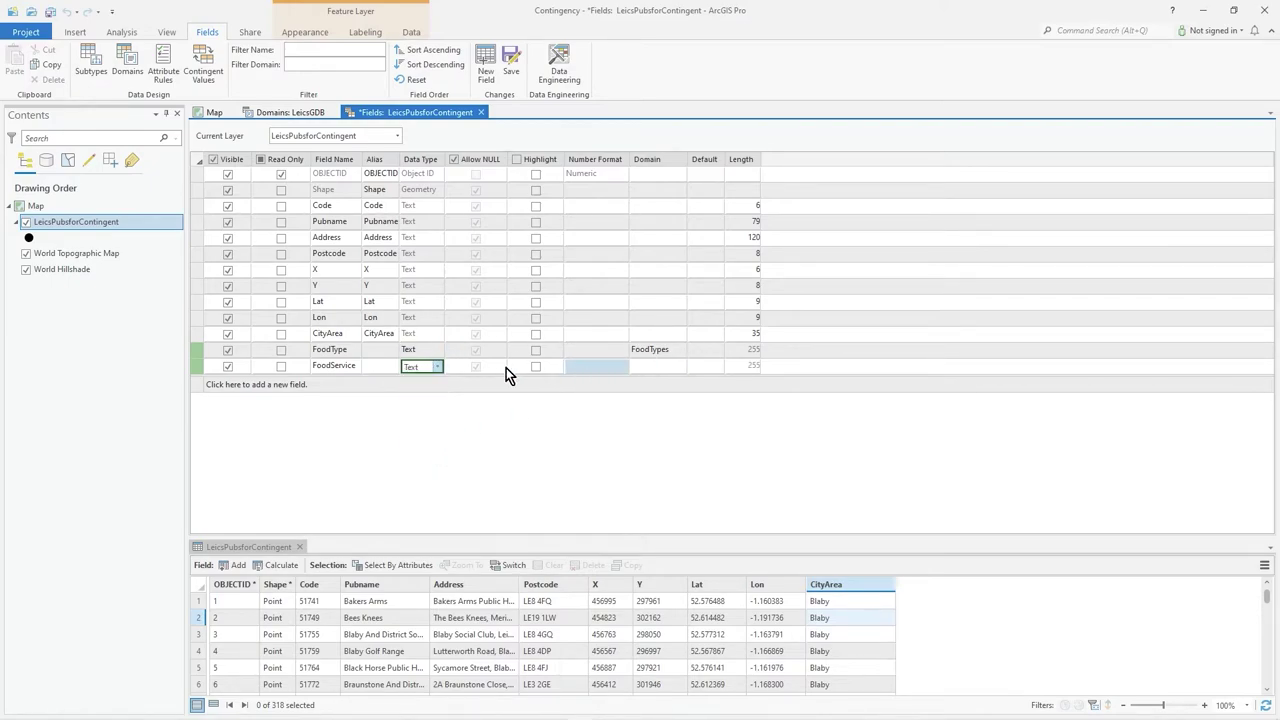
left_click(433, 369)
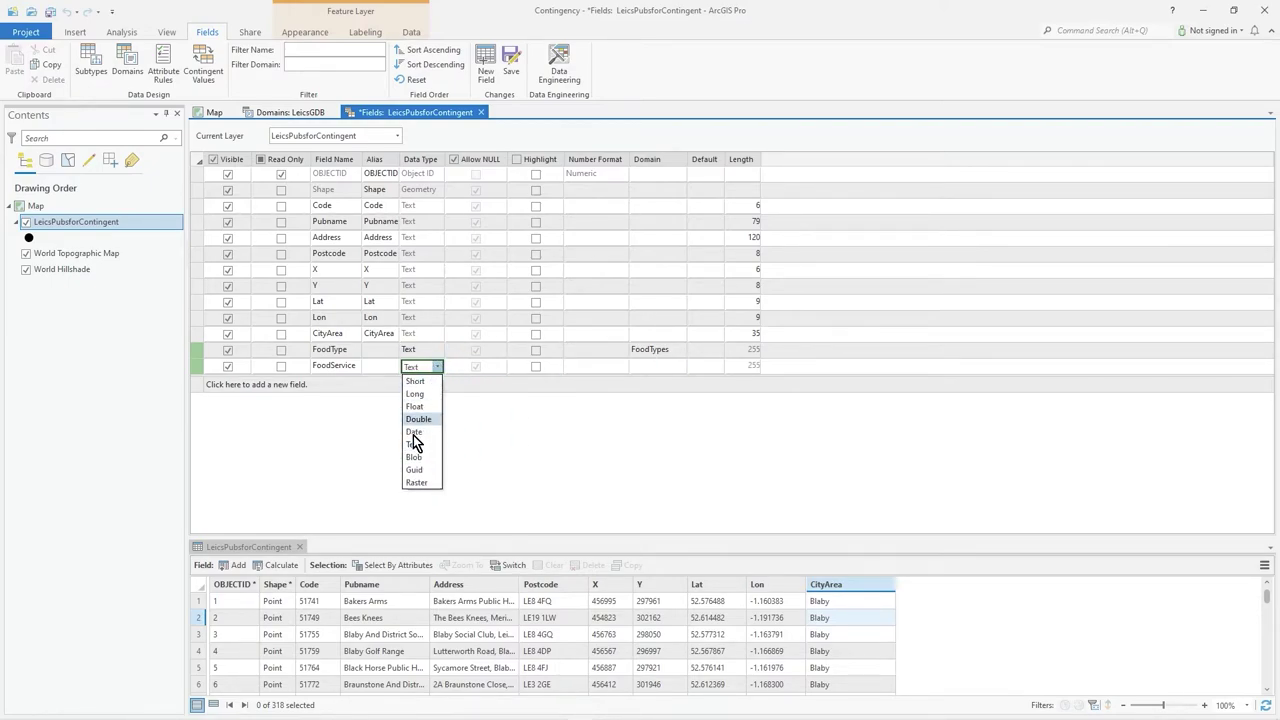
left_click(424, 384)
left_click(655, 370)
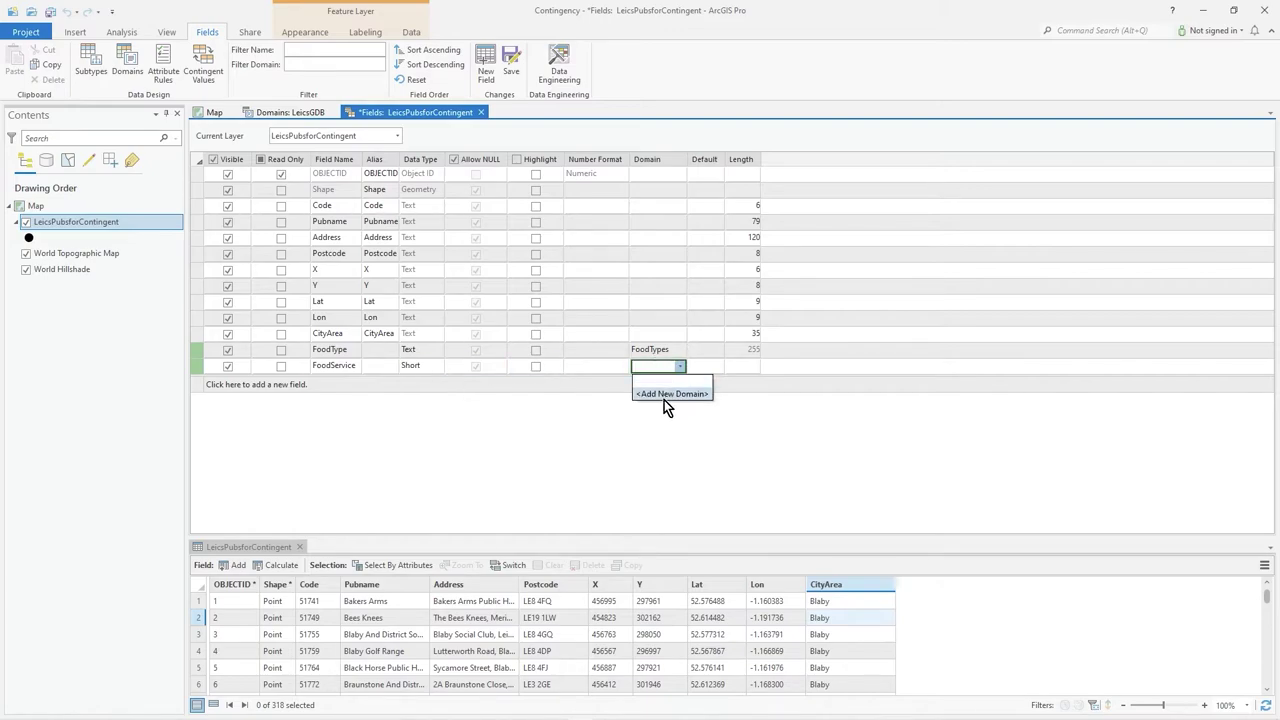
left_click(663, 399)
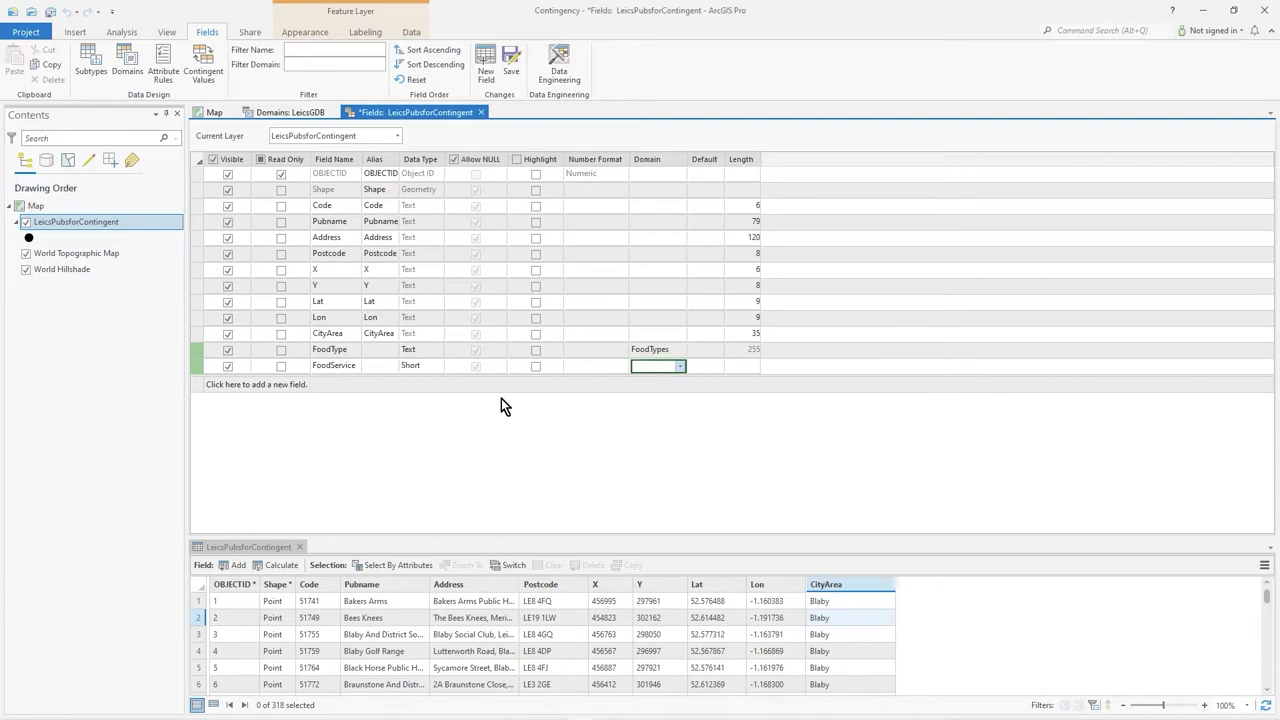
Set FoodService's data type back to Text and assign it the FoodService domain
left_click(428, 366)
left_click(427, 365)
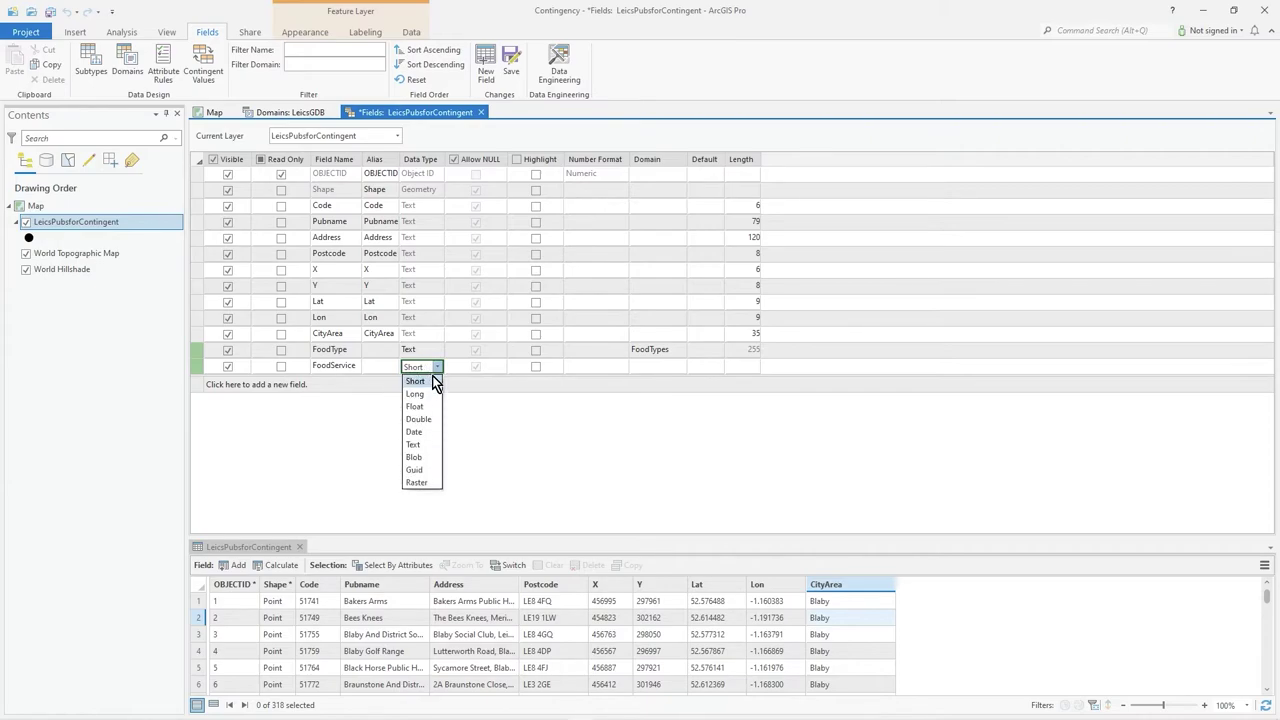
left_click(430, 446)
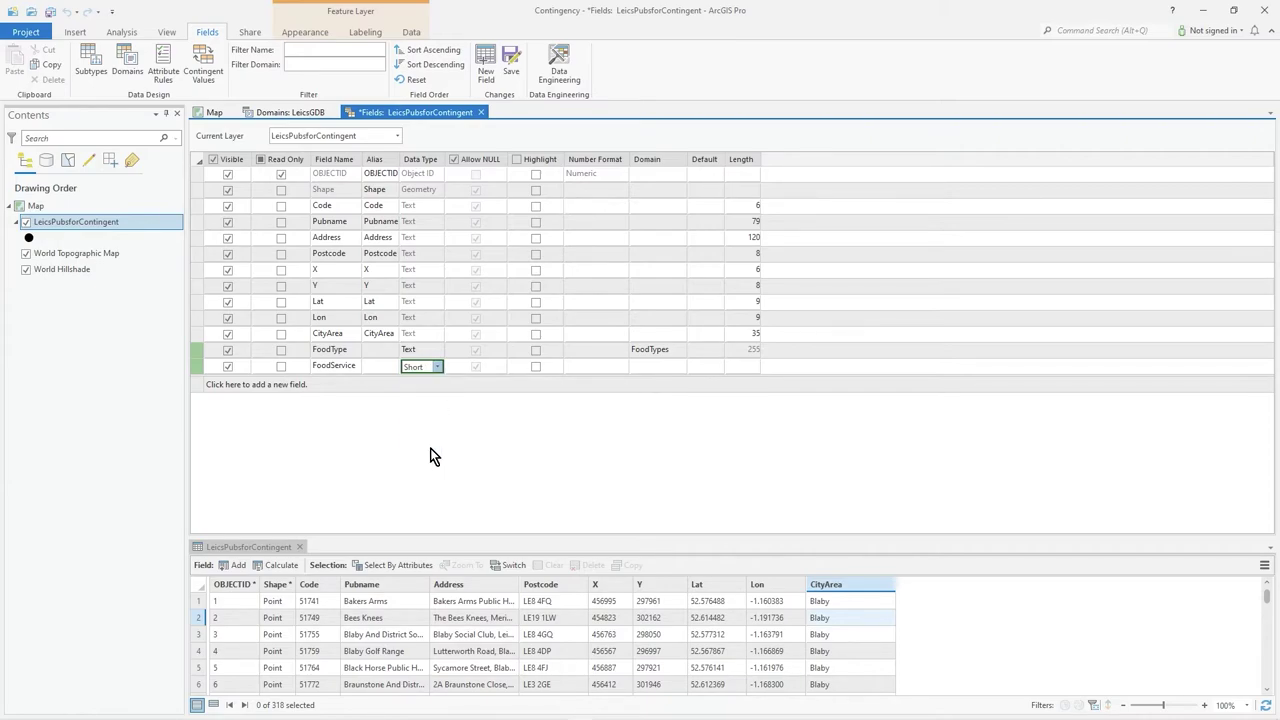
left_click(668, 367)
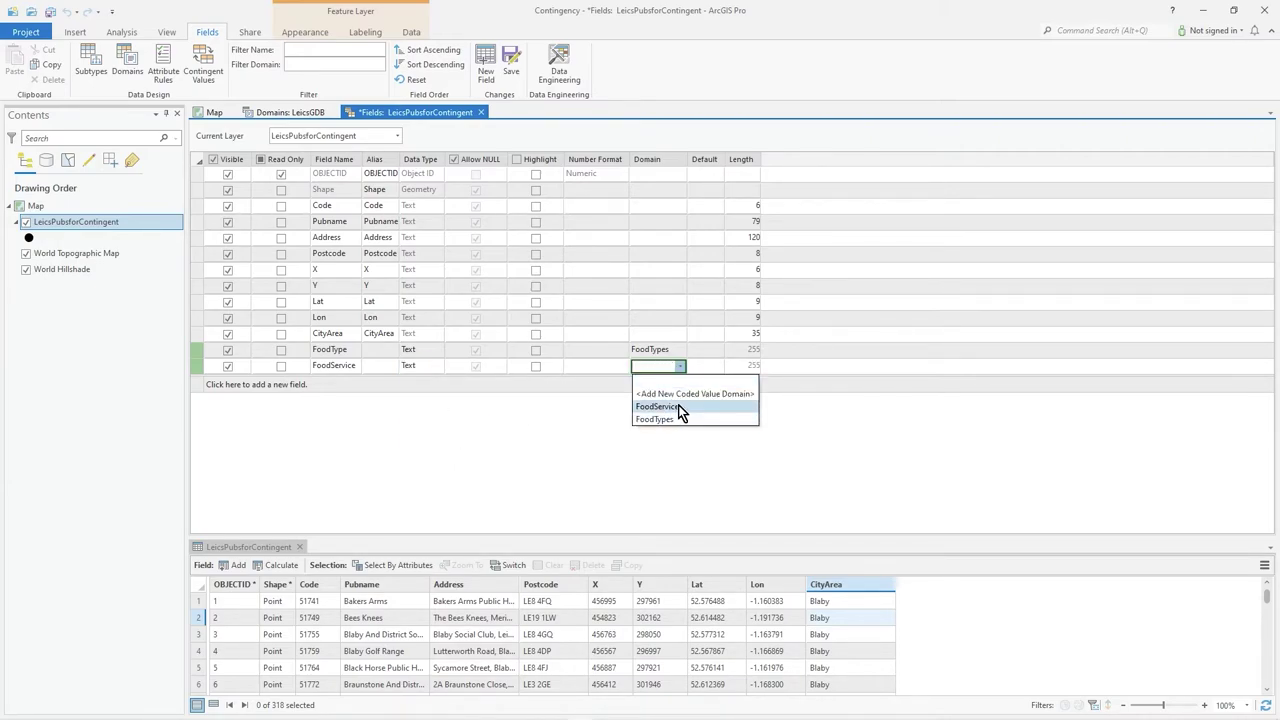
left_click(680, 408)
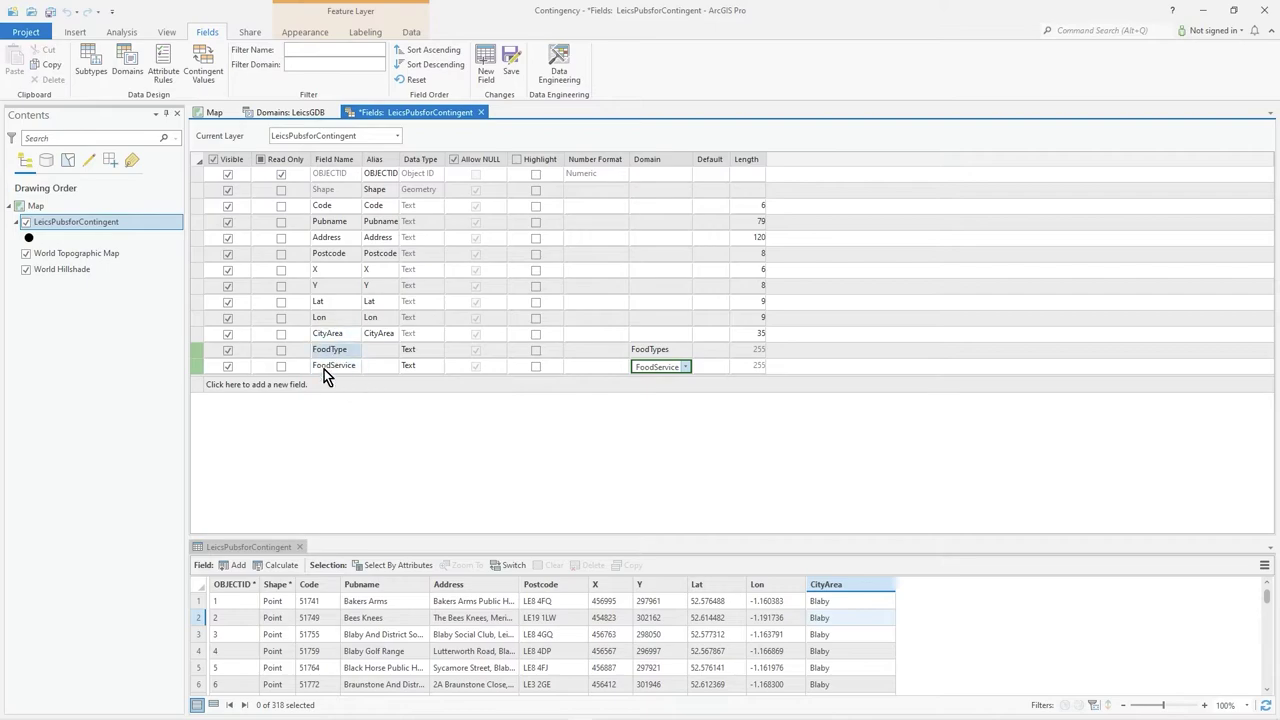
Save the field changes and recheck the domains view against the fields
left_click(513, 66)
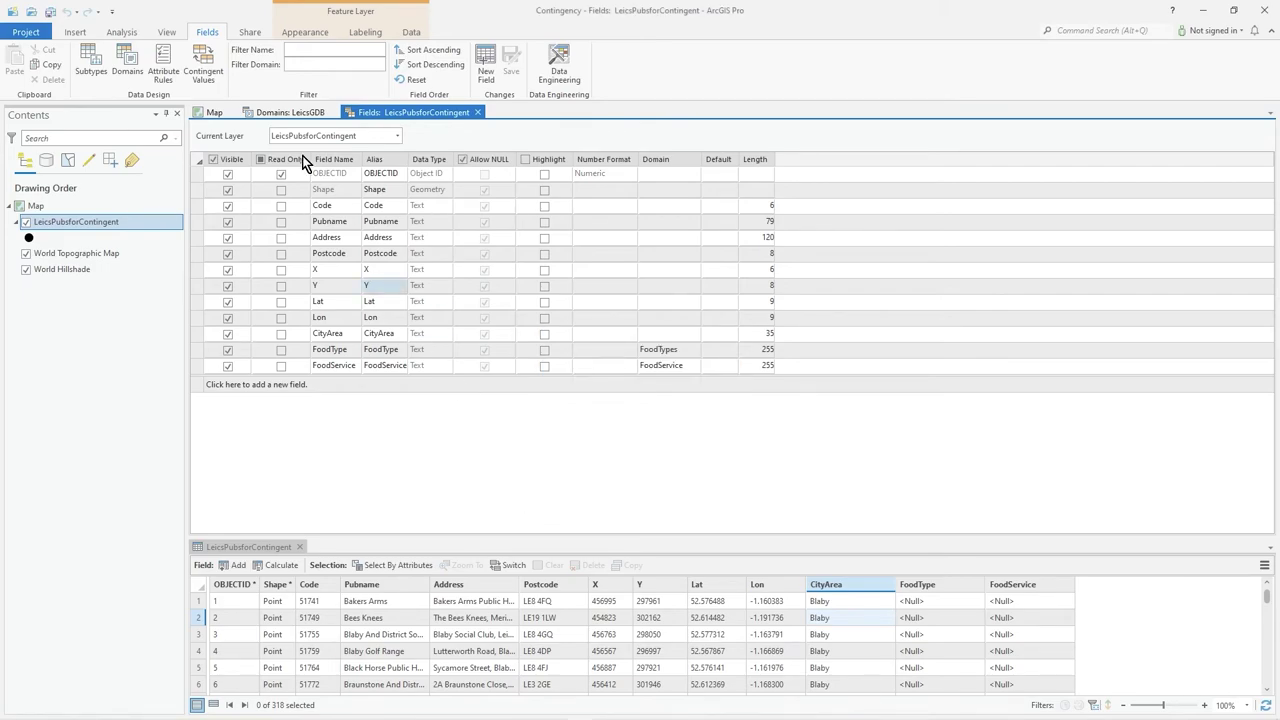
left_click(305, 112)
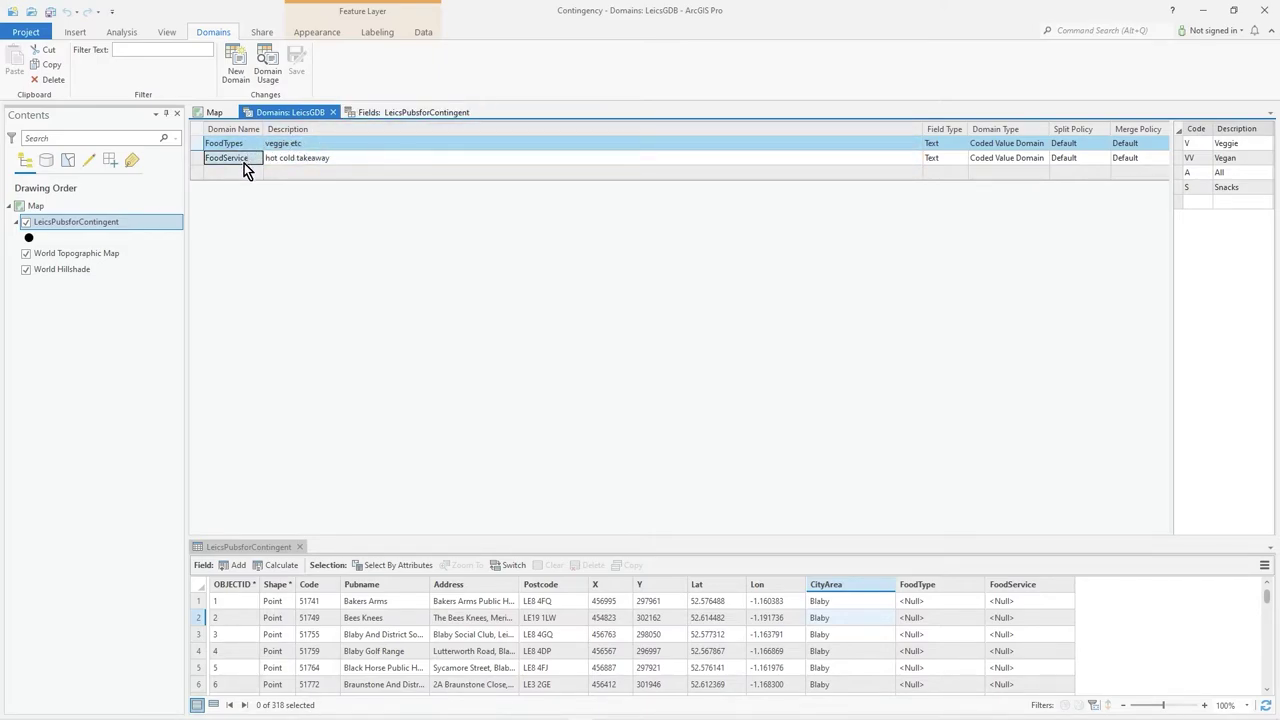
left_click(392, 113)
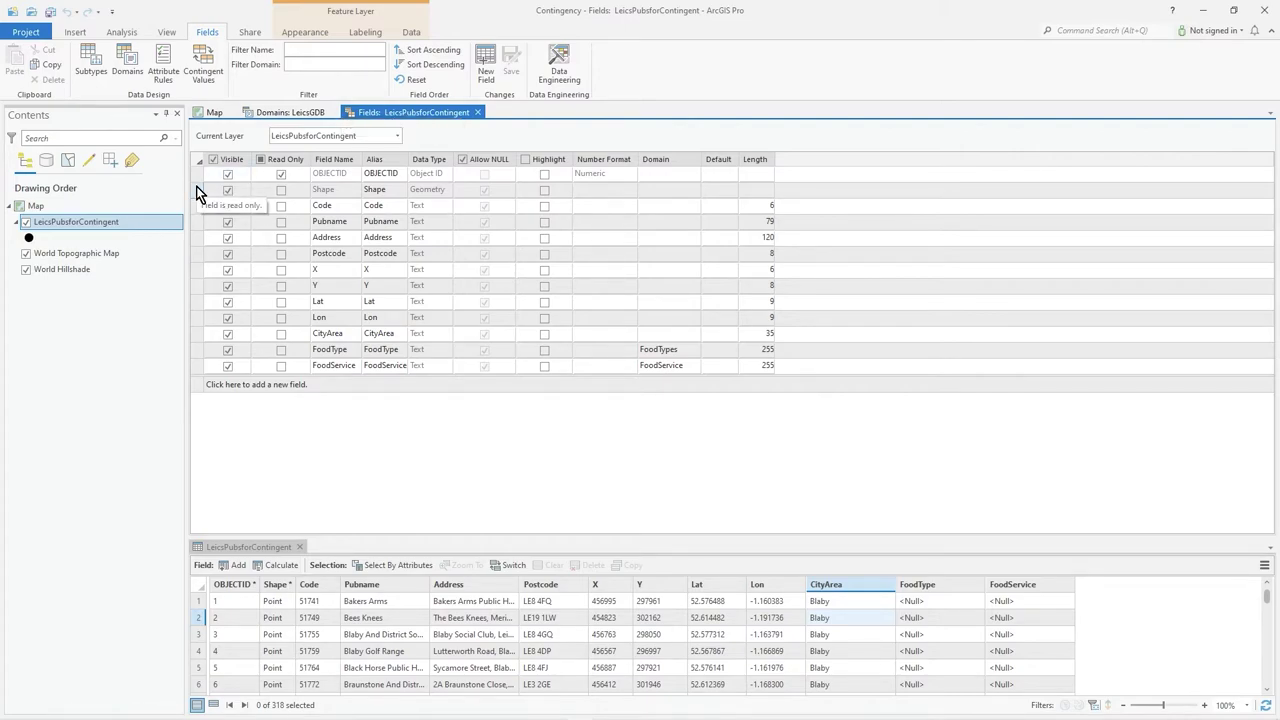
left_click(415, 35)
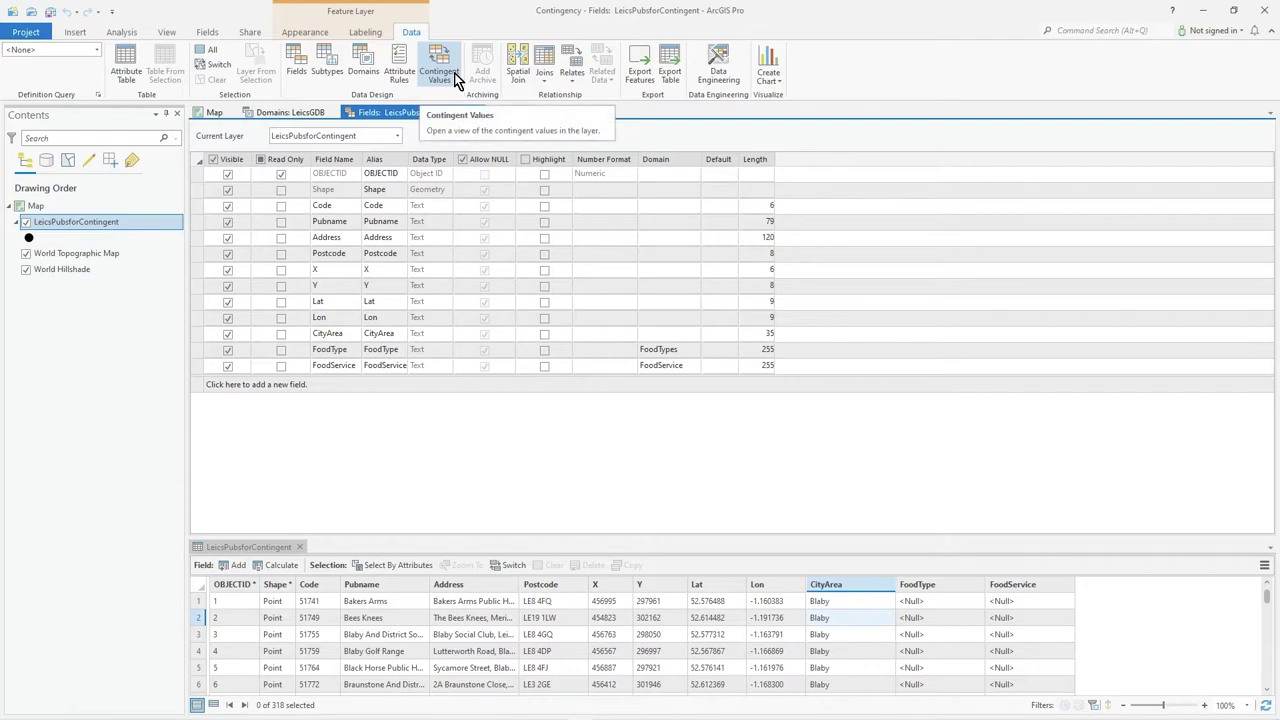
Delete the existing PubDefinitions field group in Contingent Values and save the change
left_click(455, 78)
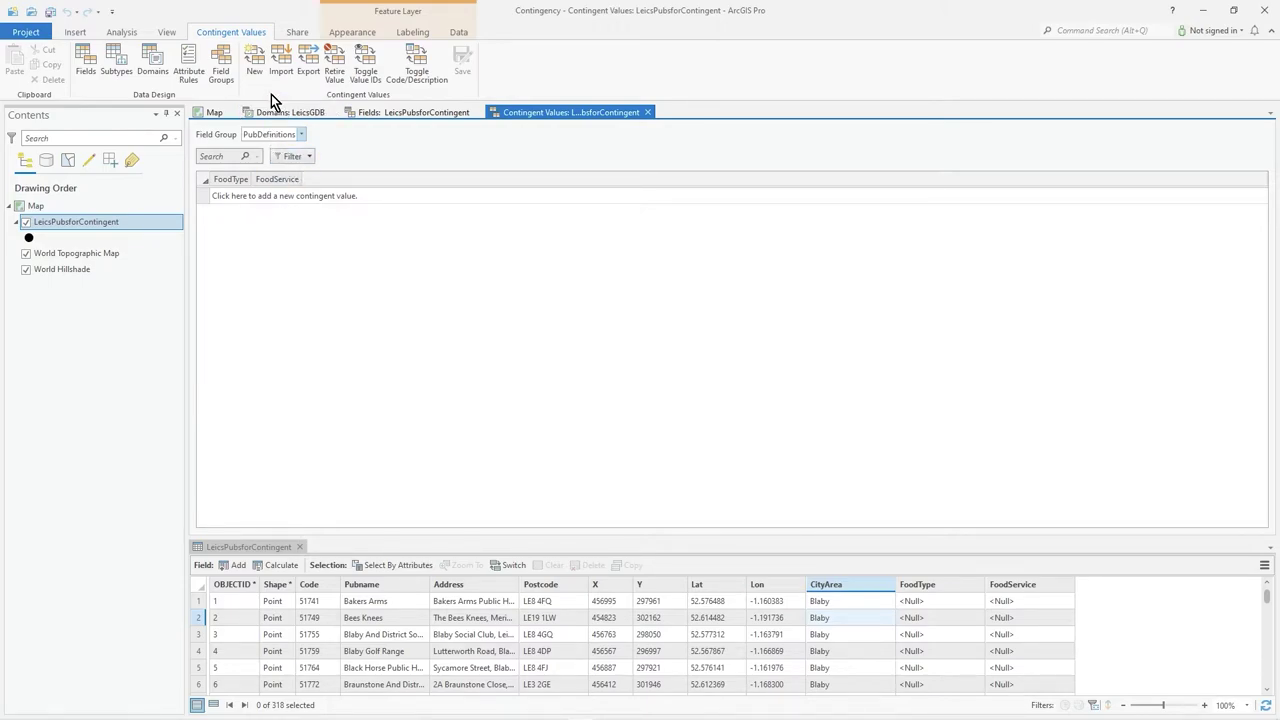
left_click(222, 72)
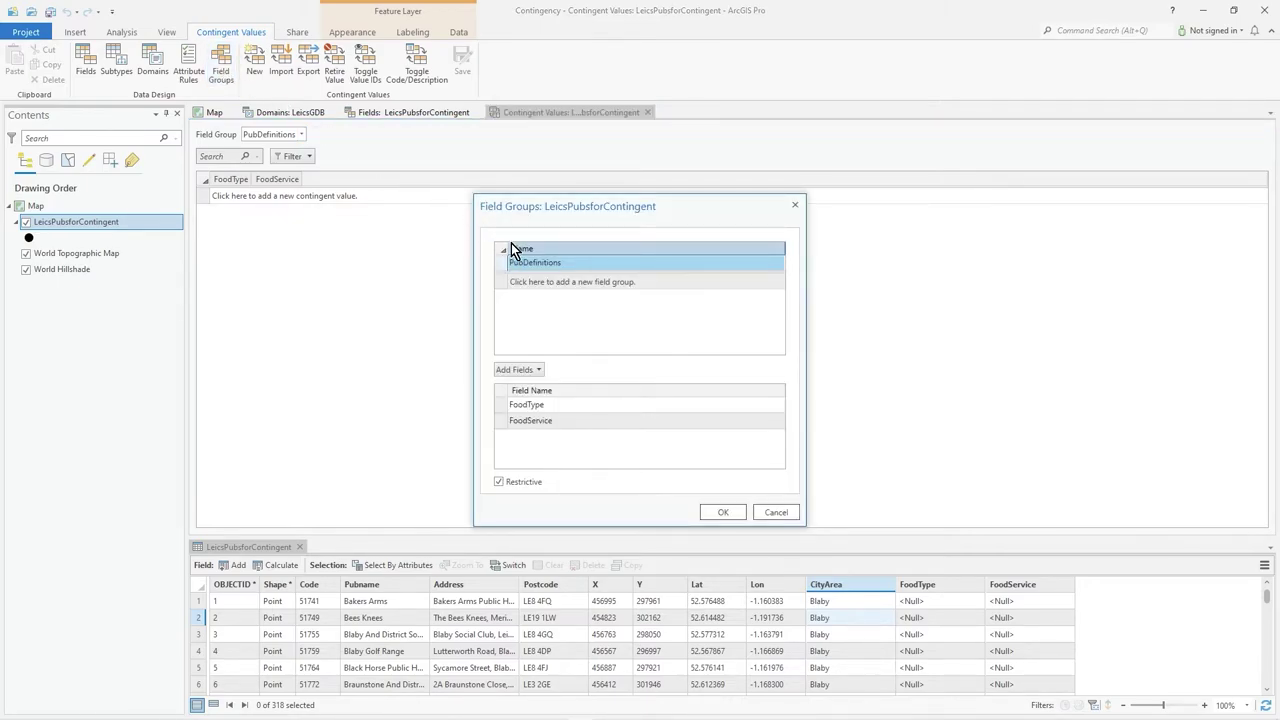
right_click(504, 265)
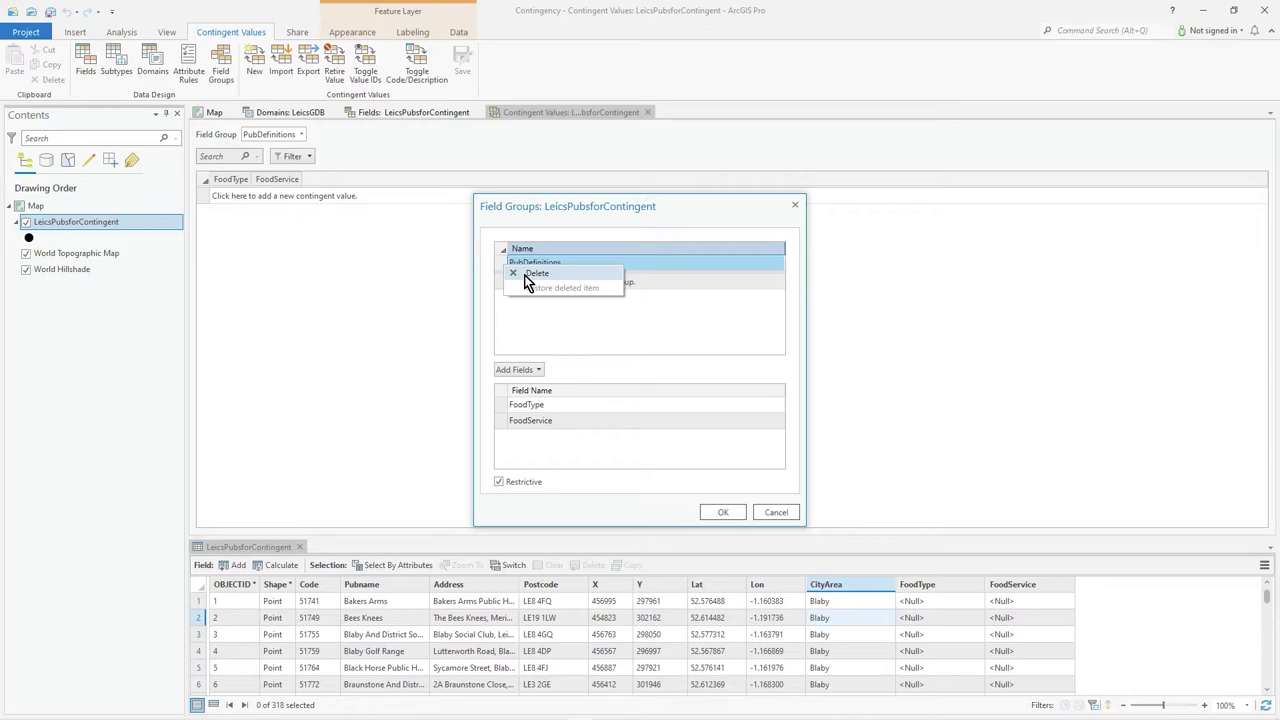
left_click(525, 274)
left_click(722, 512)
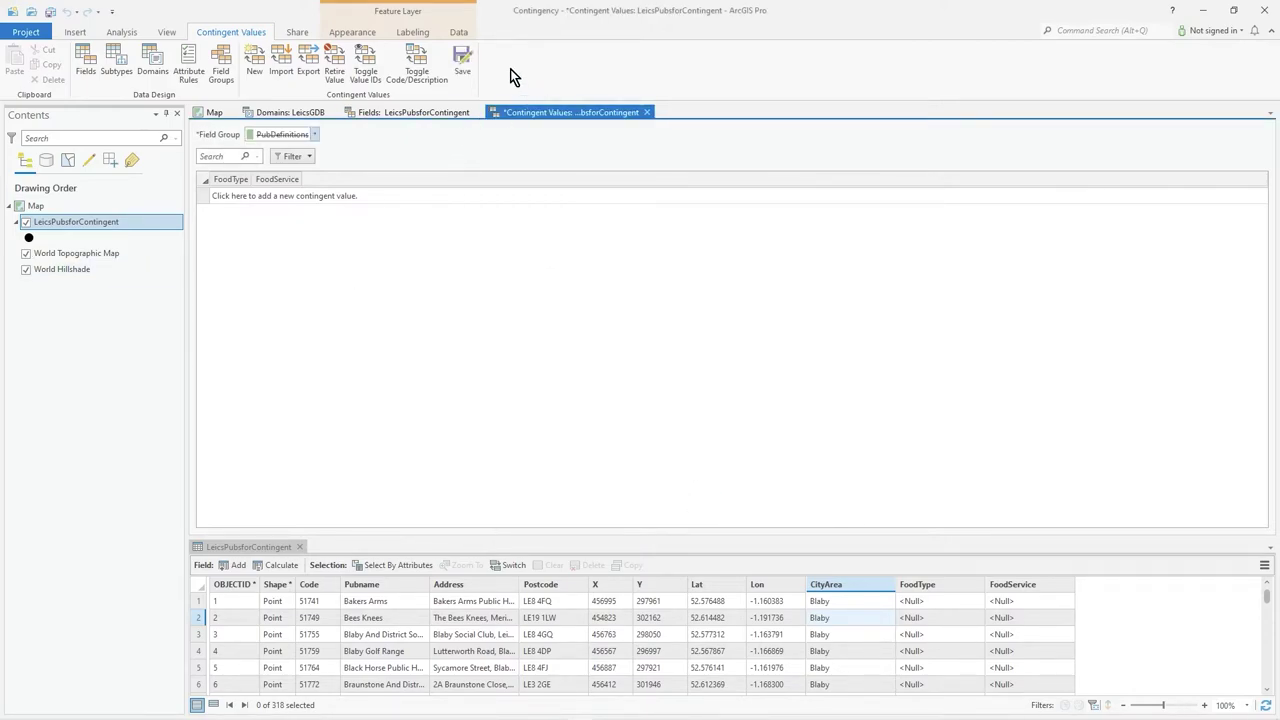
left_click(470, 70)
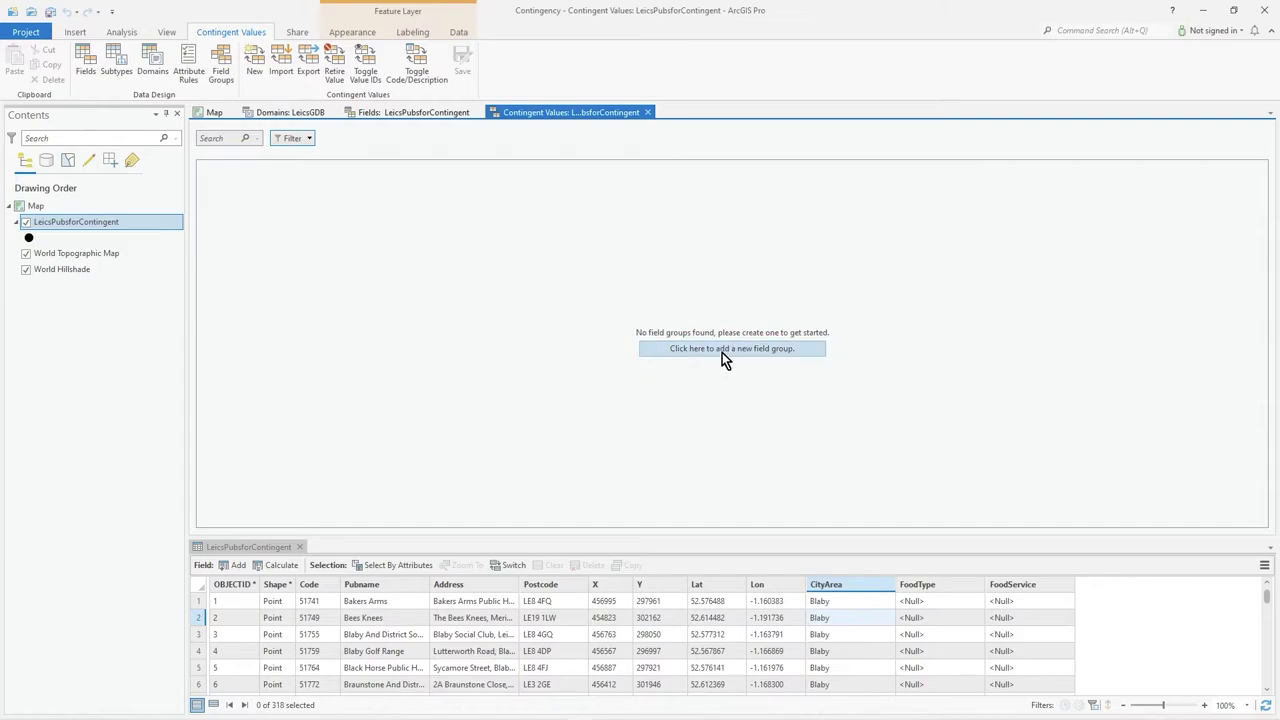
Add a restrictive field group 'PubDefinitions' containing the FoodType and FoodService fields
left_click(790, 352)
left_click(561, 267)
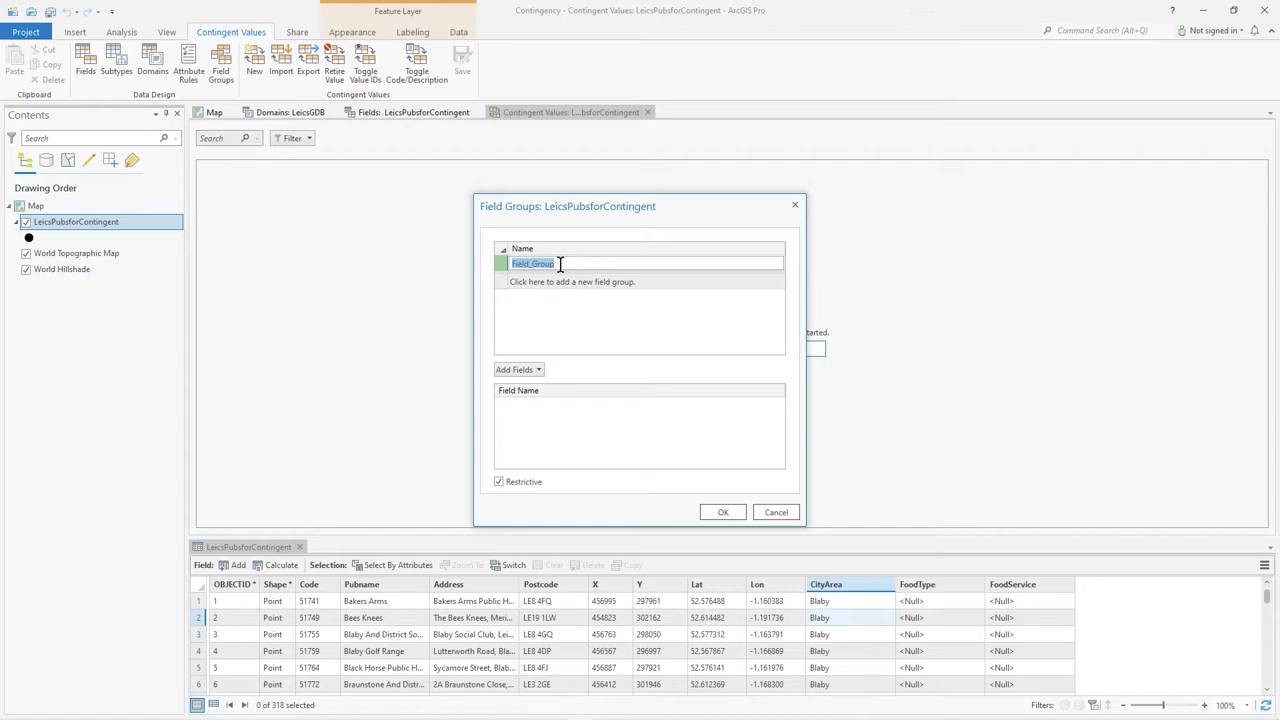
type("PubDefinitions")
left_click(529, 373)
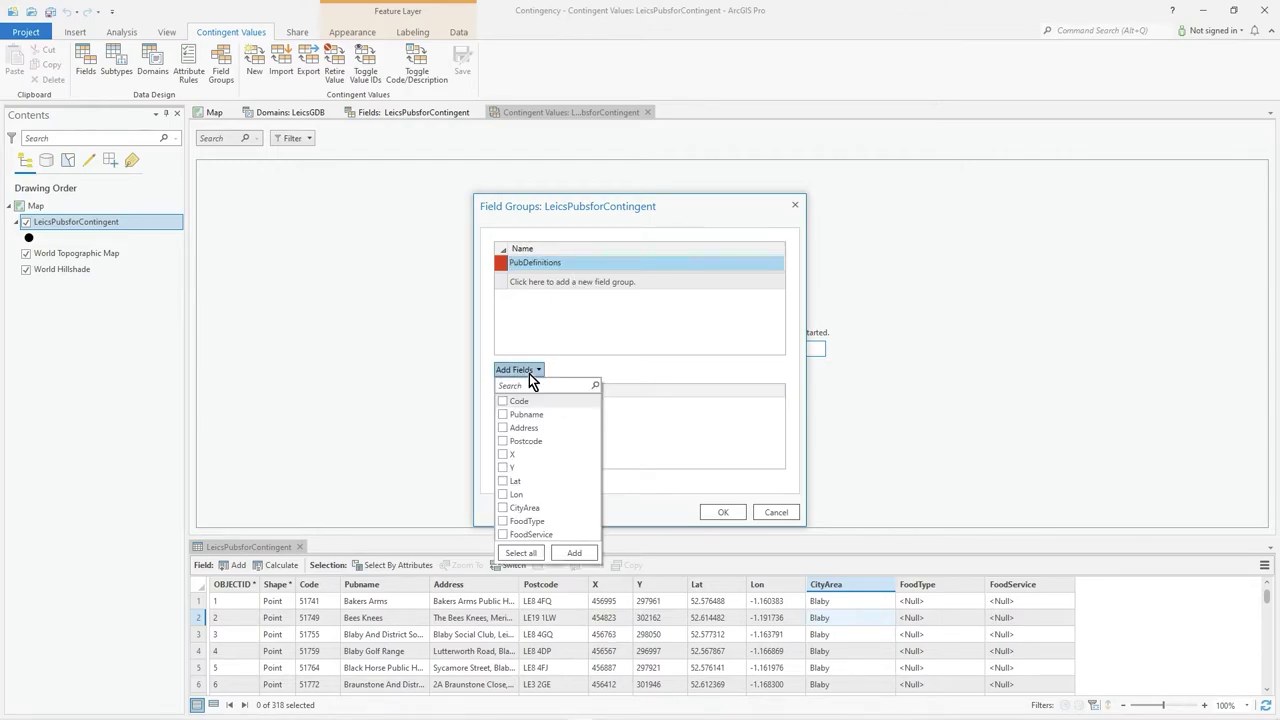
left_click(506, 521)
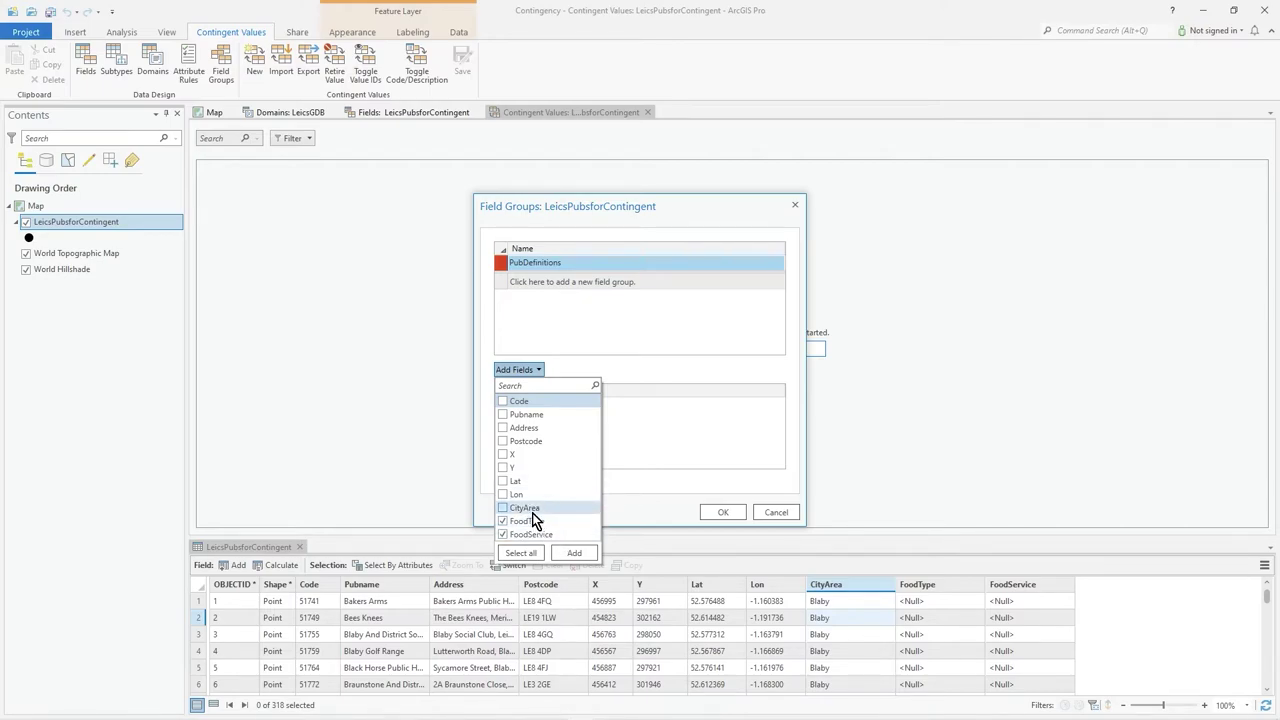
left_click(568, 550)
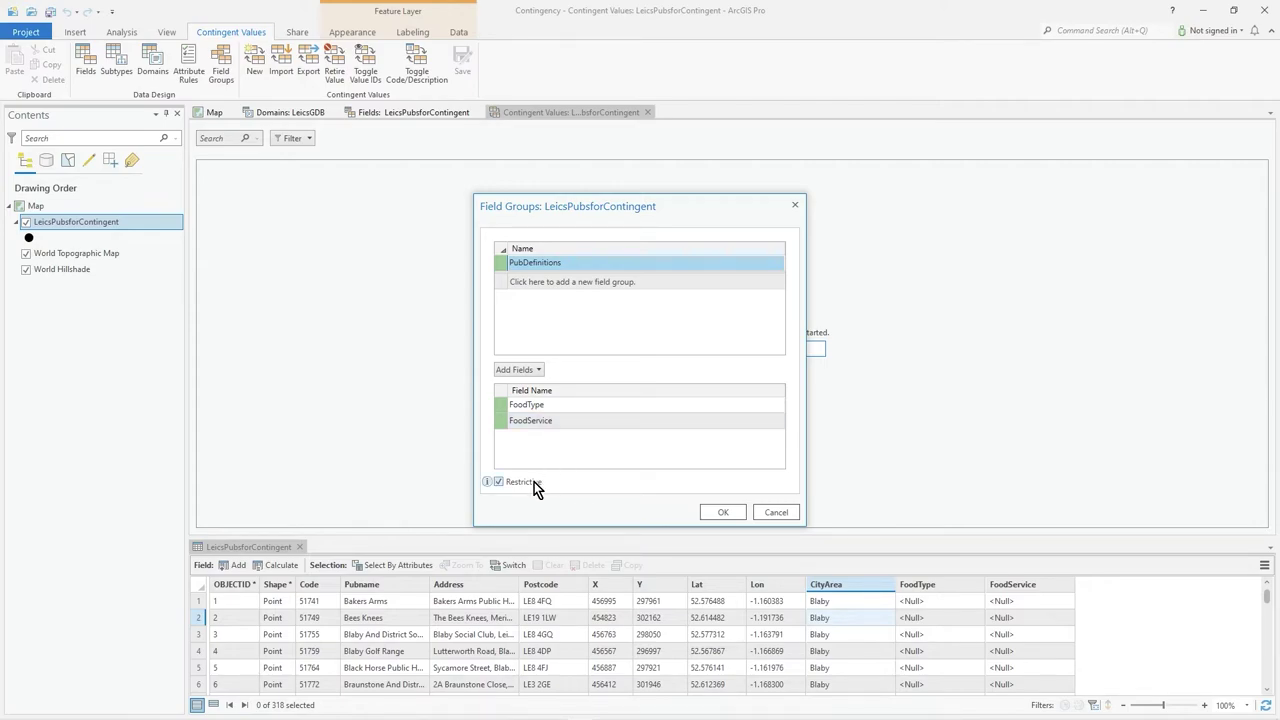
left_click(727, 512)
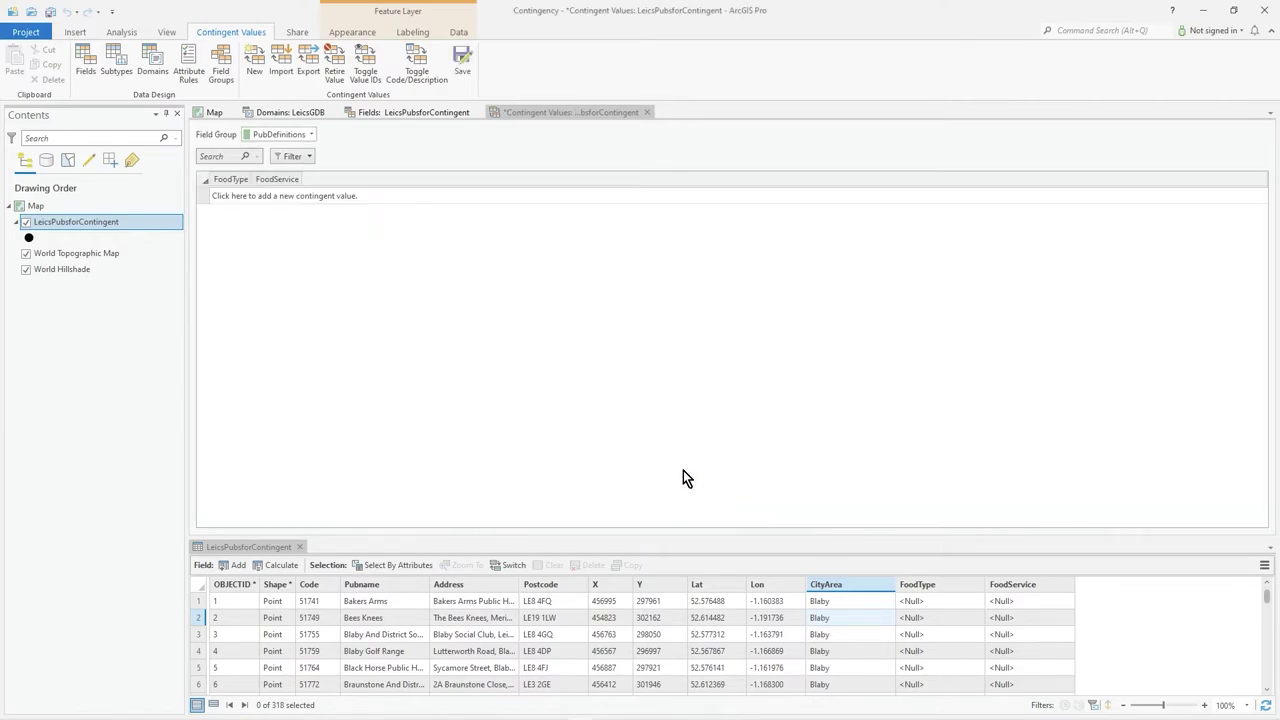
Add two contingent value rows: Veggie/Hot and Veggie/Cold
left_click(232, 195)
left_click(232, 196)
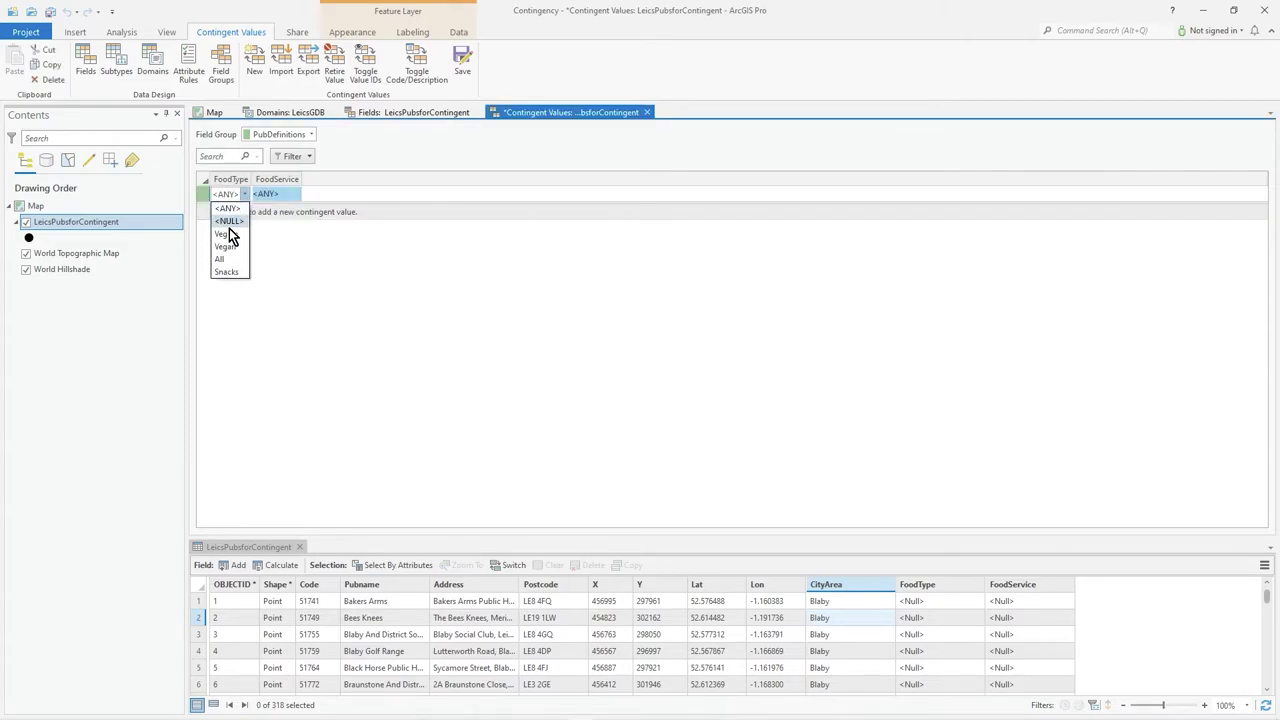
left_click(229, 236)
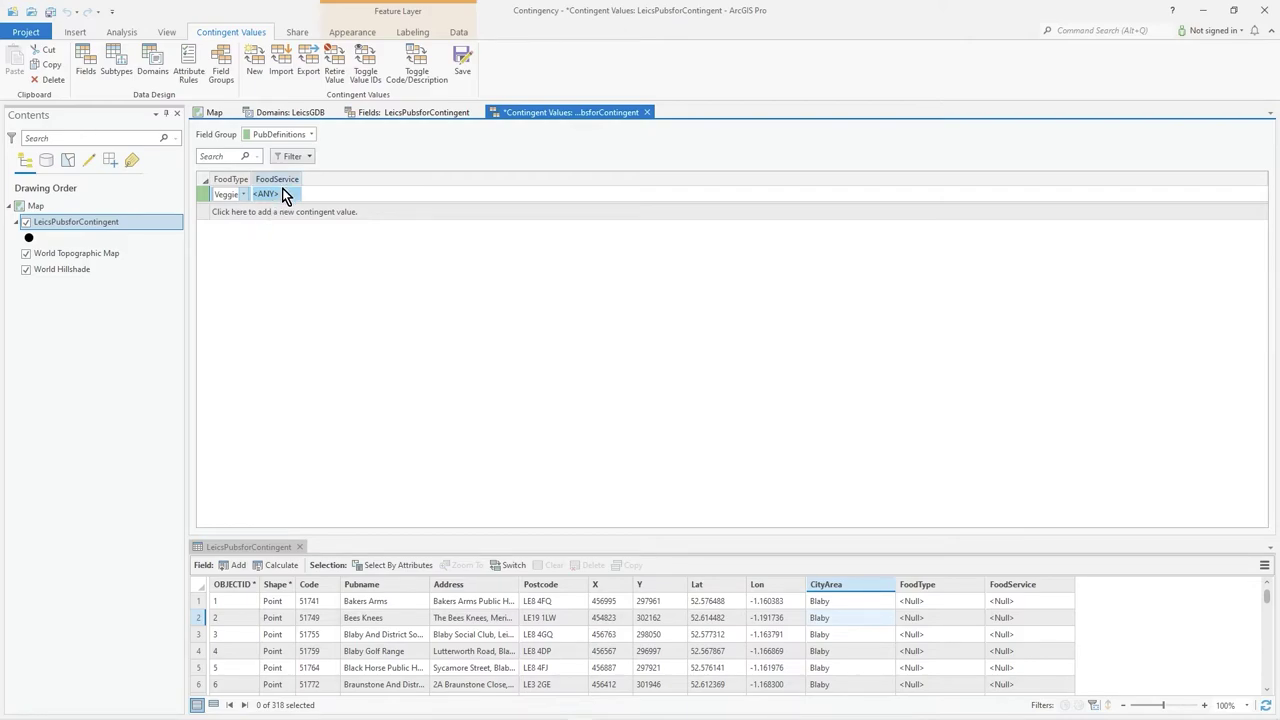
left_click(280, 192)
left_click(280, 192)
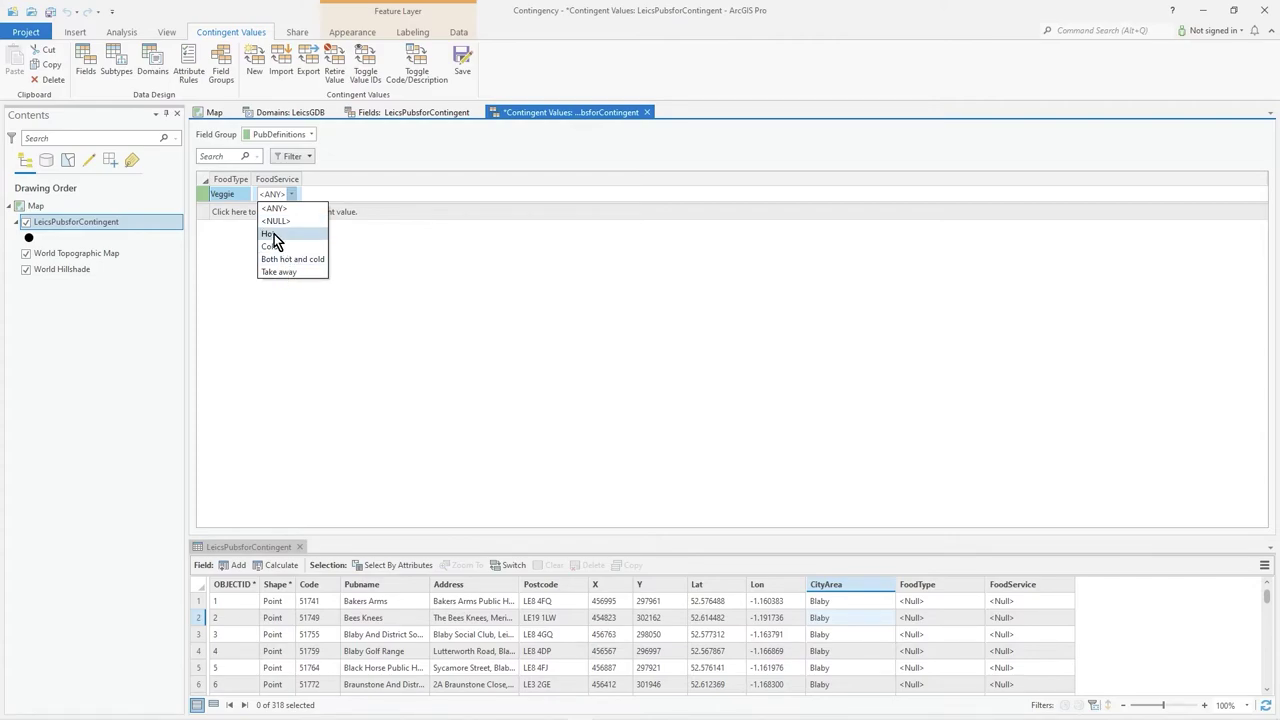
left_click(272, 235)
left_click(236, 208)
left_click(240, 209)
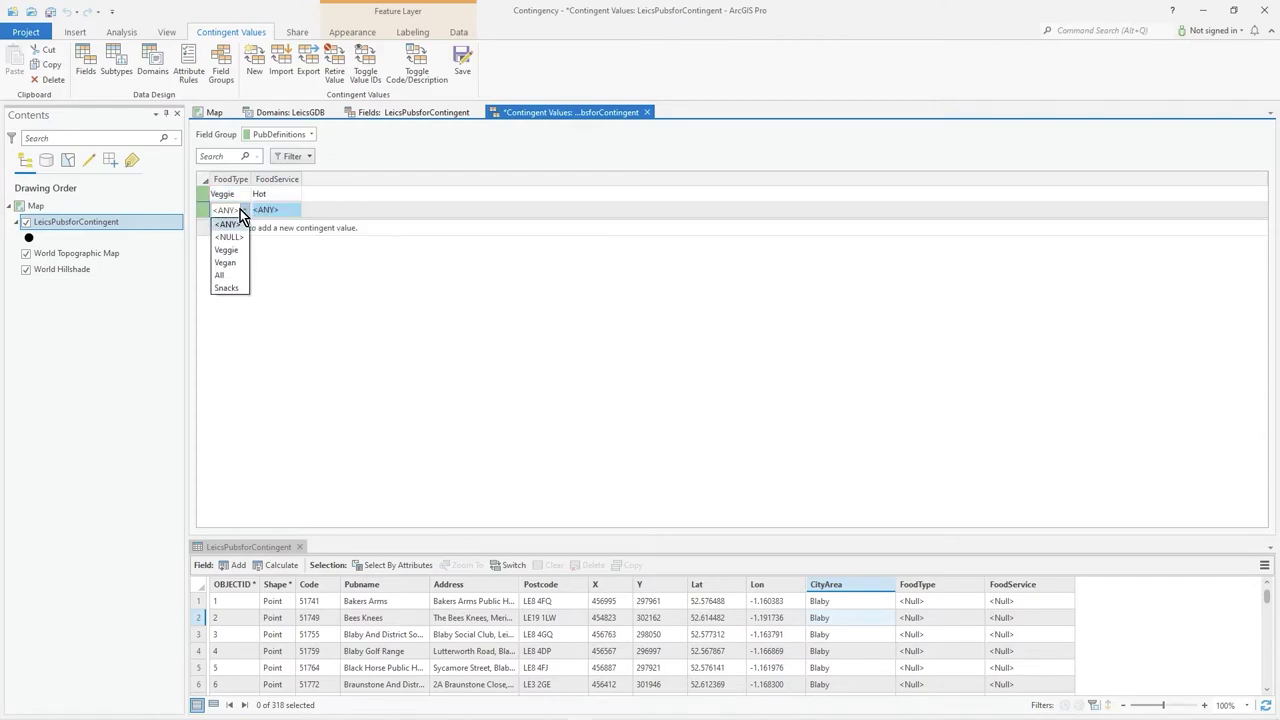
left_click(239, 252)
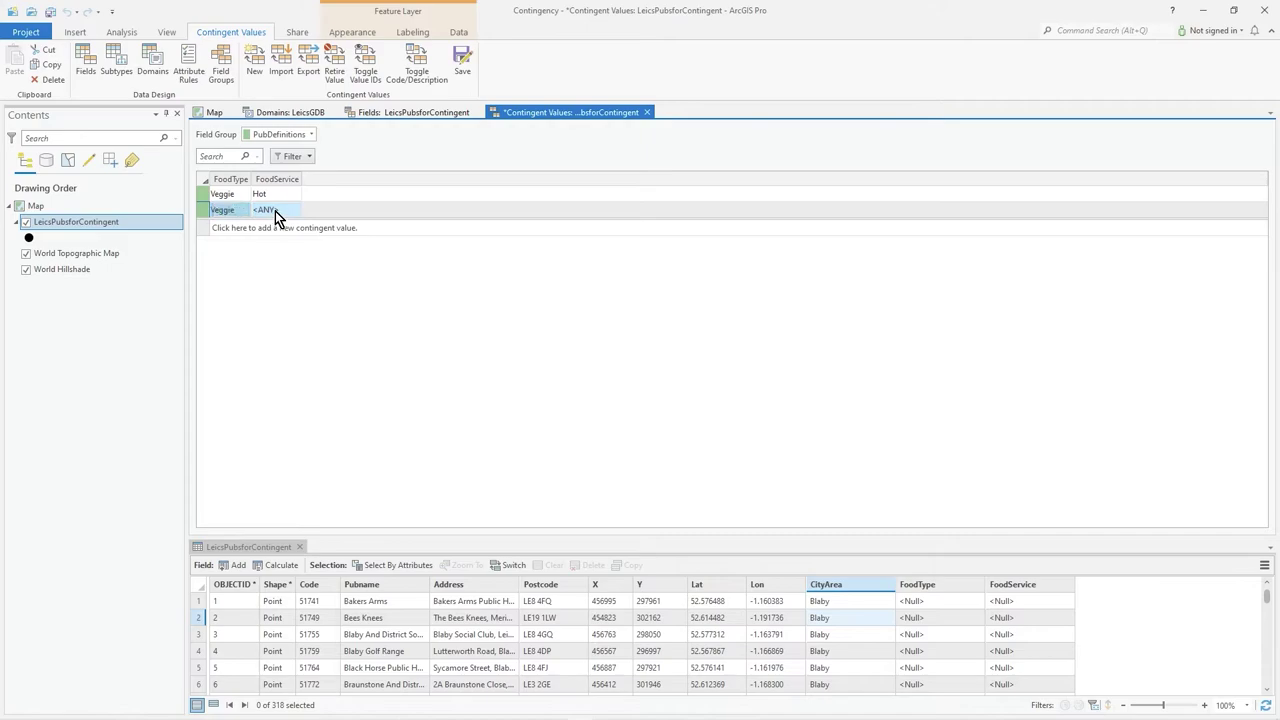
left_click(275, 211)
left_click(285, 263)
Change them to Veggie/Both hot and cold and Vegan/Both hot and cold
left_click(272, 194)
left_click(284, 194)
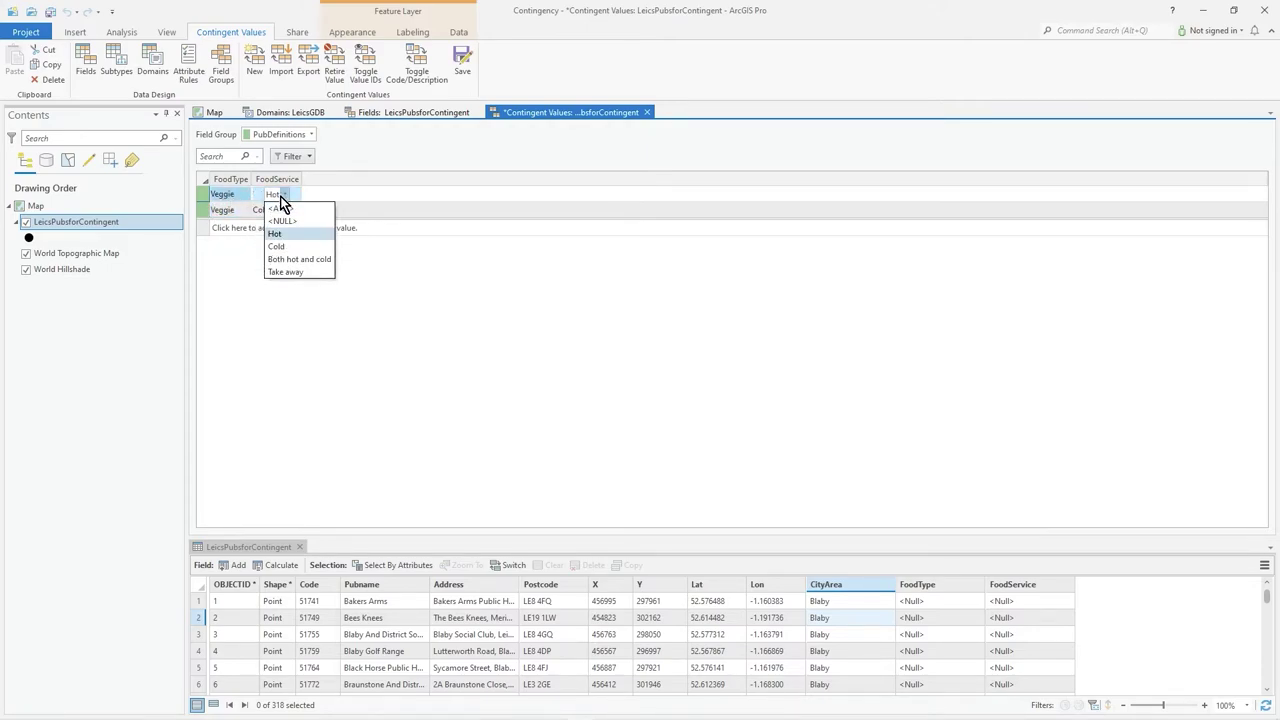
left_click(311, 263)
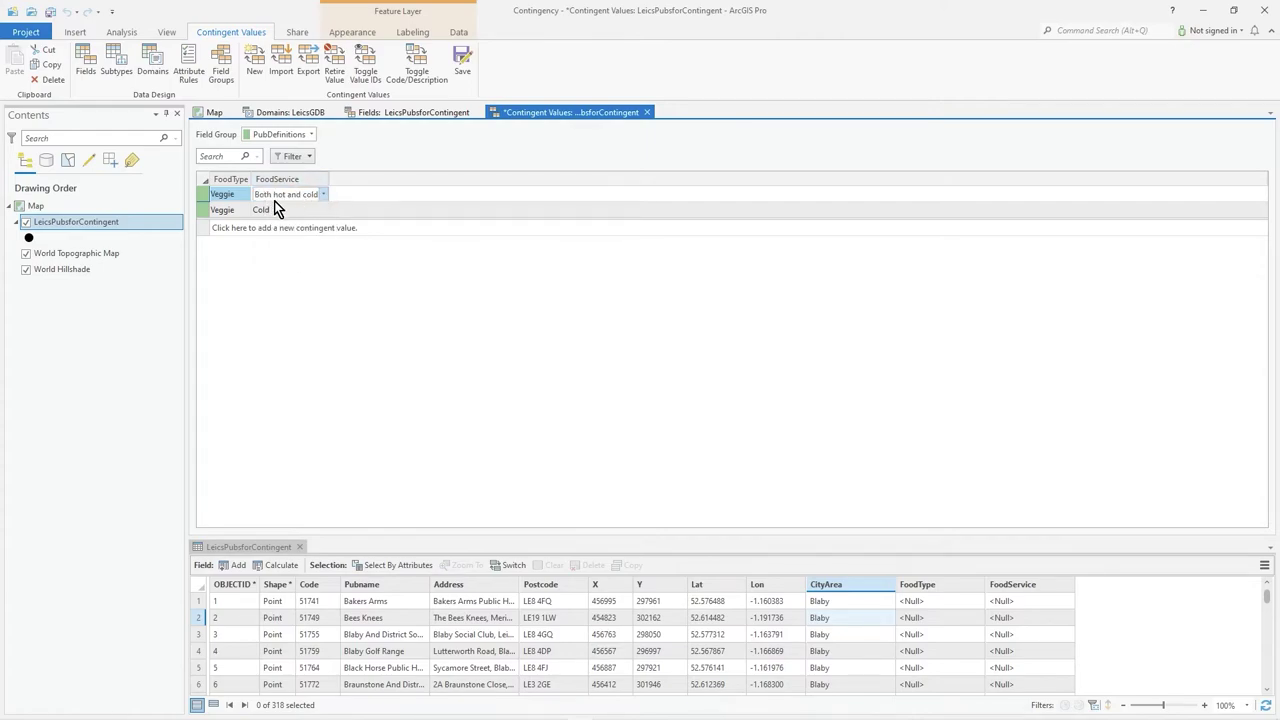
left_click(236, 211)
left_click(228, 212)
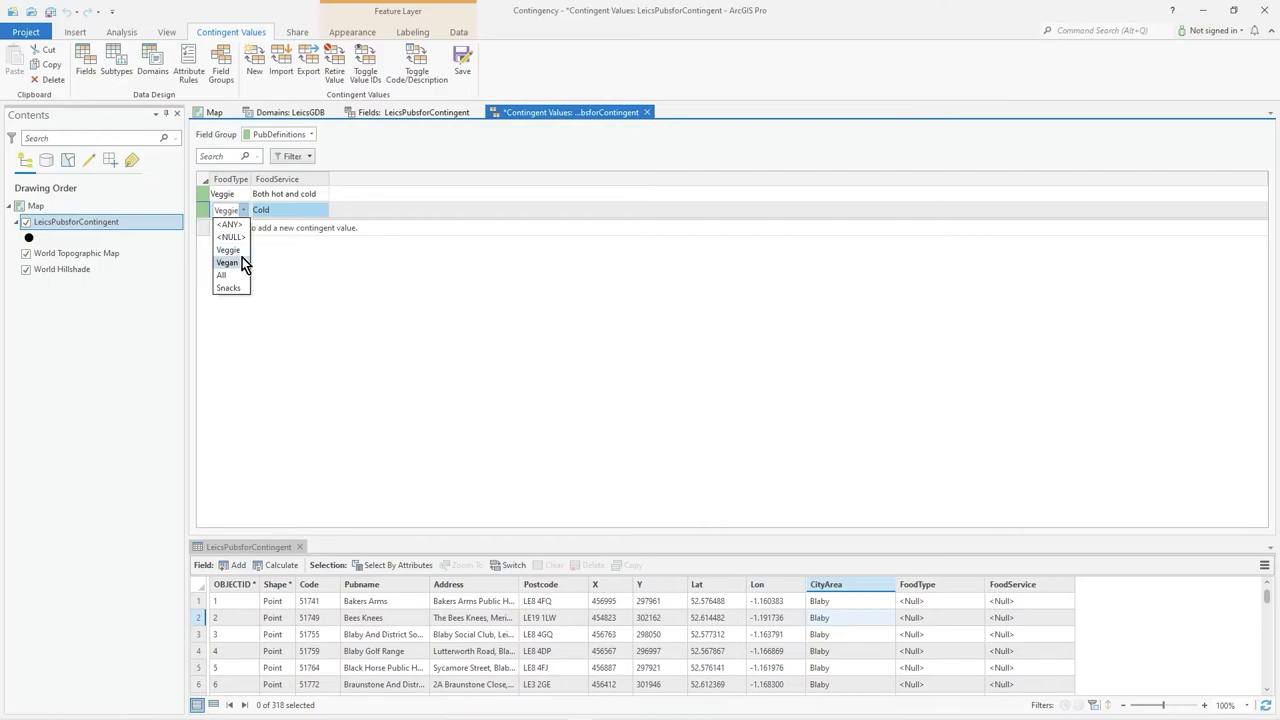
left_click(242, 257)
left_click(276, 211)
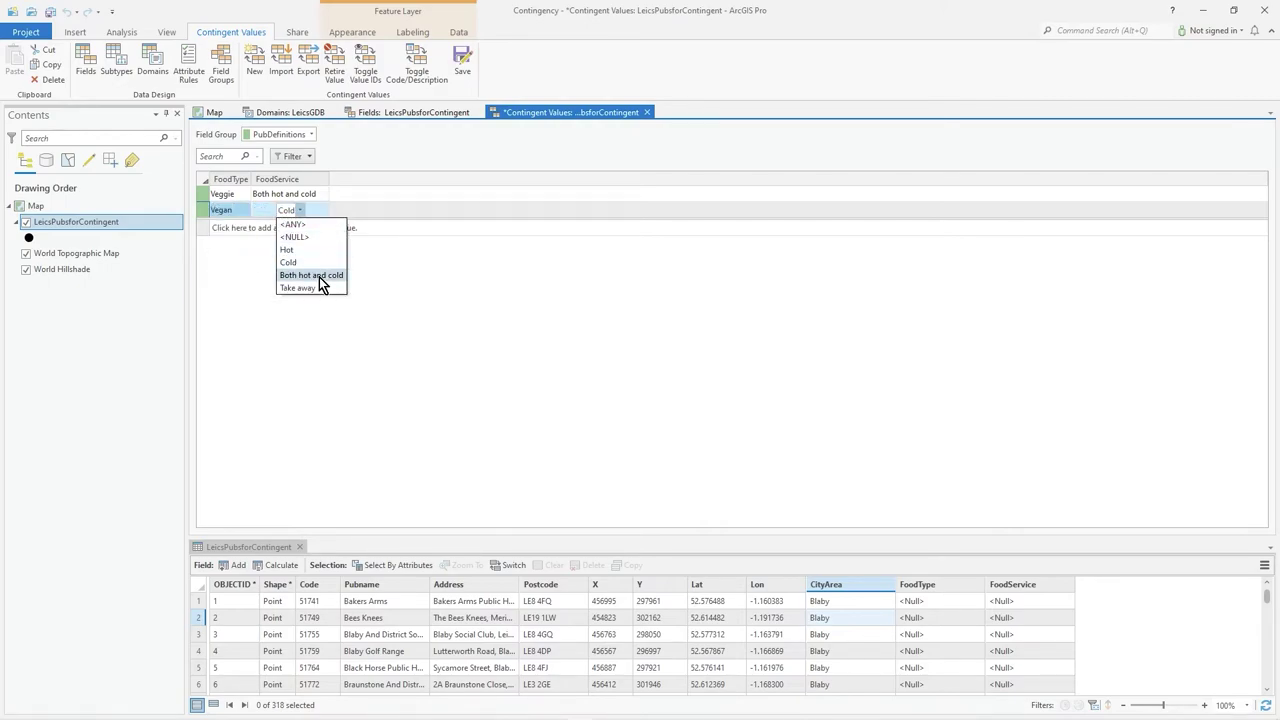
left_click(322, 280)
Add a rule pairing FoodType All with FoodService Both hot and cold
left_click(228, 230)
left_click(228, 227)
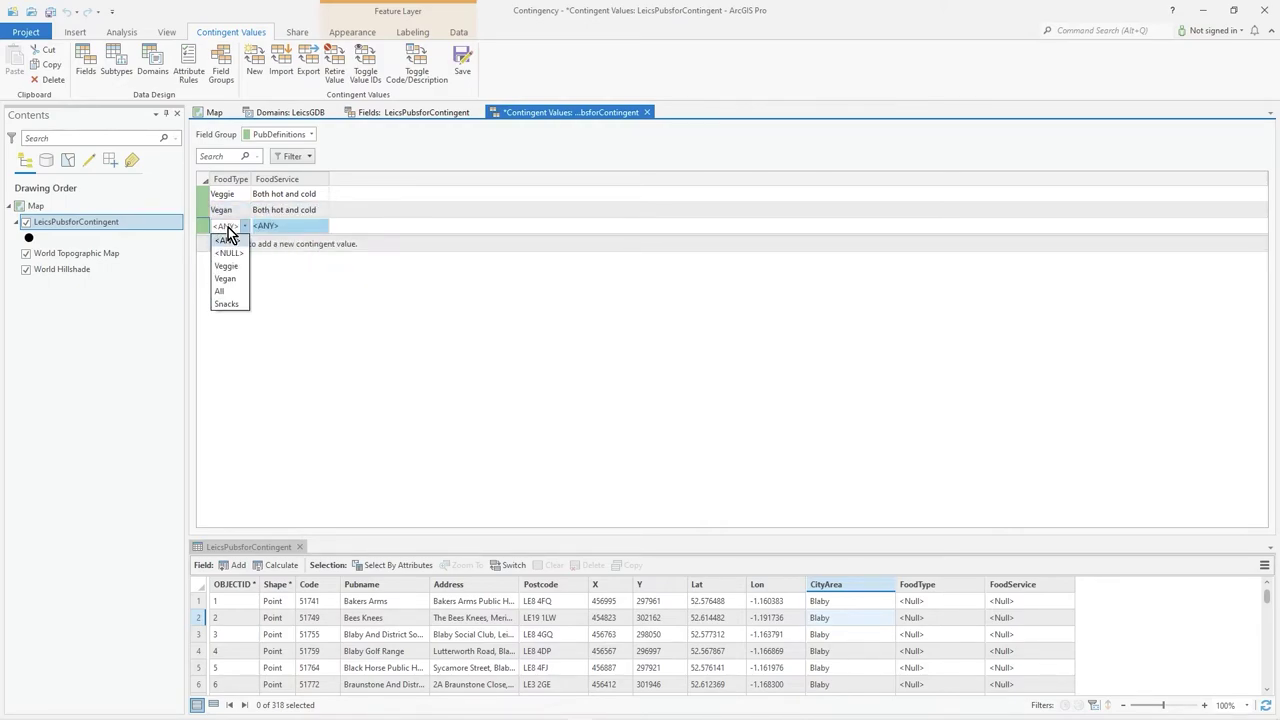
left_click(230, 291)
left_click(284, 230)
left_click(304, 294)
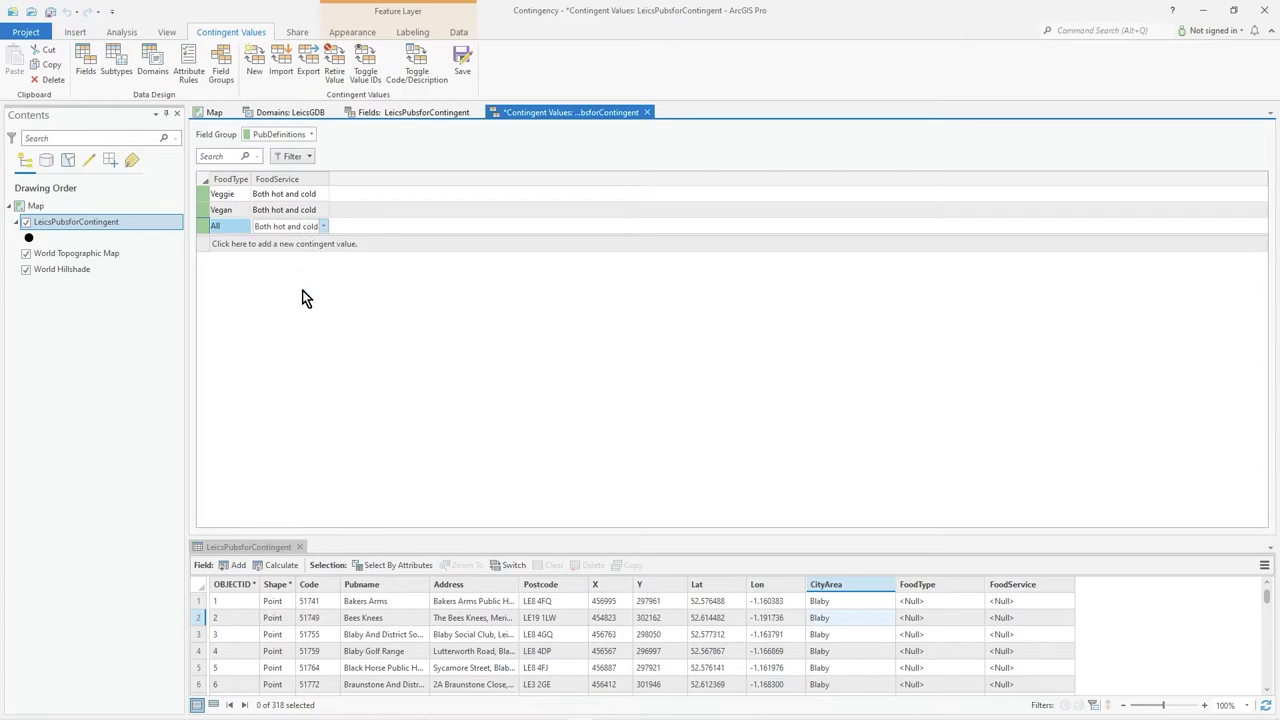
Add the Veggie/Take away and Snacks/Take away rules
left_click(241, 248)
left_click(227, 243)
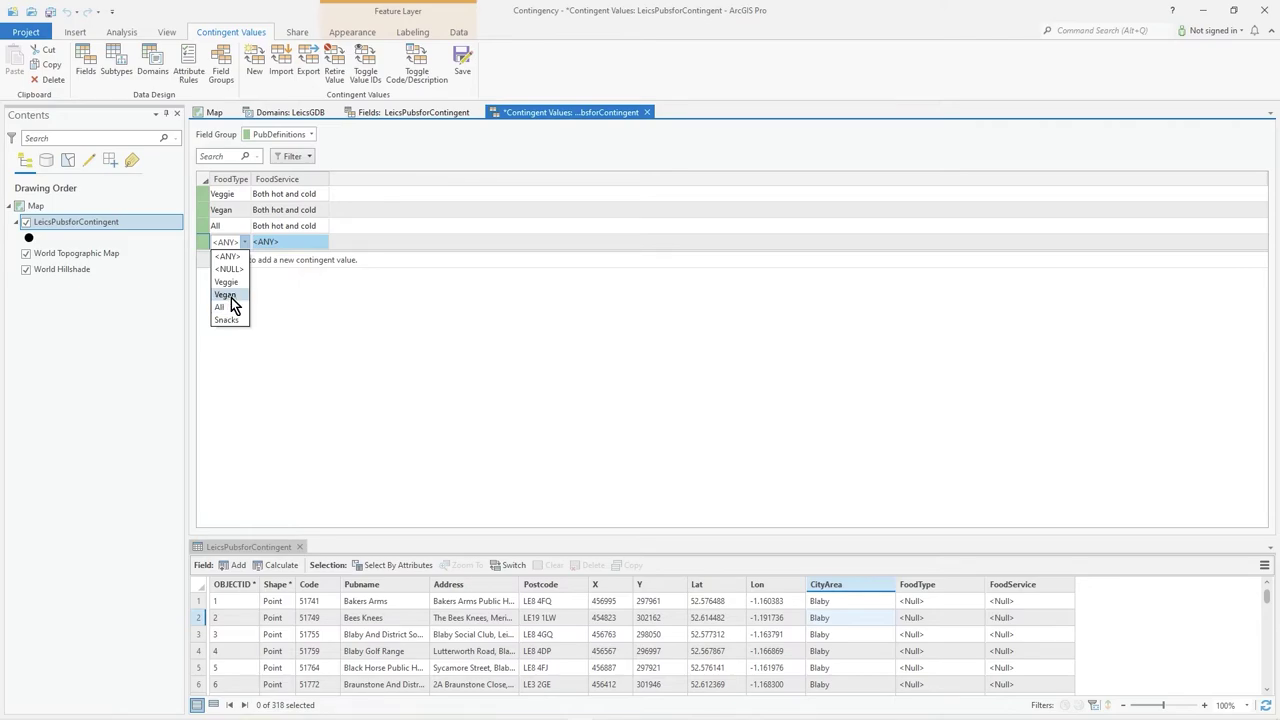
left_click(236, 283)
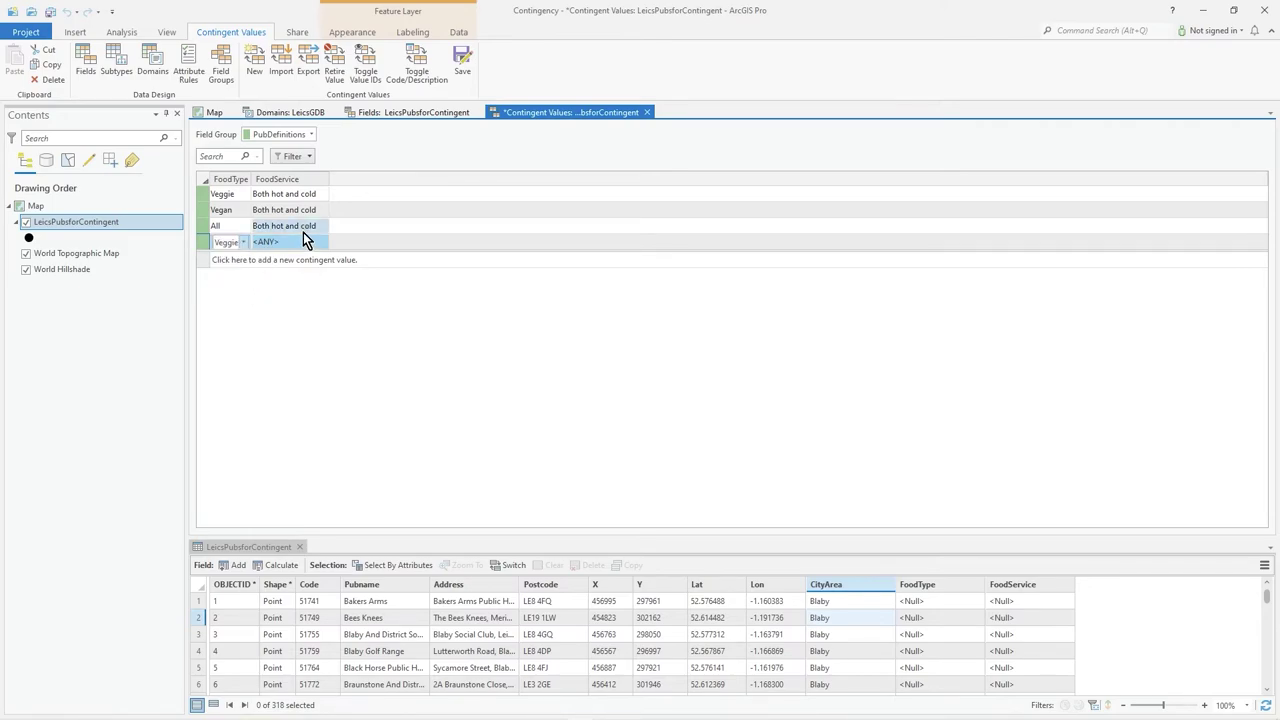
left_click(295, 246)
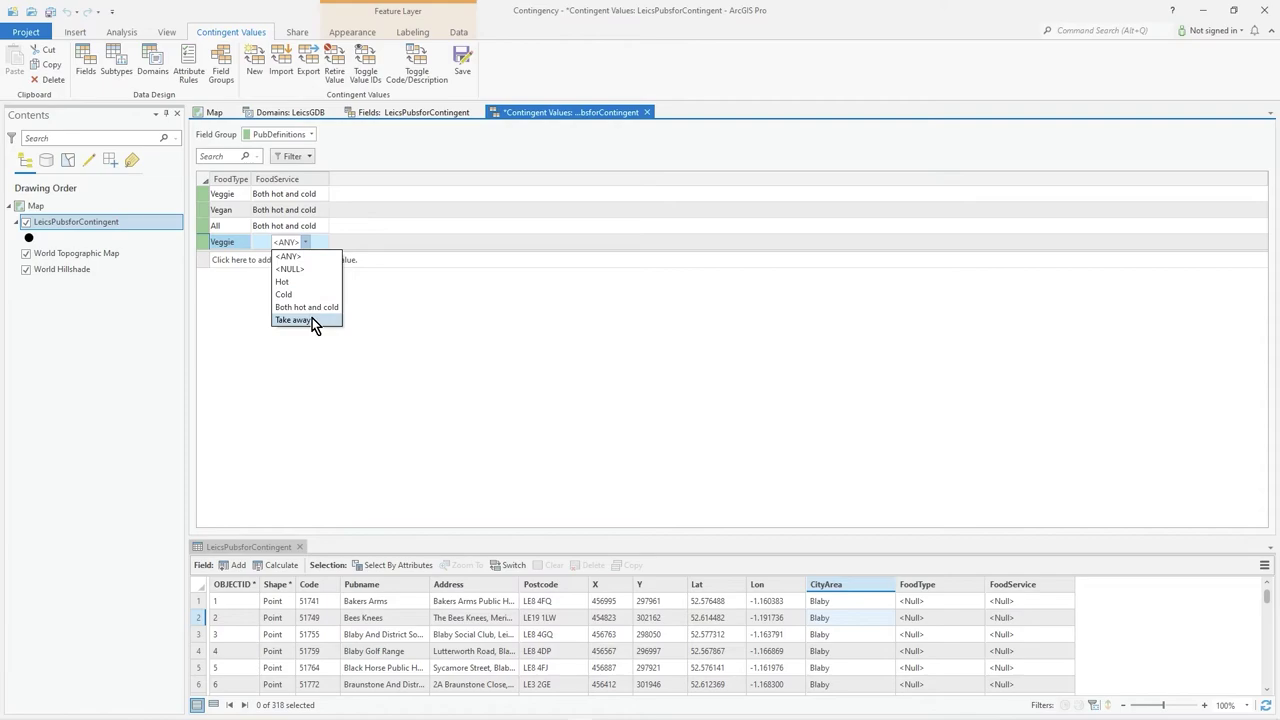
left_click(312, 320)
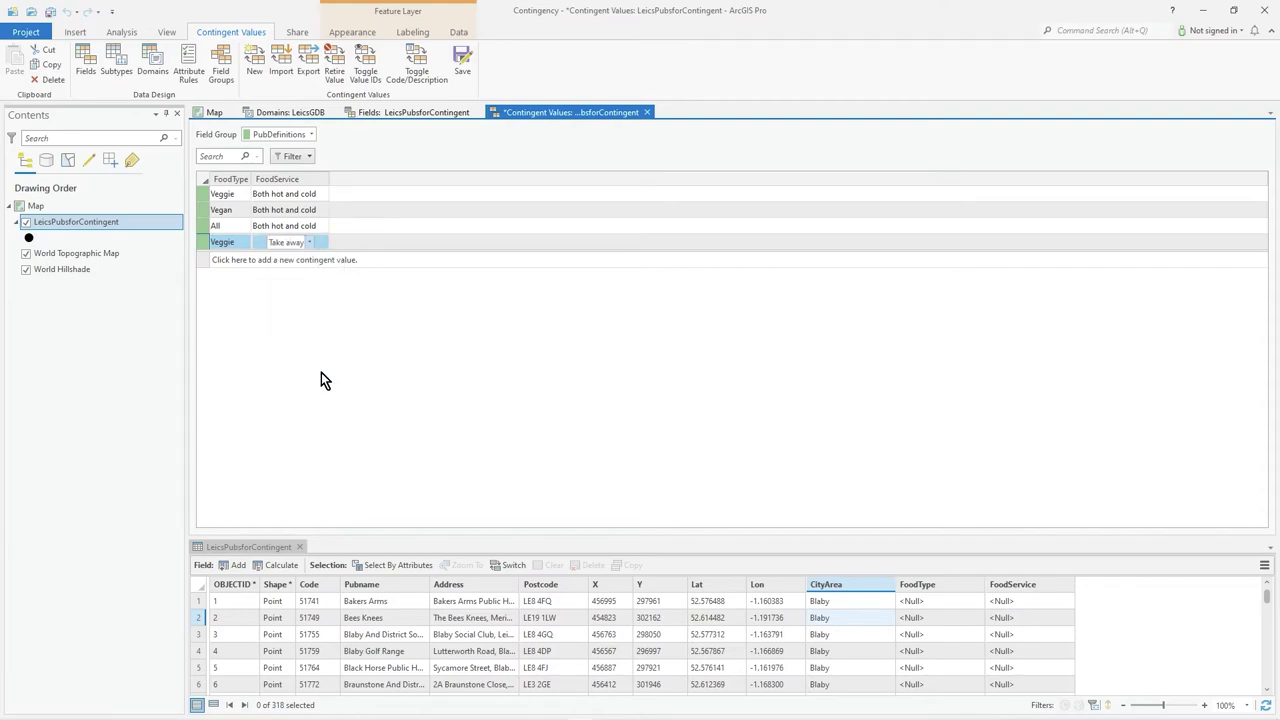
left_click(233, 259)
left_click(228, 258)
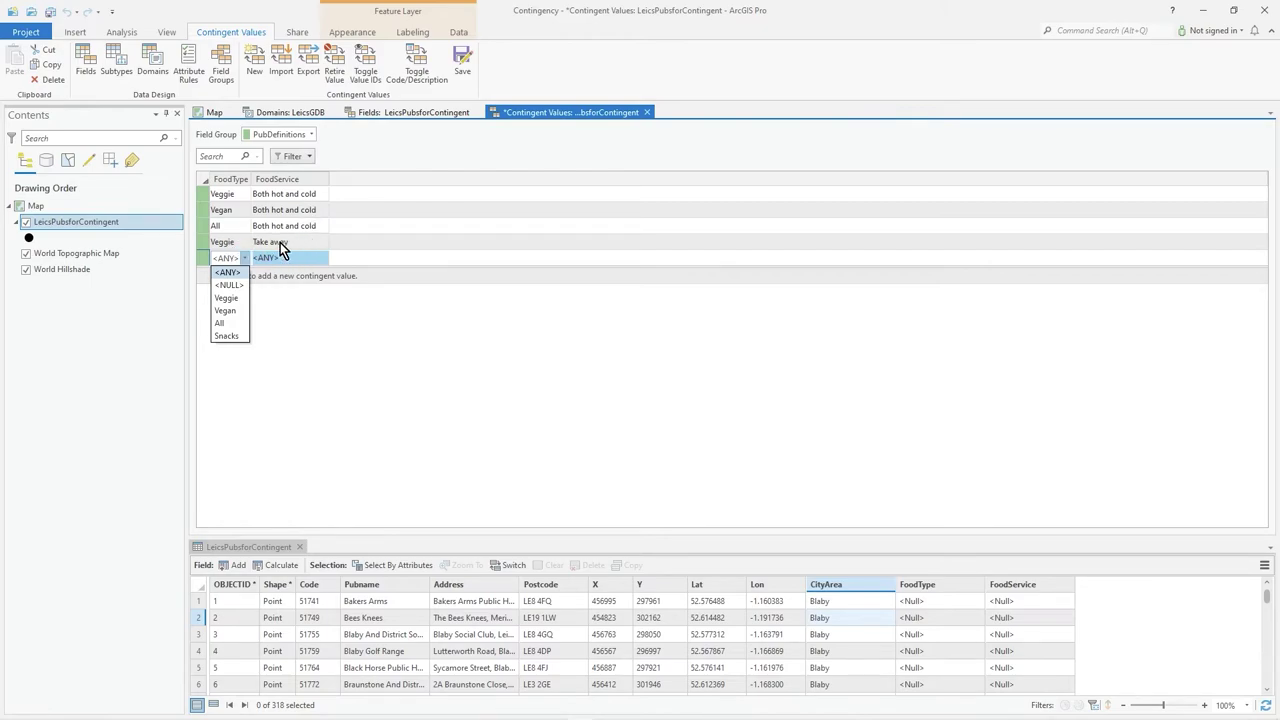
left_click(228, 336)
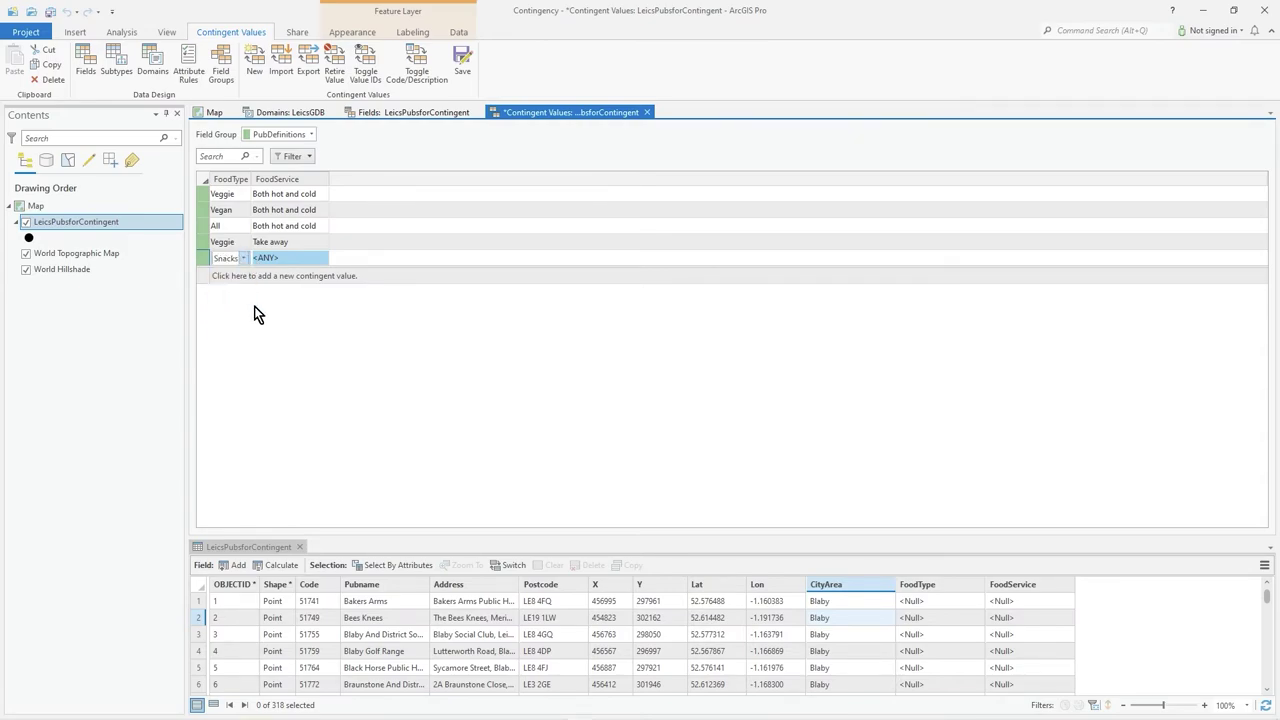
left_click(289, 259)
left_click(306, 335)
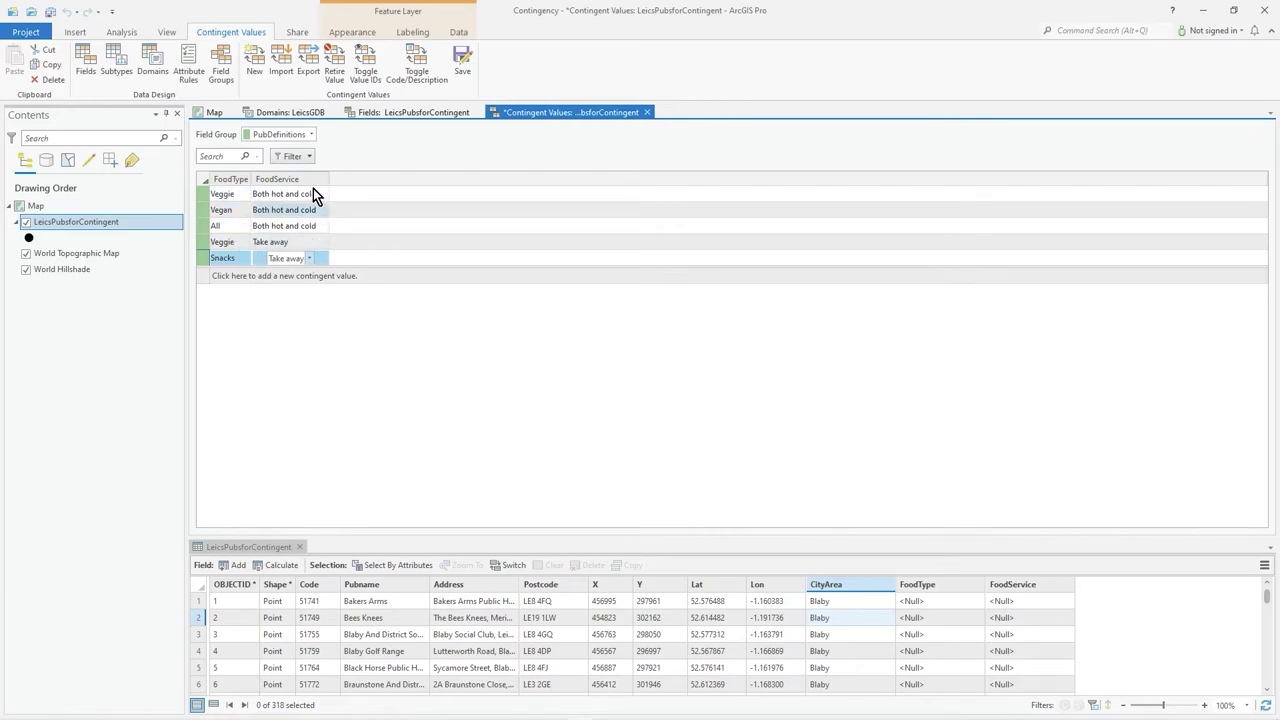
Save the five PubDefinitions rules and enlarge the attribute table beneath the Contingent Values view
left_click(466, 62)
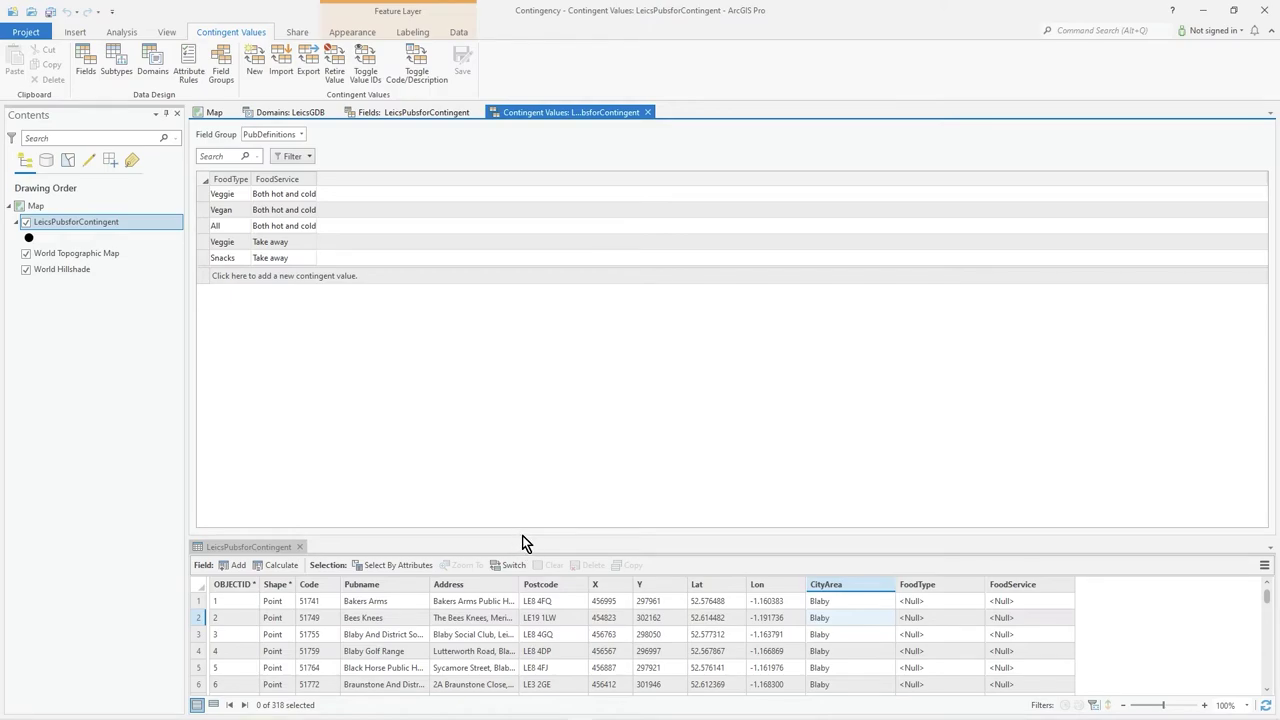
left_click_drag(526, 538, 472, 324)
left_click(213, 113)
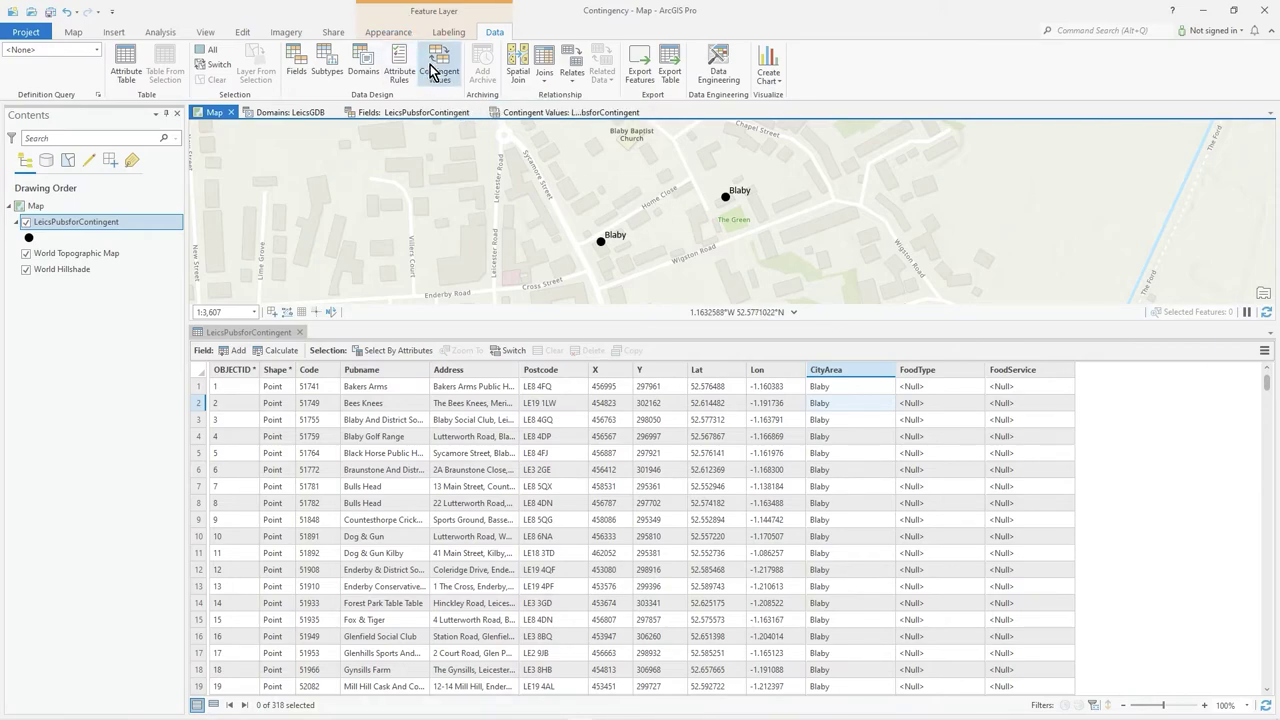
left_click(536, 112)
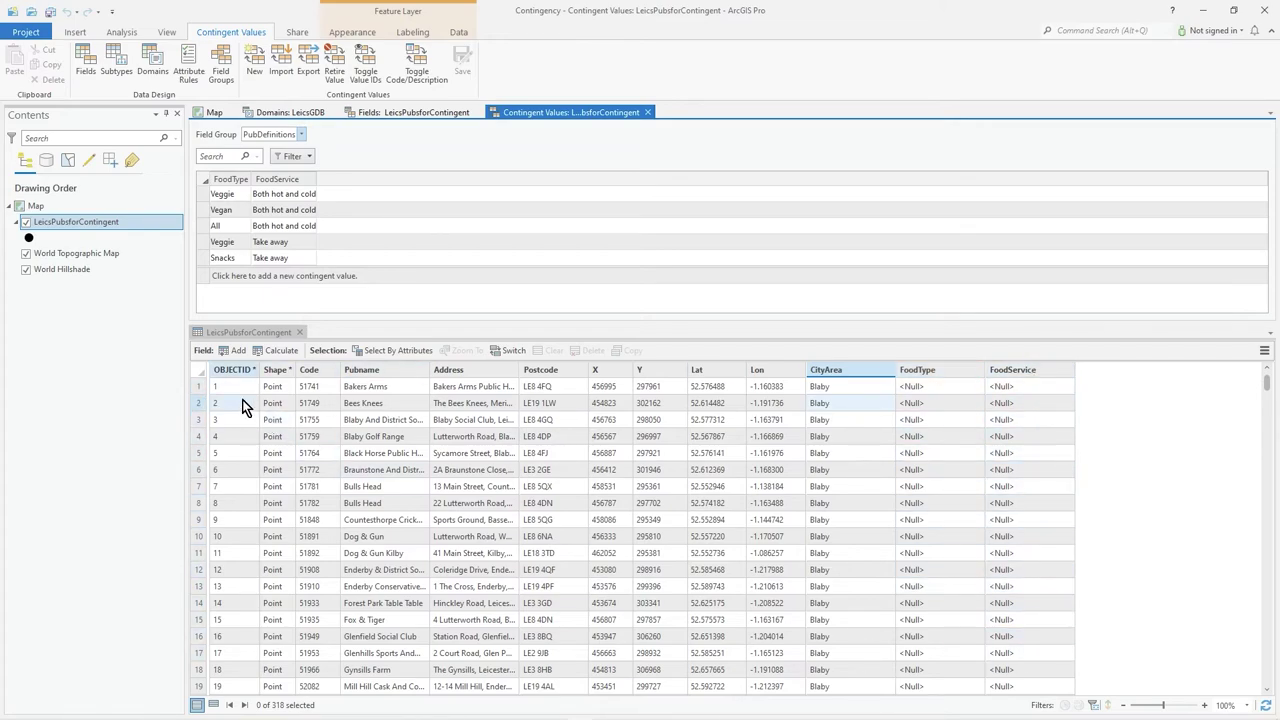
Set the Bakers Arms record's FoodType to Snacks and its FoodService to Cold
left_click(196, 386)
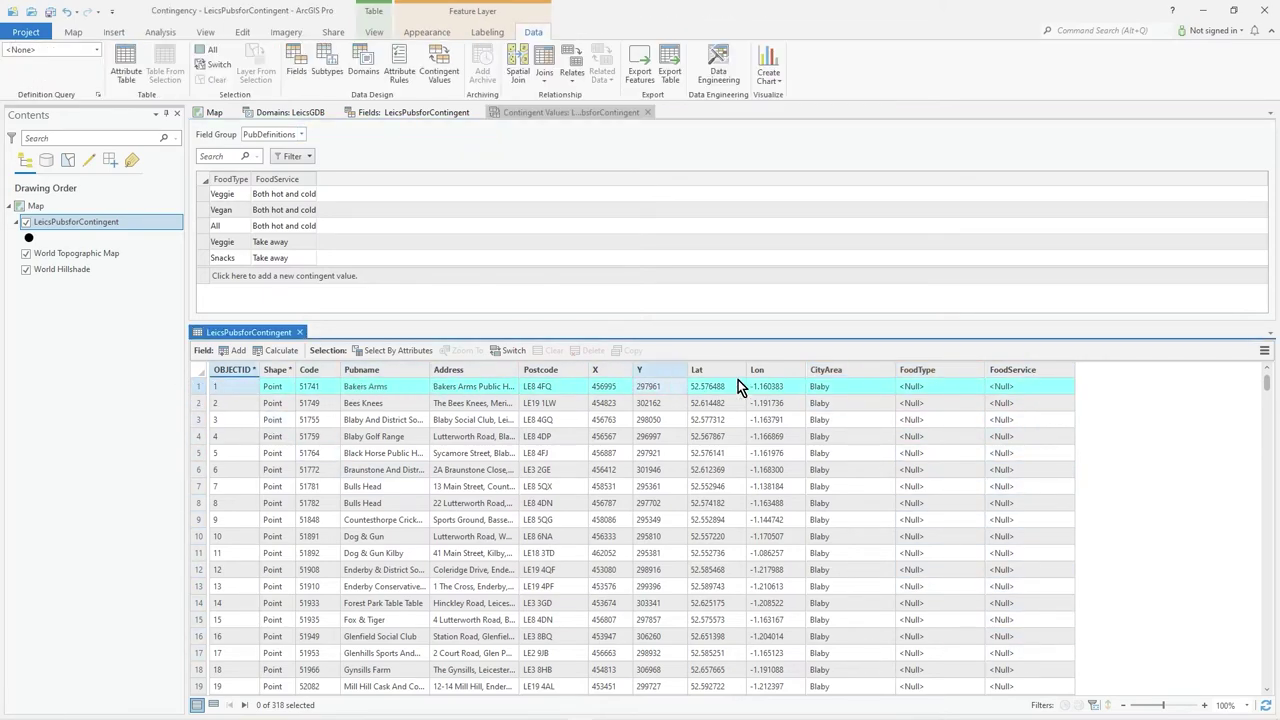
double_click(940, 386)
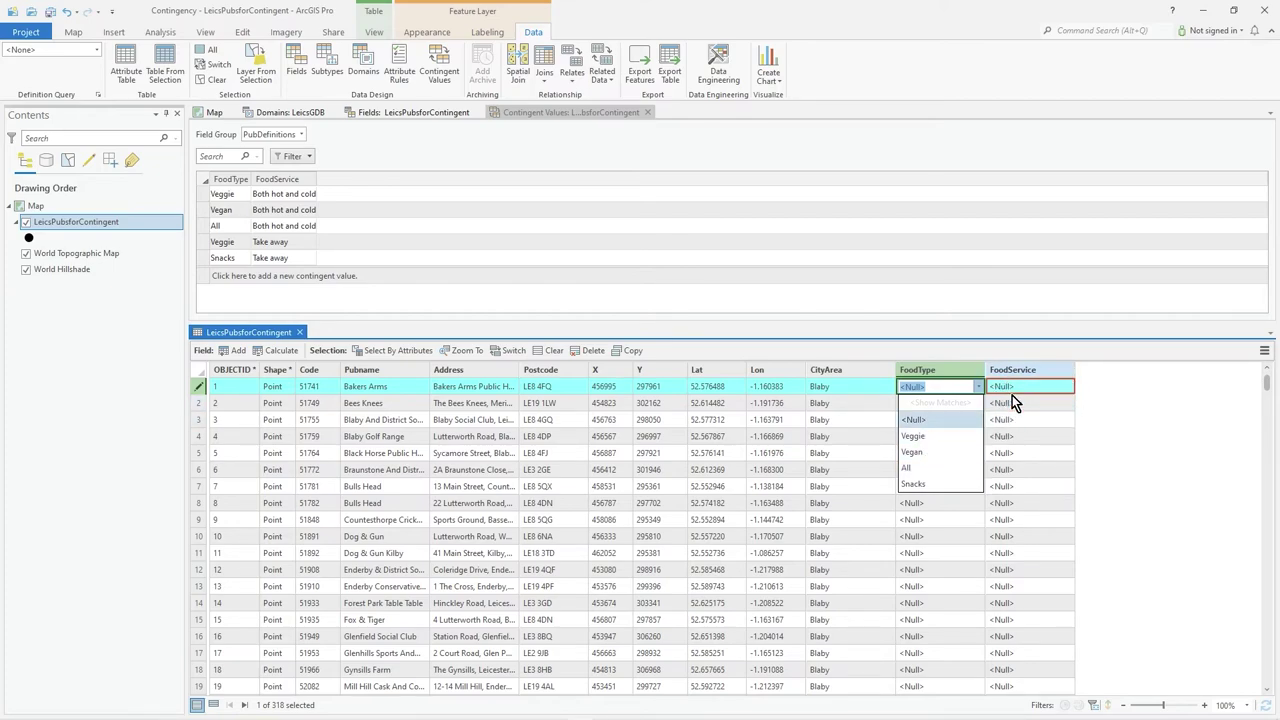
left_click(925, 485)
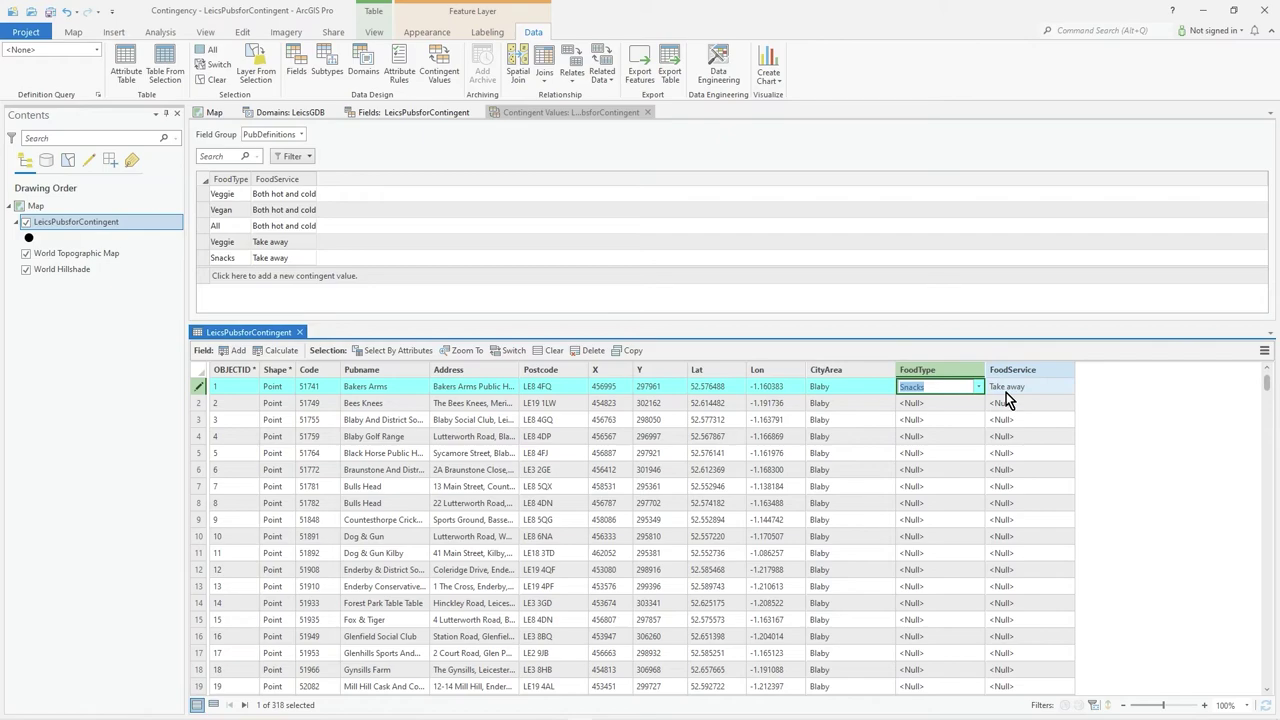
left_click(1061, 386)
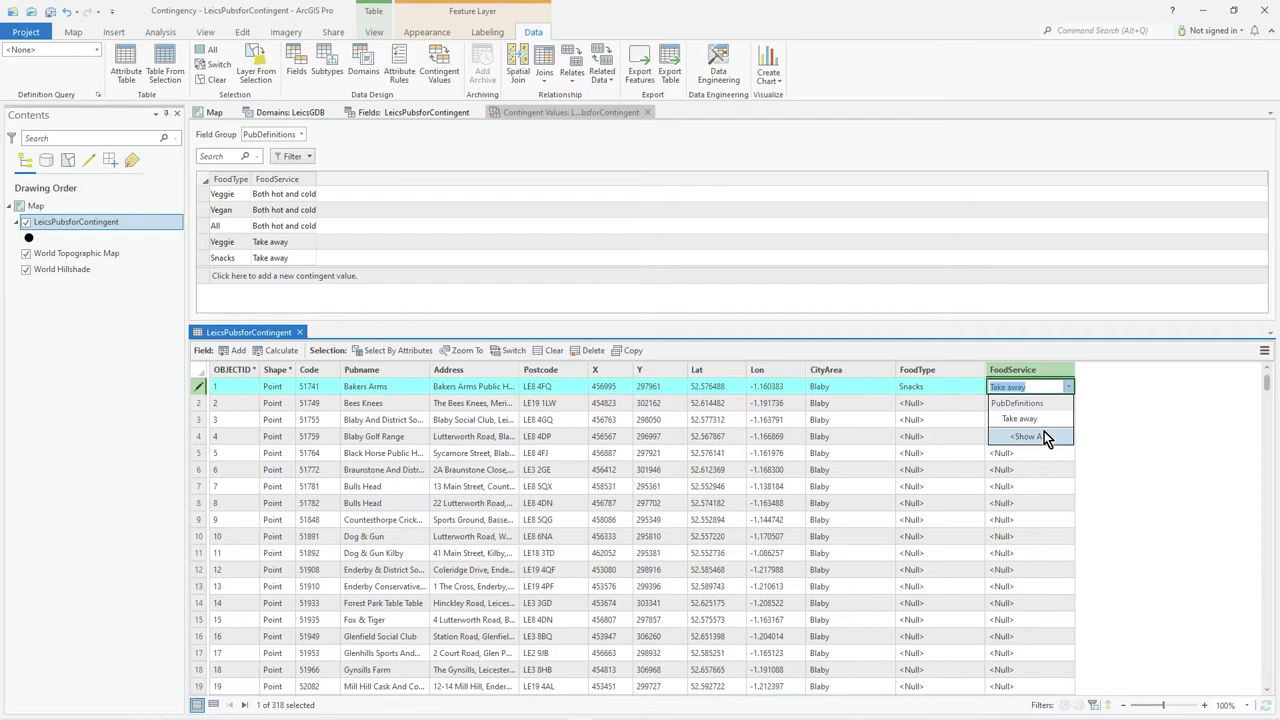
left_click(1045, 438)
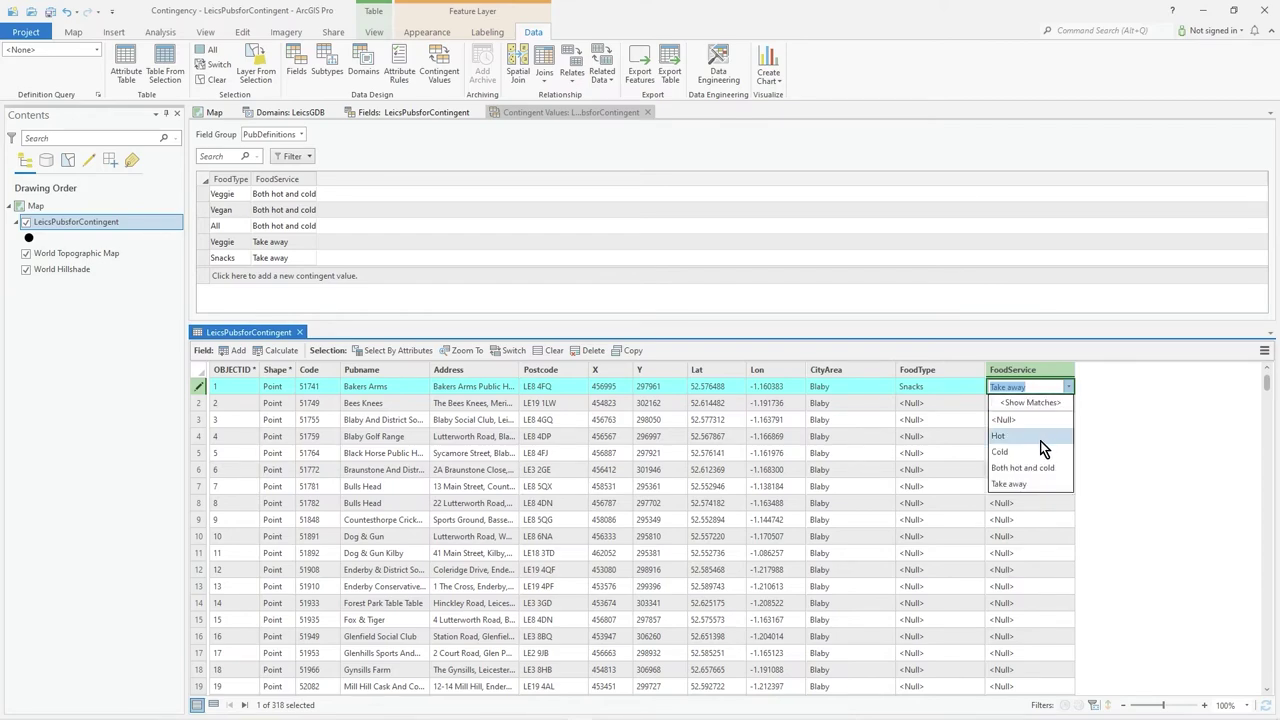
left_click(1017, 452)
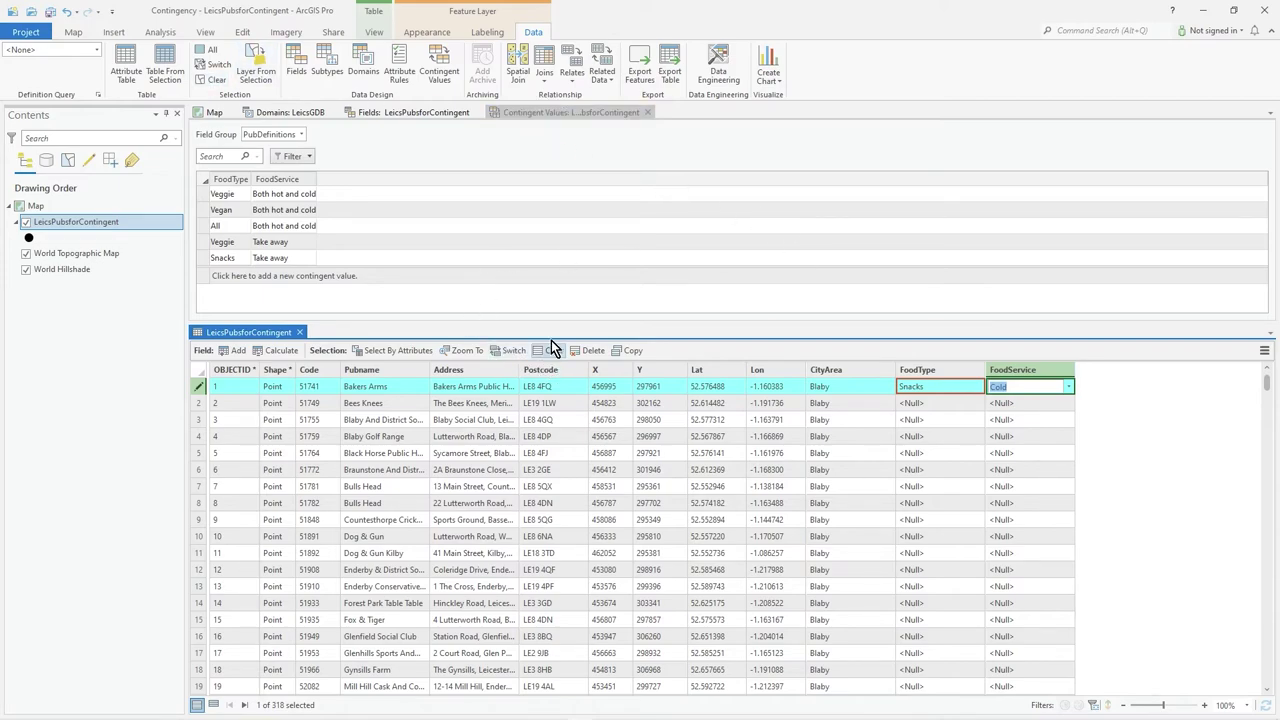
left_click(243, 32)
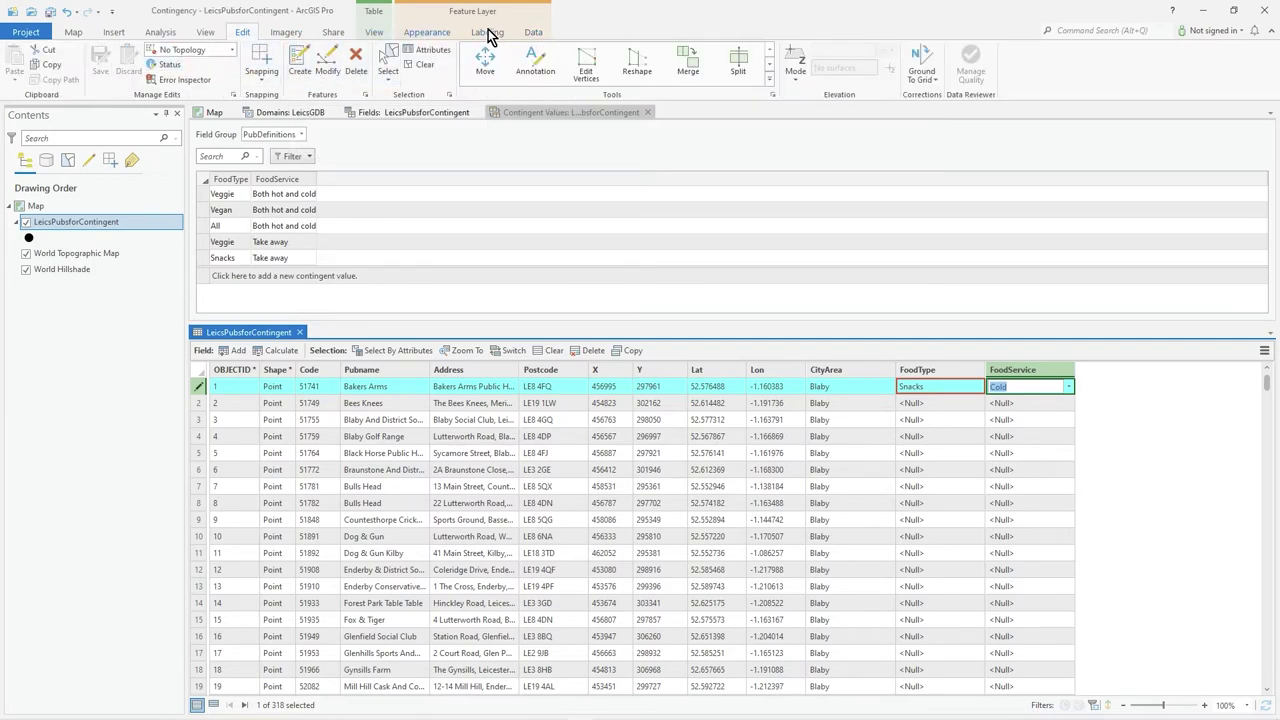
After the Snacks/Cold rejection, set Bakers Arms back to Snacks with Take away
left_click(531, 31)
left_click(955, 401)
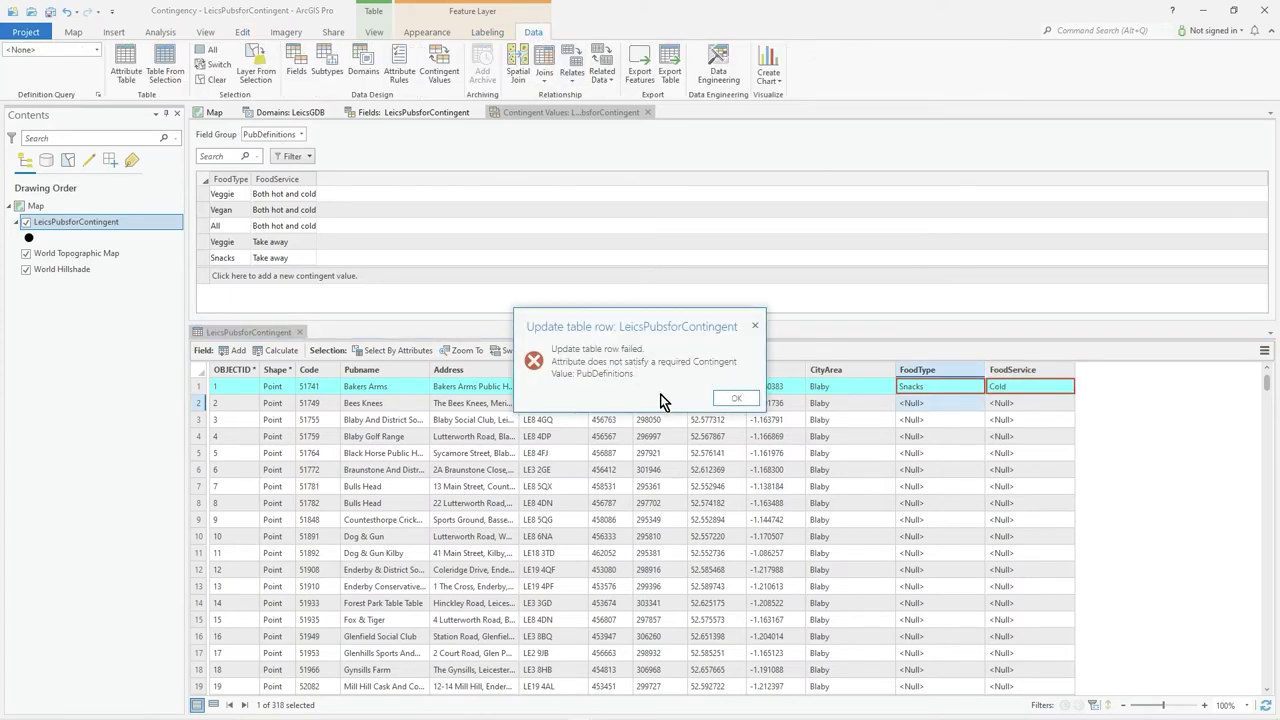
left_click(733, 399)
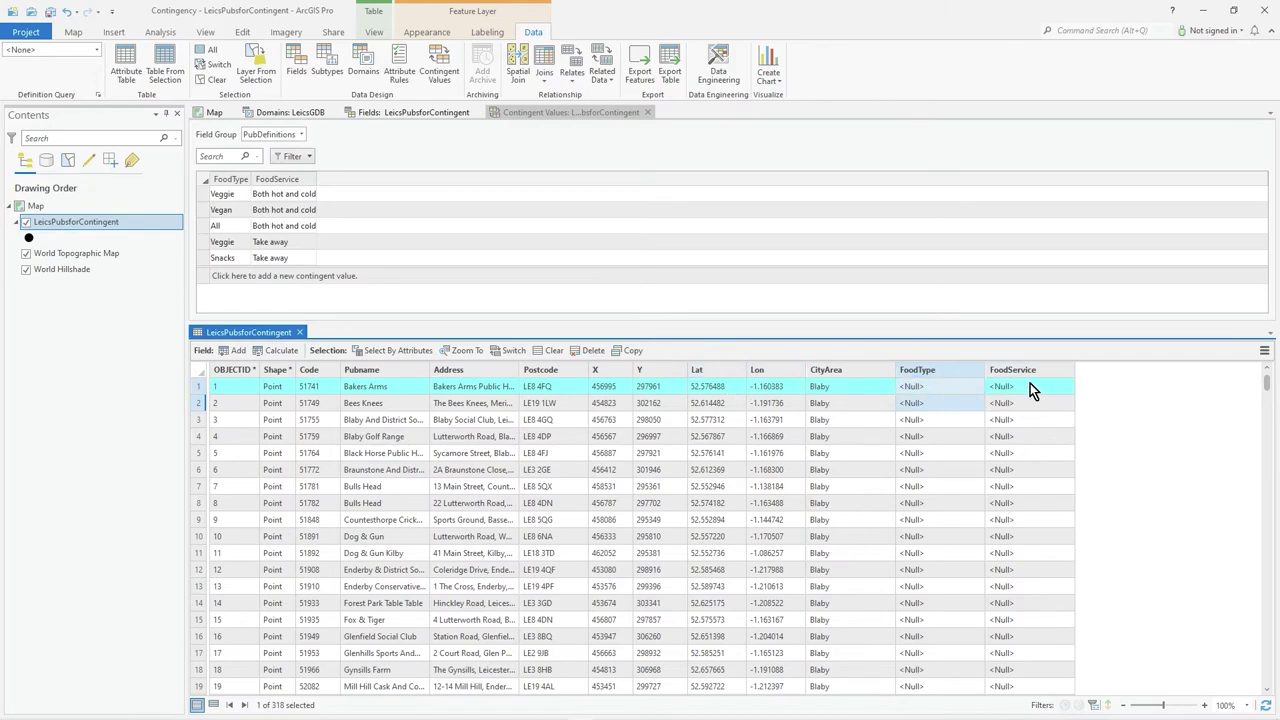
left_click(956, 388)
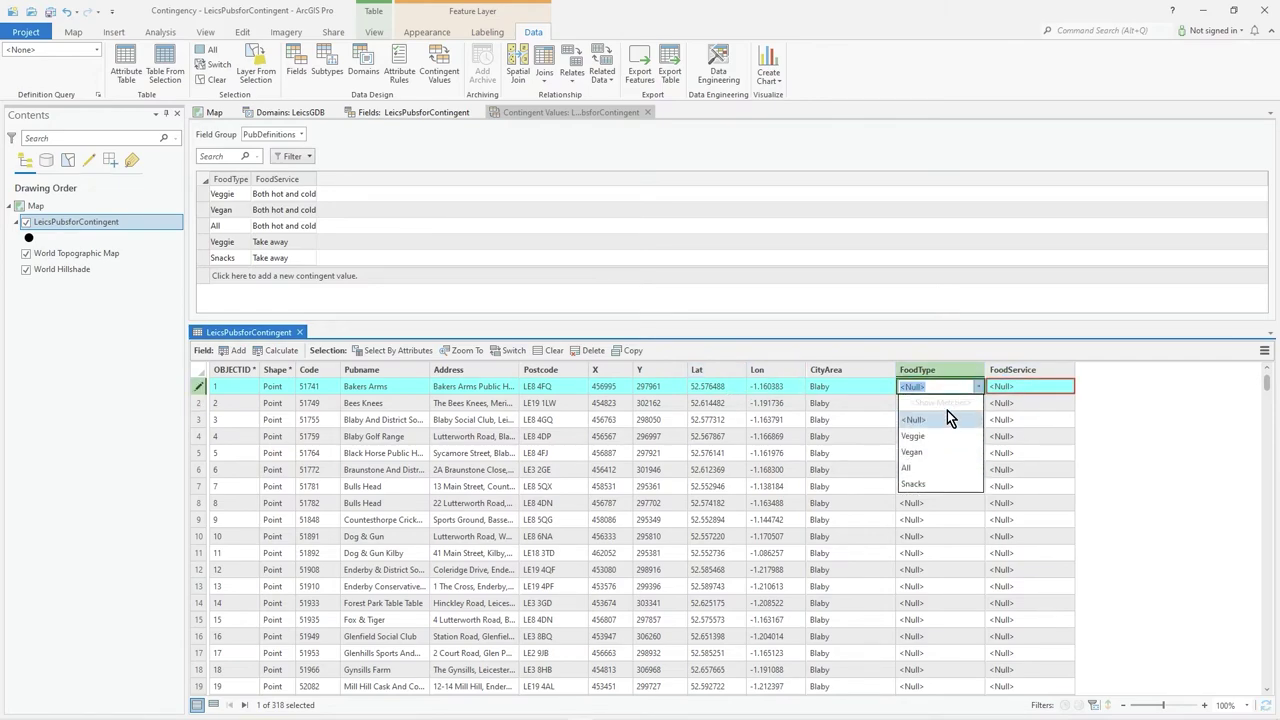
left_click(940, 484)
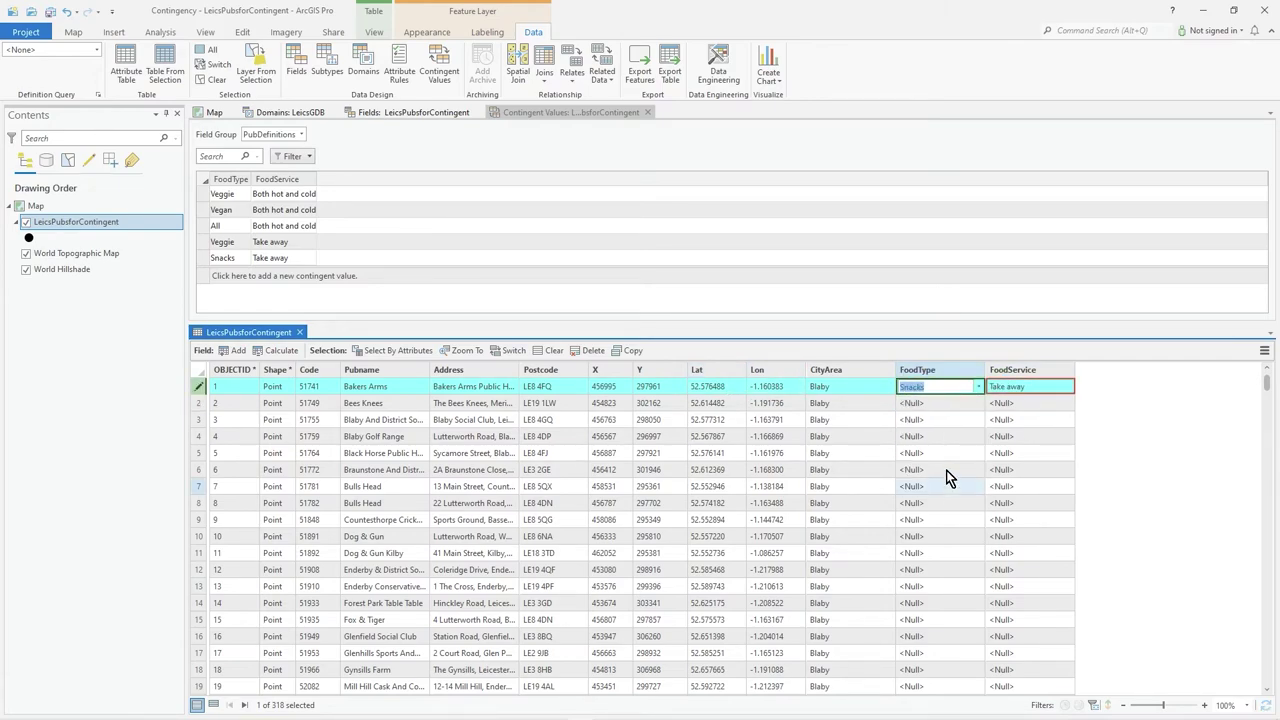
left_click(1033, 387)
left_click(1032, 387)
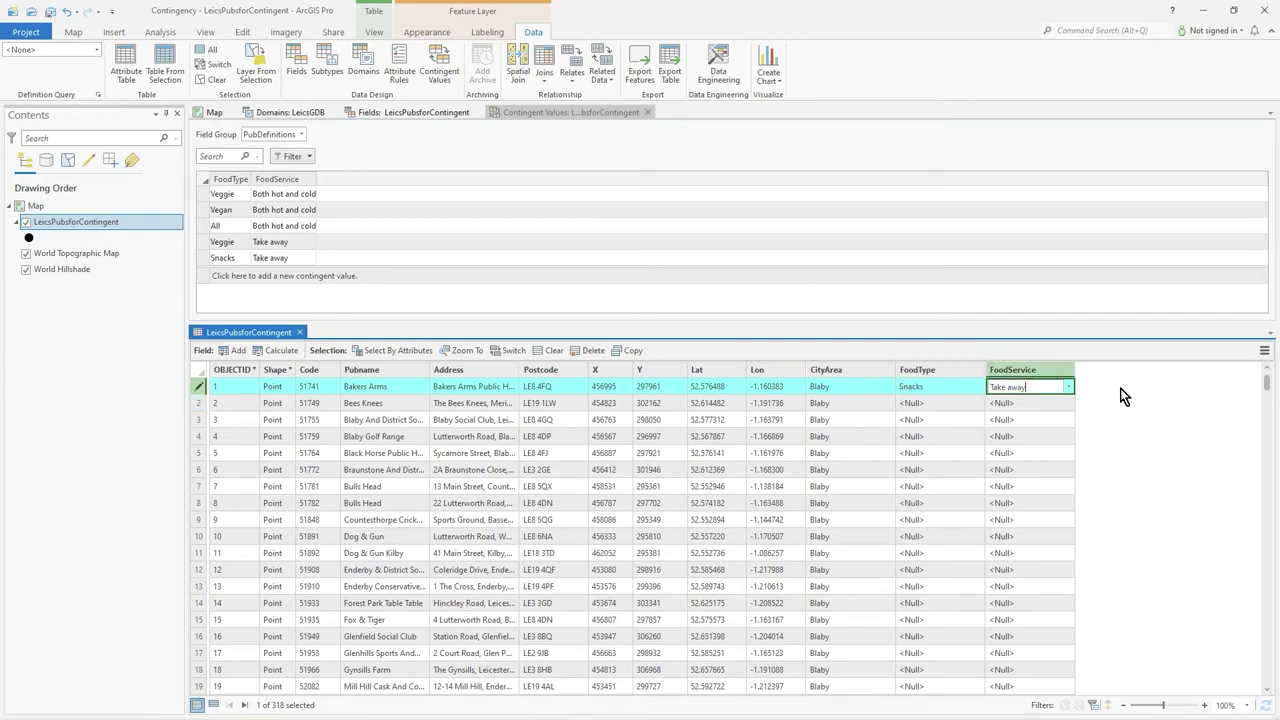
Set the Bees Knees record to Veggie with Both hot and cold
left_click(959, 403)
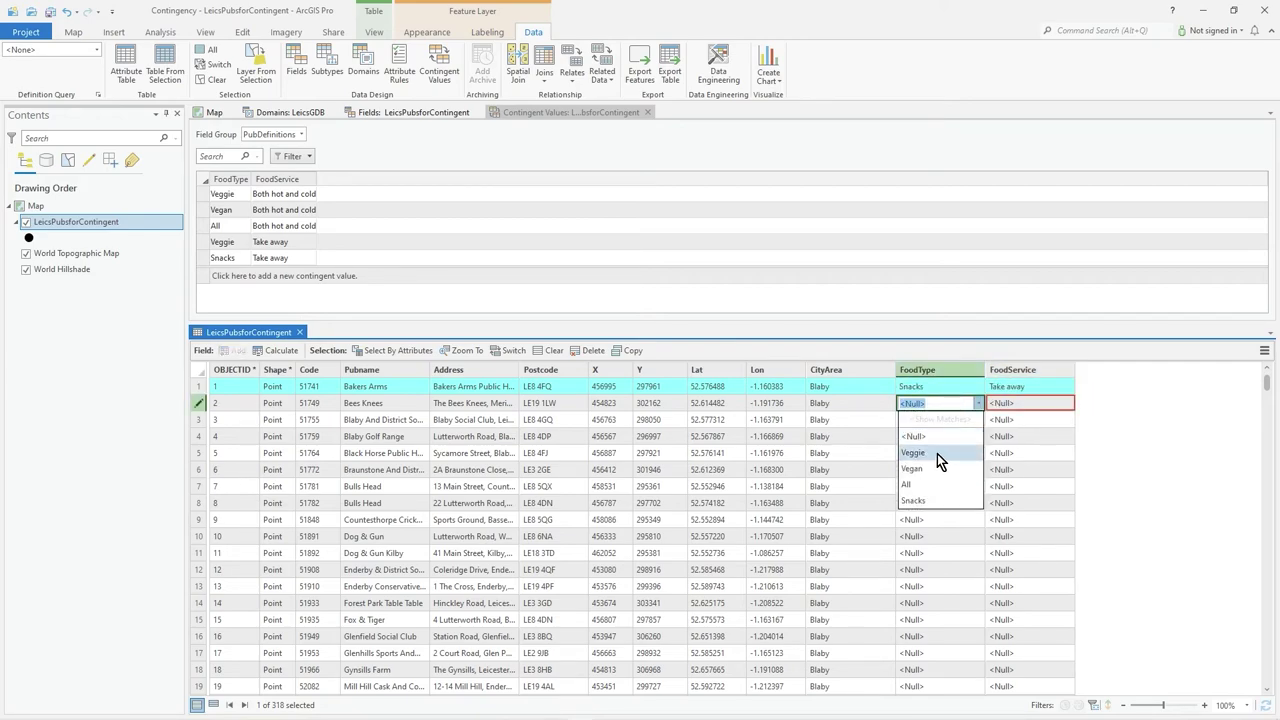
left_click(933, 453)
left_click(1054, 402)
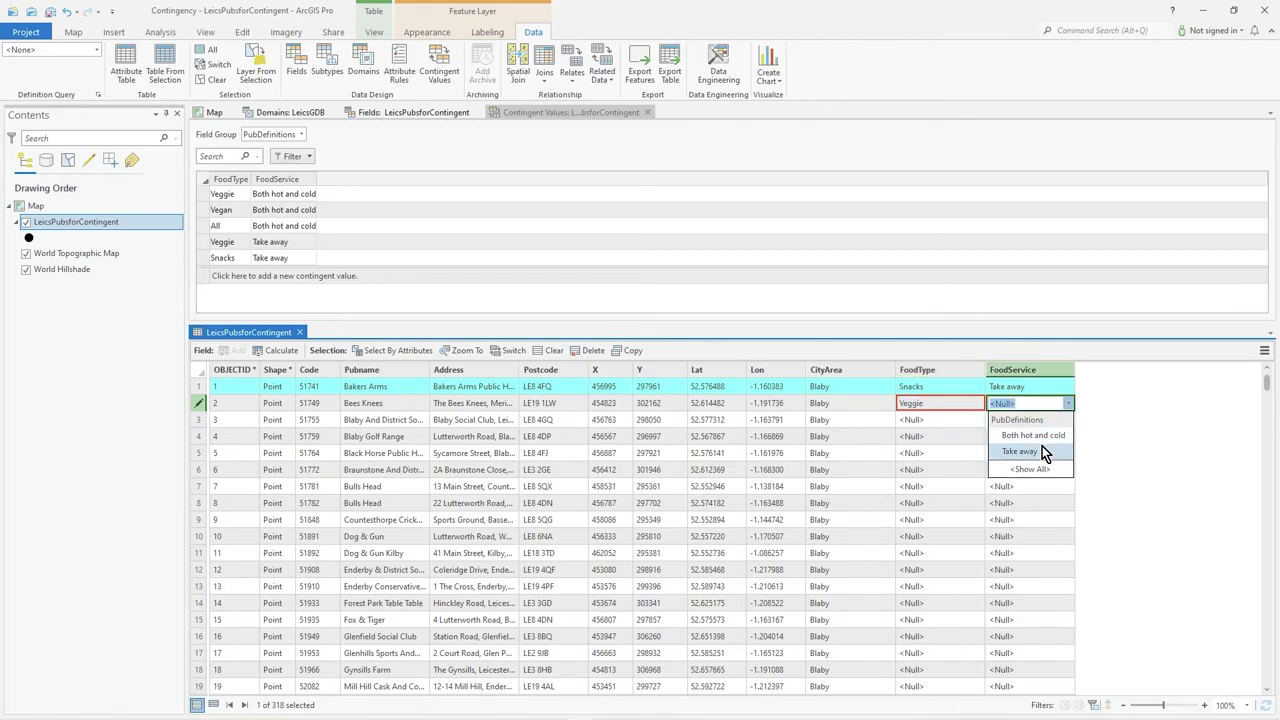
left_click(1042, 437)
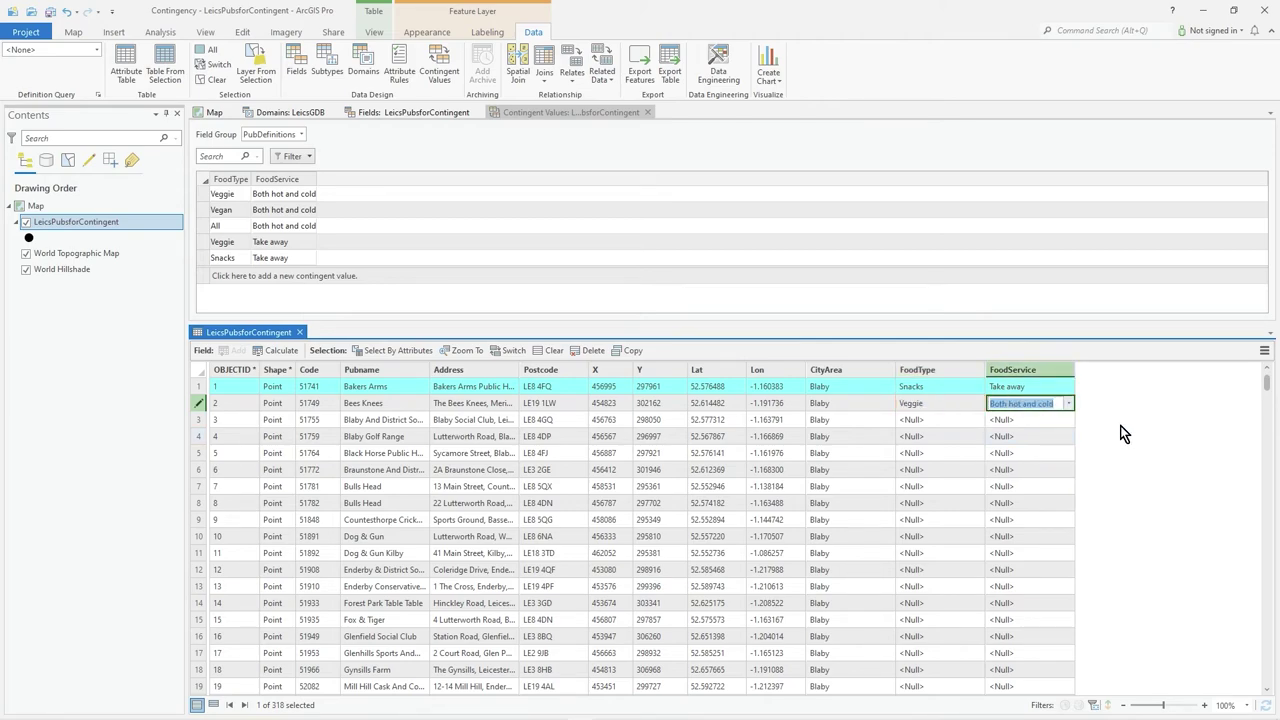
left_click(1045, 453)
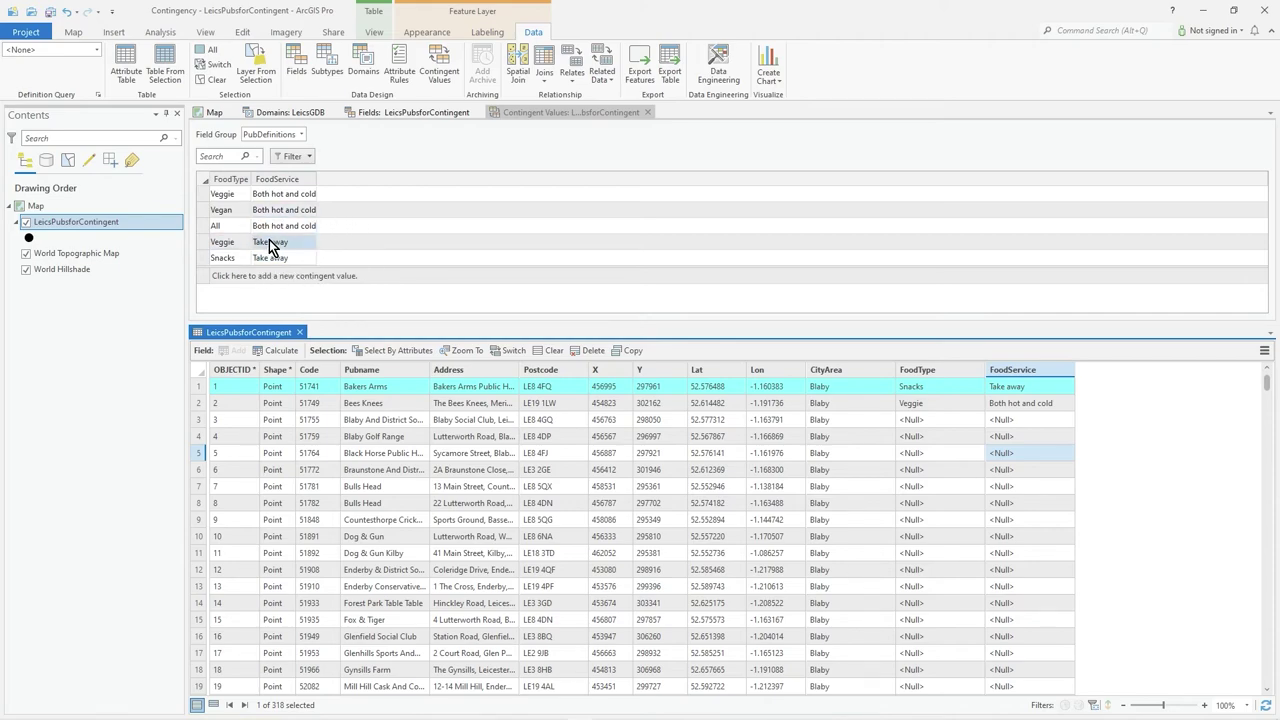
Save the attribute edits and enlarge the Contingent Values pane
left_click(236, 37)
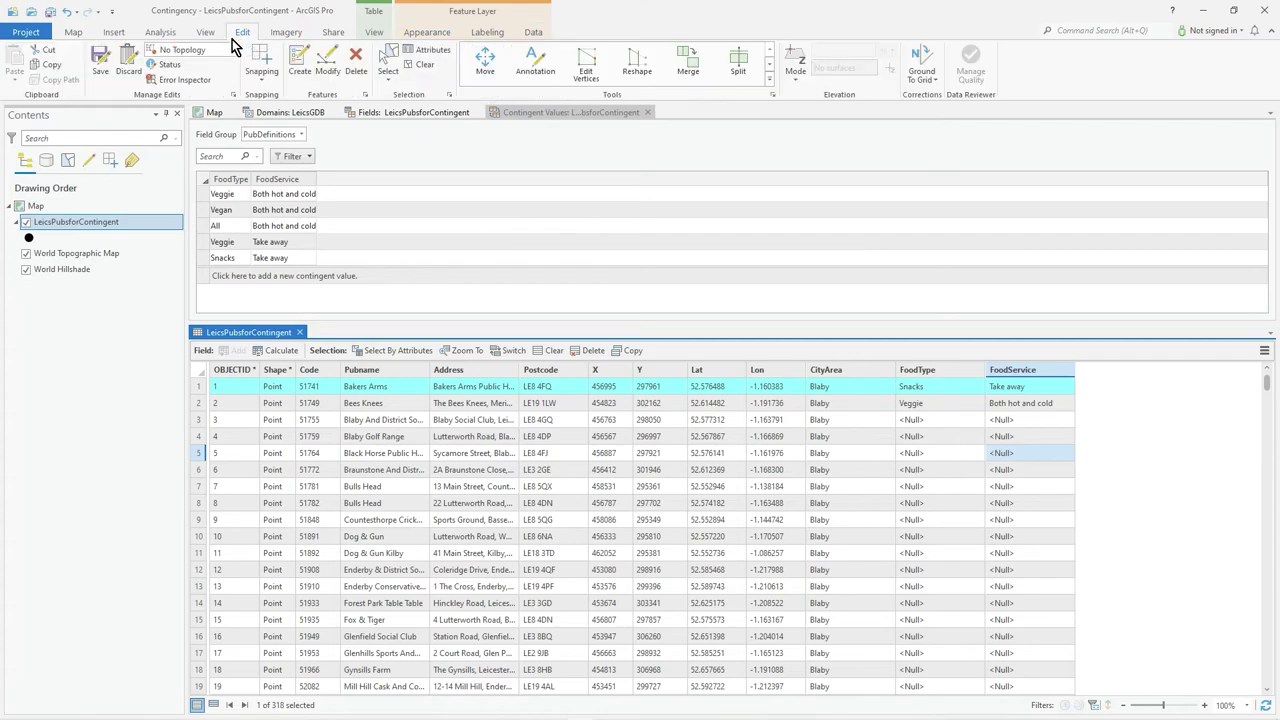
left_click(100, 60)
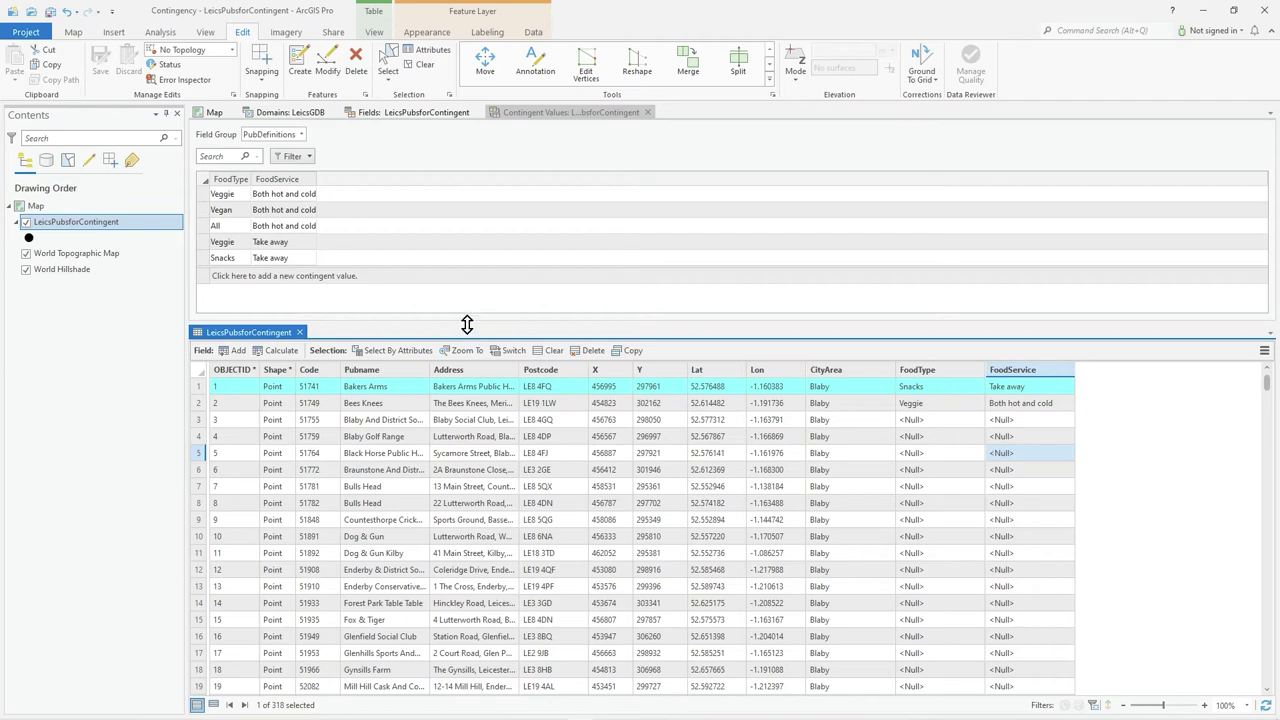
left_click_drag(470, 326, 477, 391)
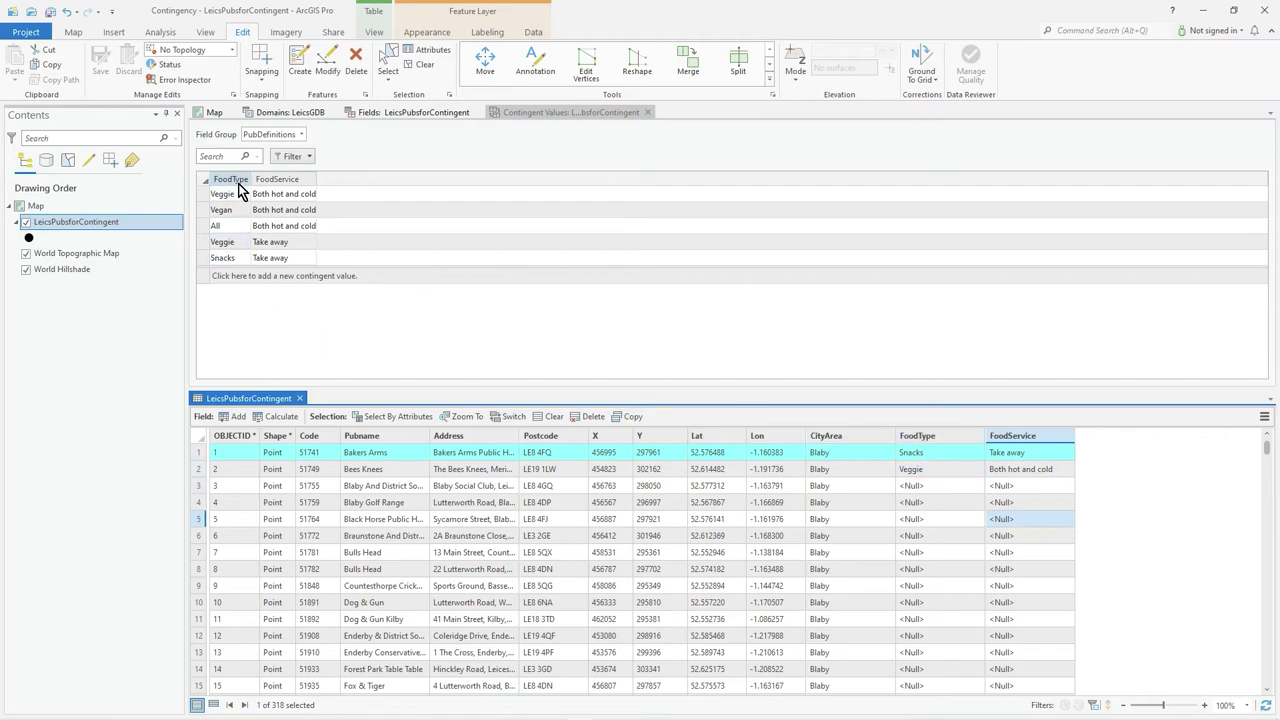
Add a Snacks/Cold contingent value rule and save it
left_click(232, 280)
left_click(239, 341)
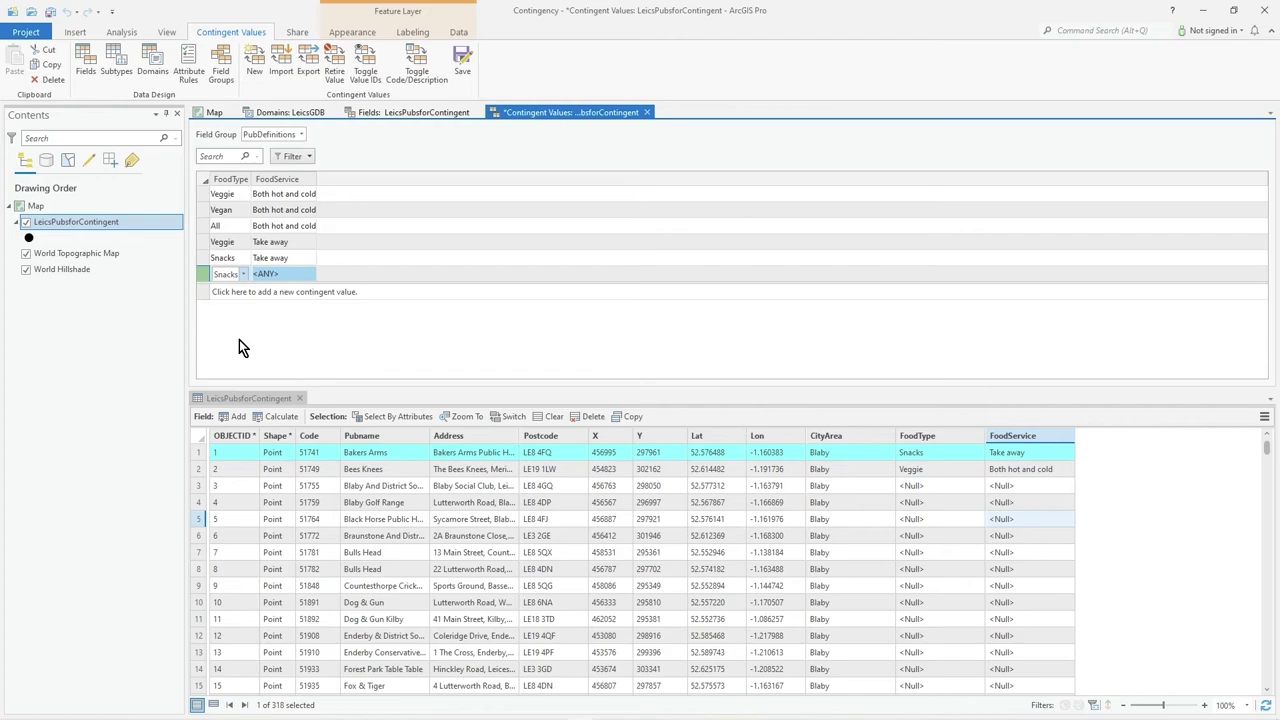
left_click(287, 276)
left_click(287, 276)
left_click(300, 328)
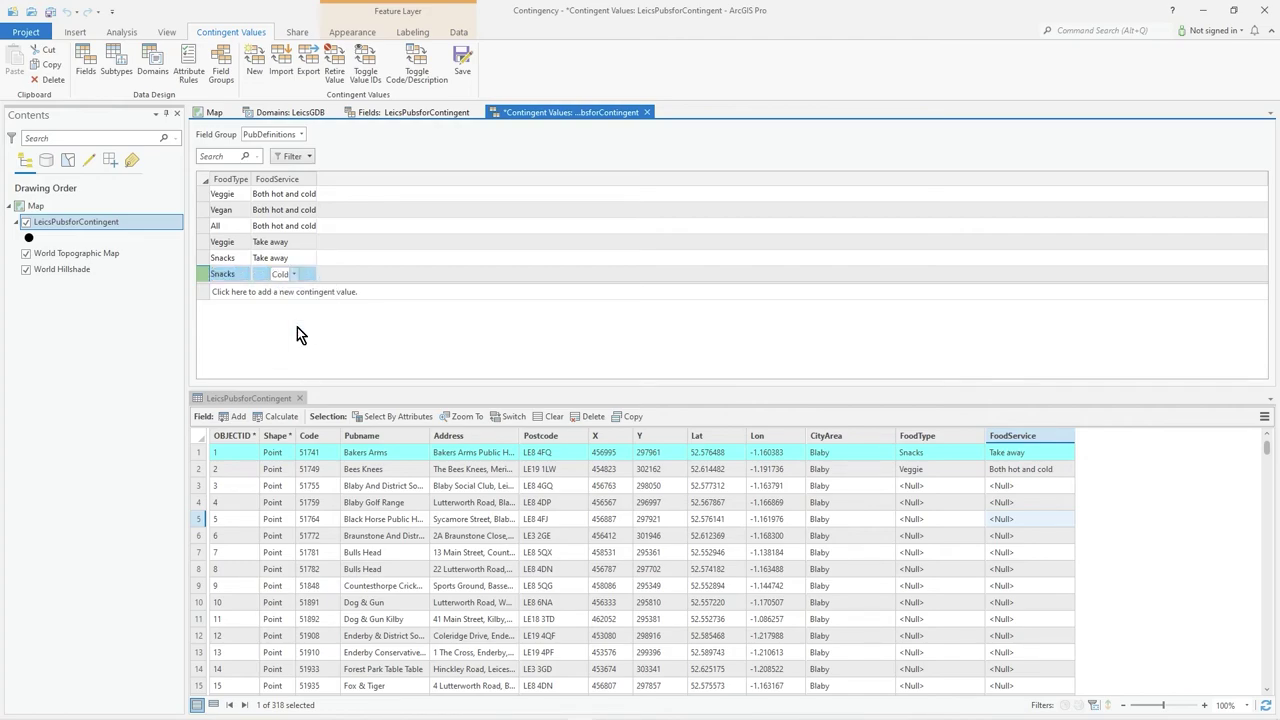
left_click(462, 62)
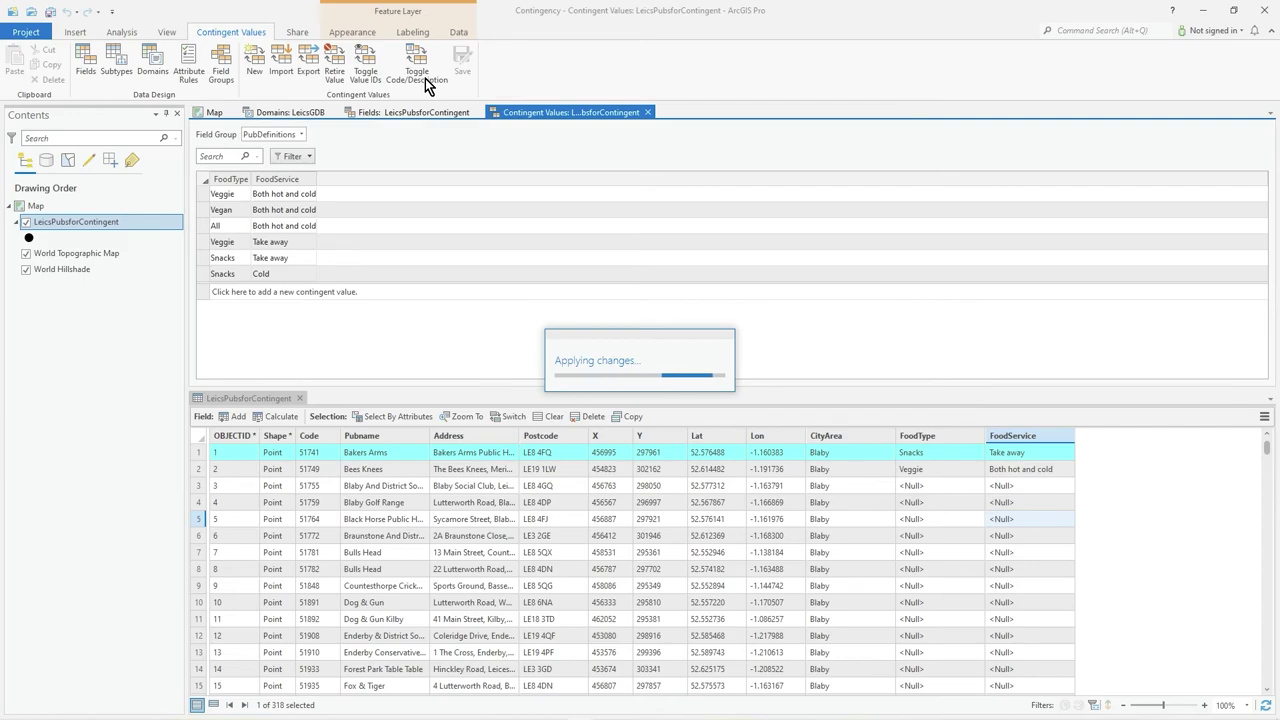
Set row 3 to FoodType Snacks and FoodService Take away
left_click(957, 491)
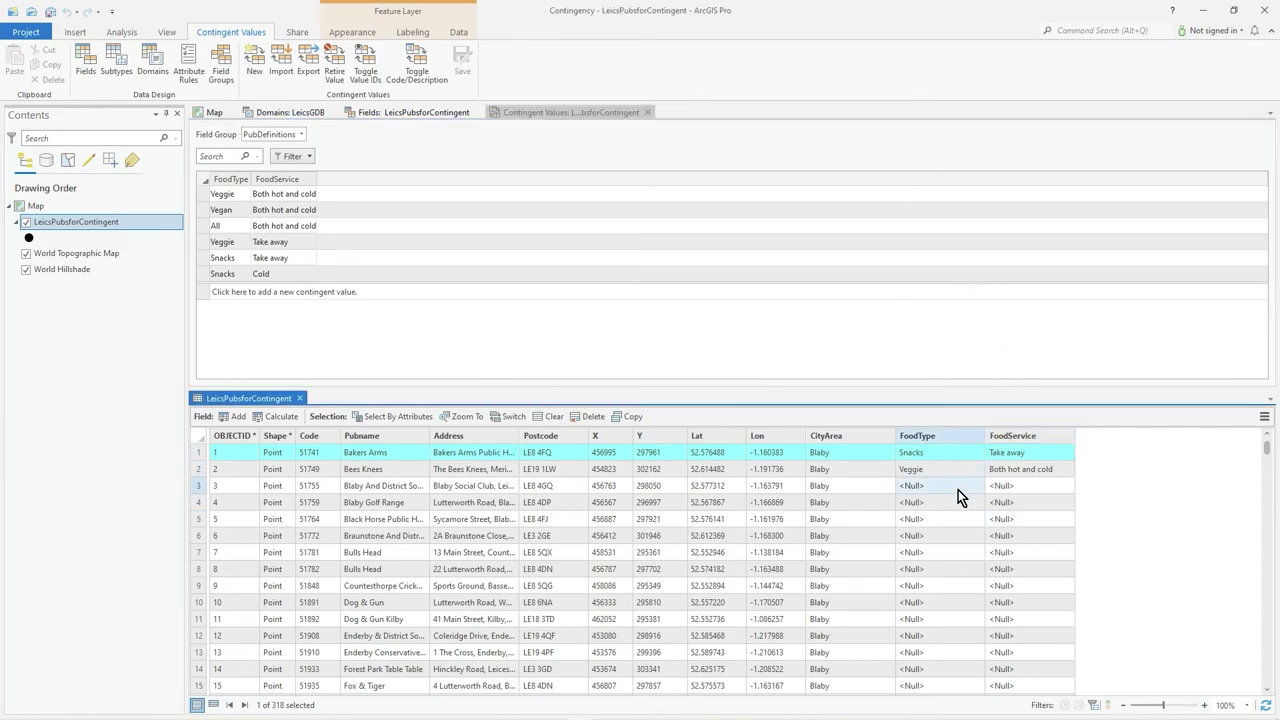
left_click(958, 490)
left_click(920, 582)
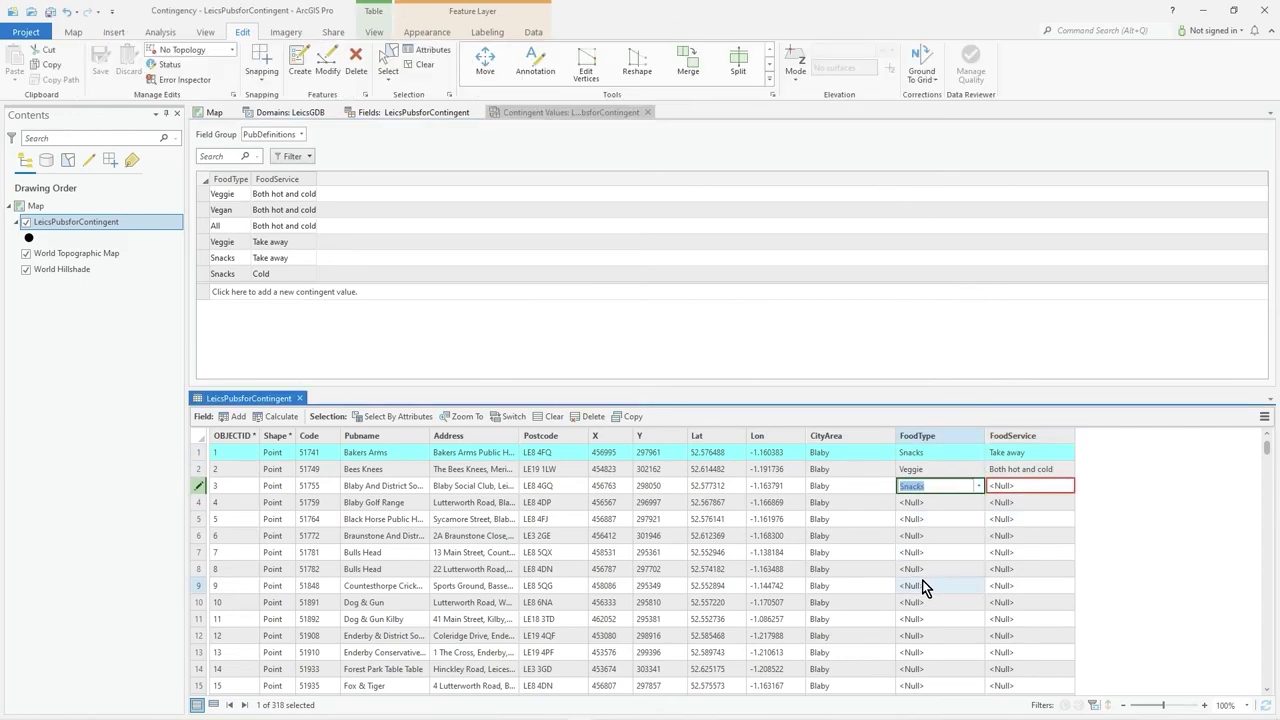
left_click(1036, 495)
left_click(1042, 498)
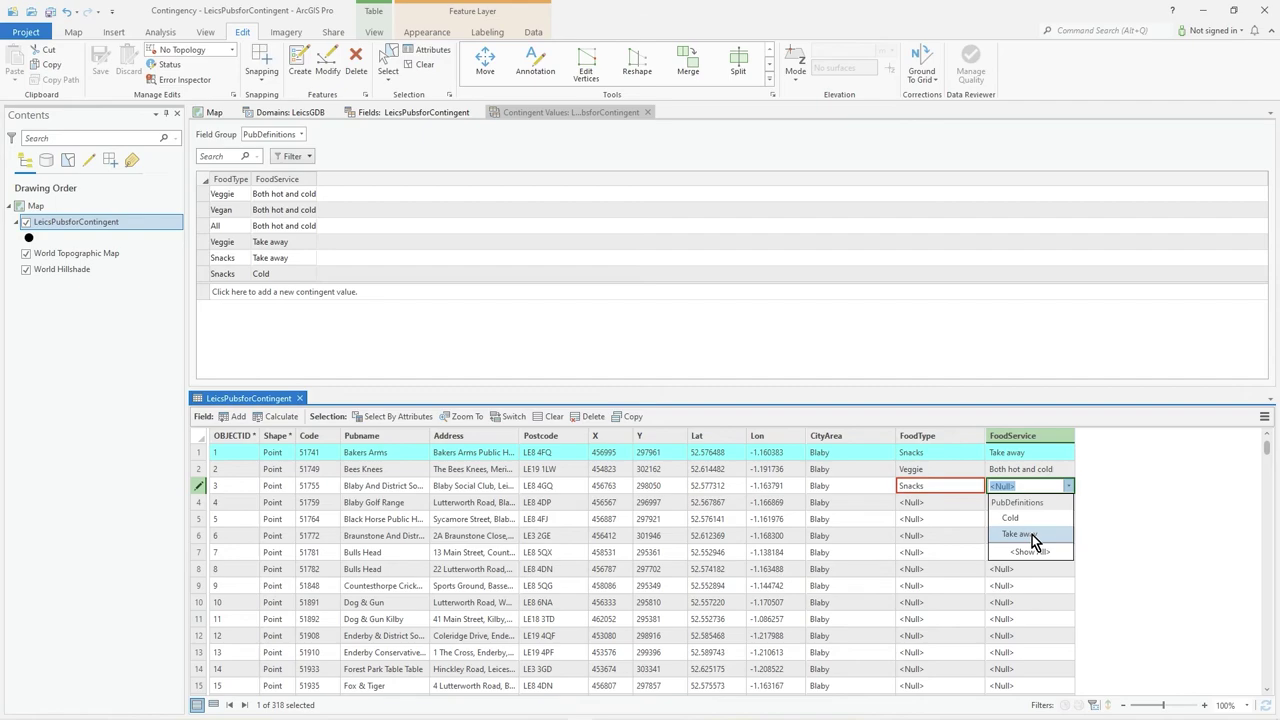
left_click(1031, 535)
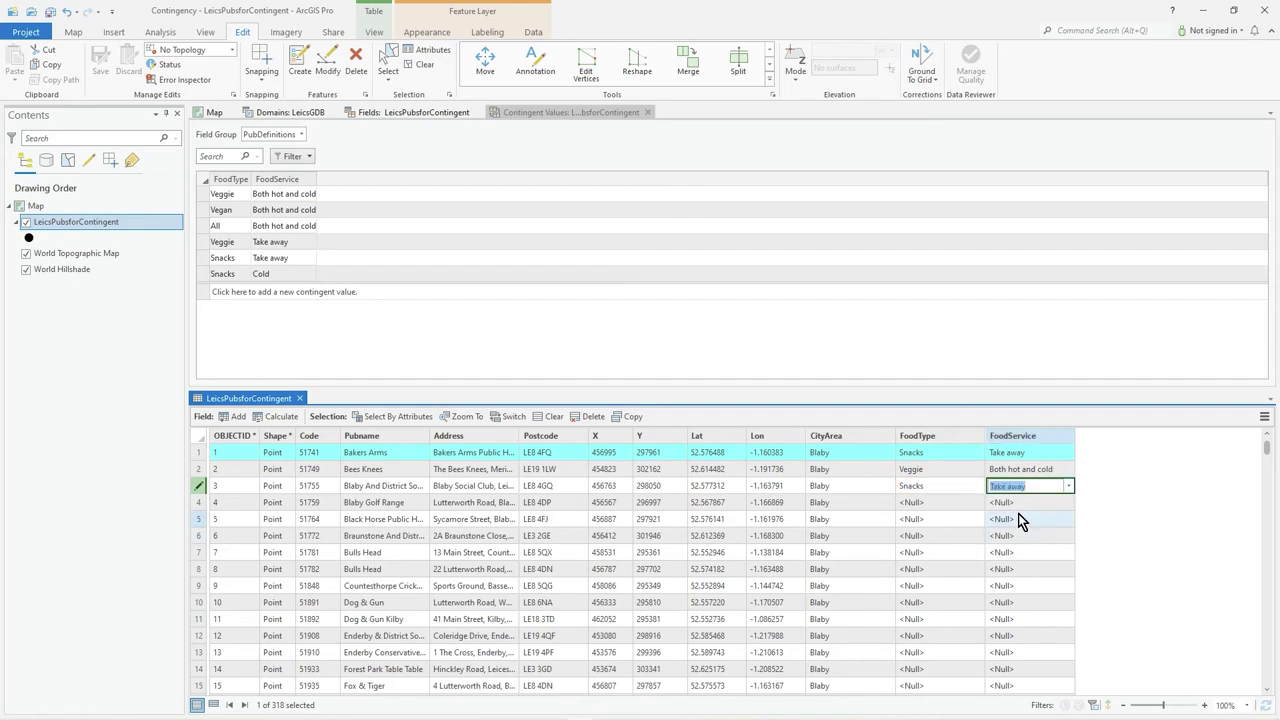
Set row 4 to FoodService Take away and FoodType Snacks
left_click(1026, 506)
left_click(1025, 504)
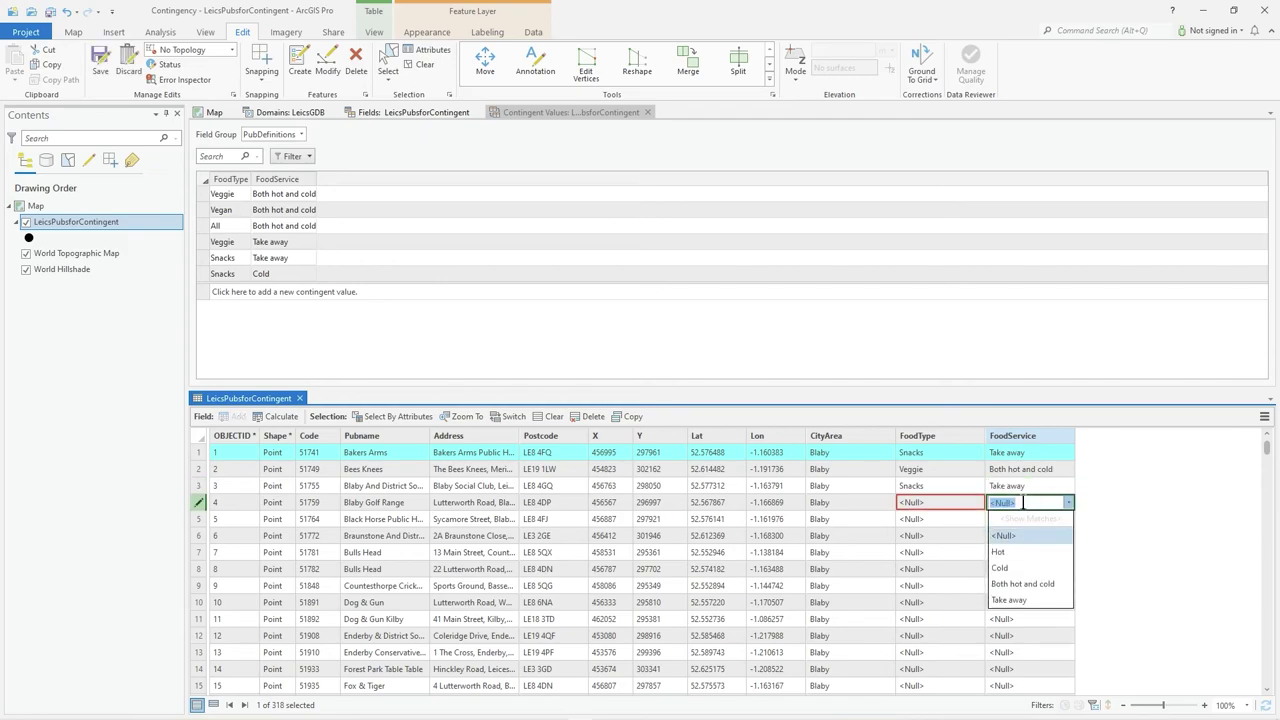
left_click(1022, 597)
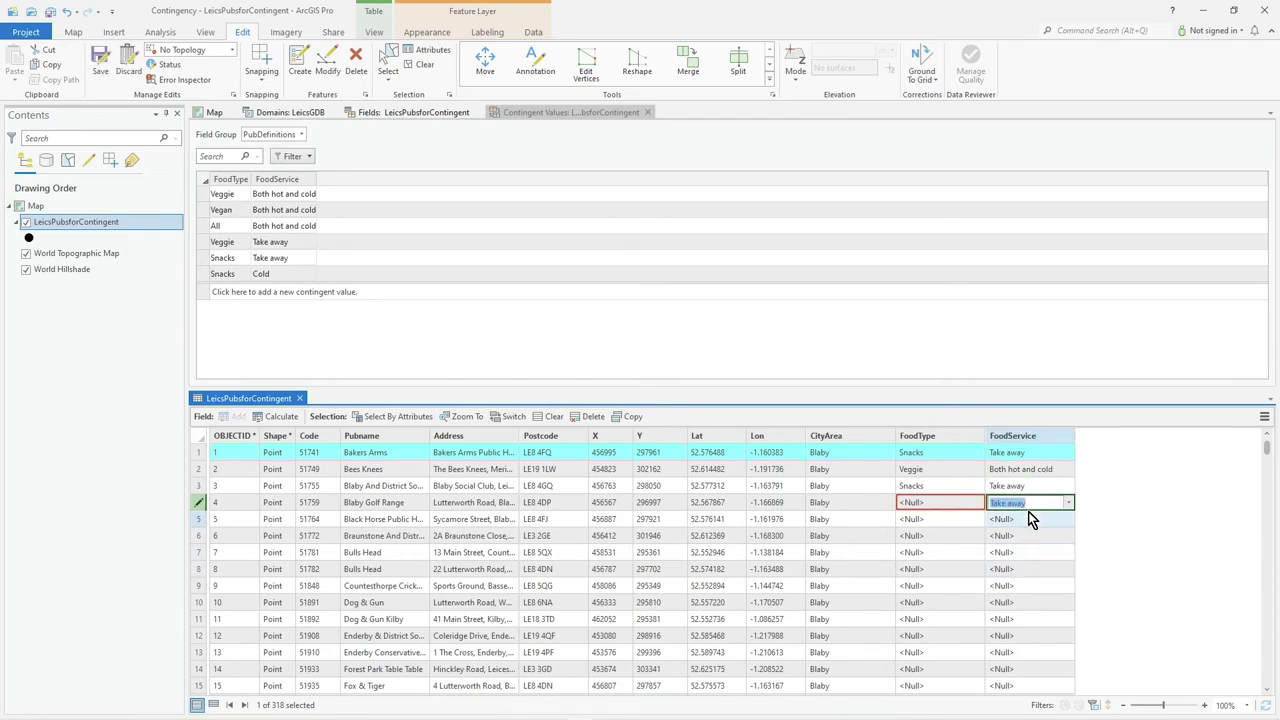
left_click(932, 503)
left_click(932, 503)
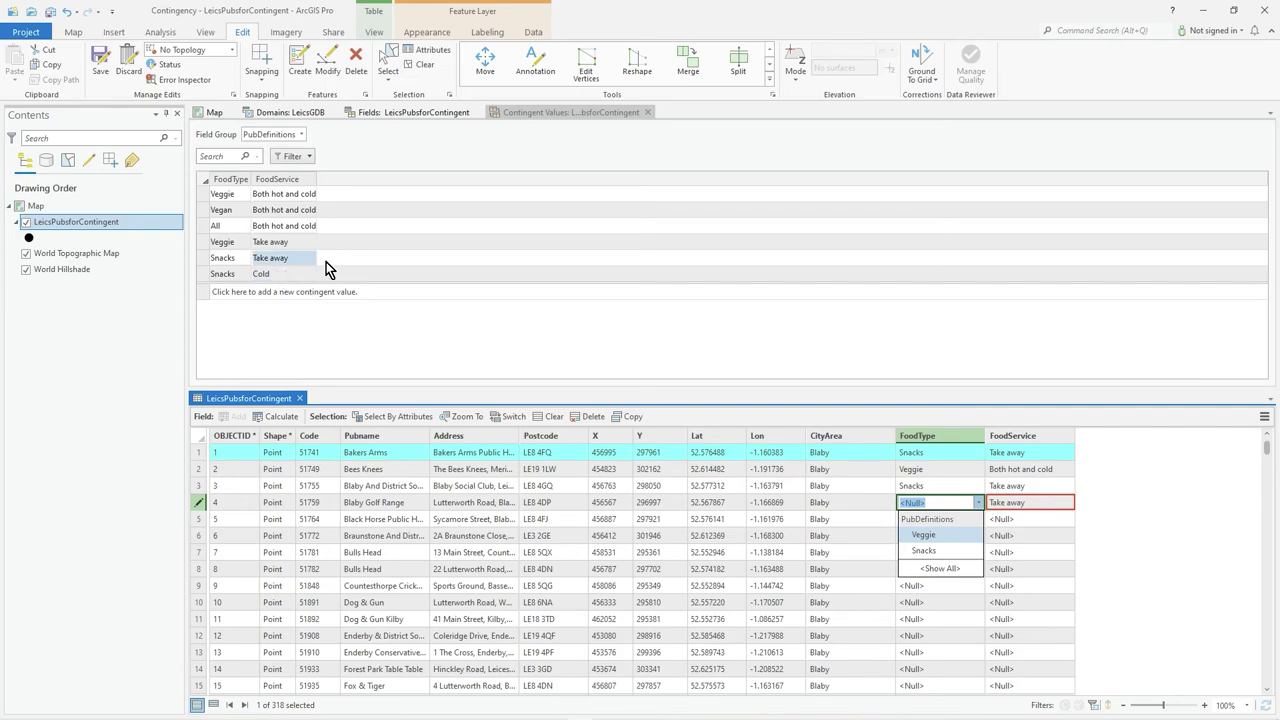
left_click(1010, 505)
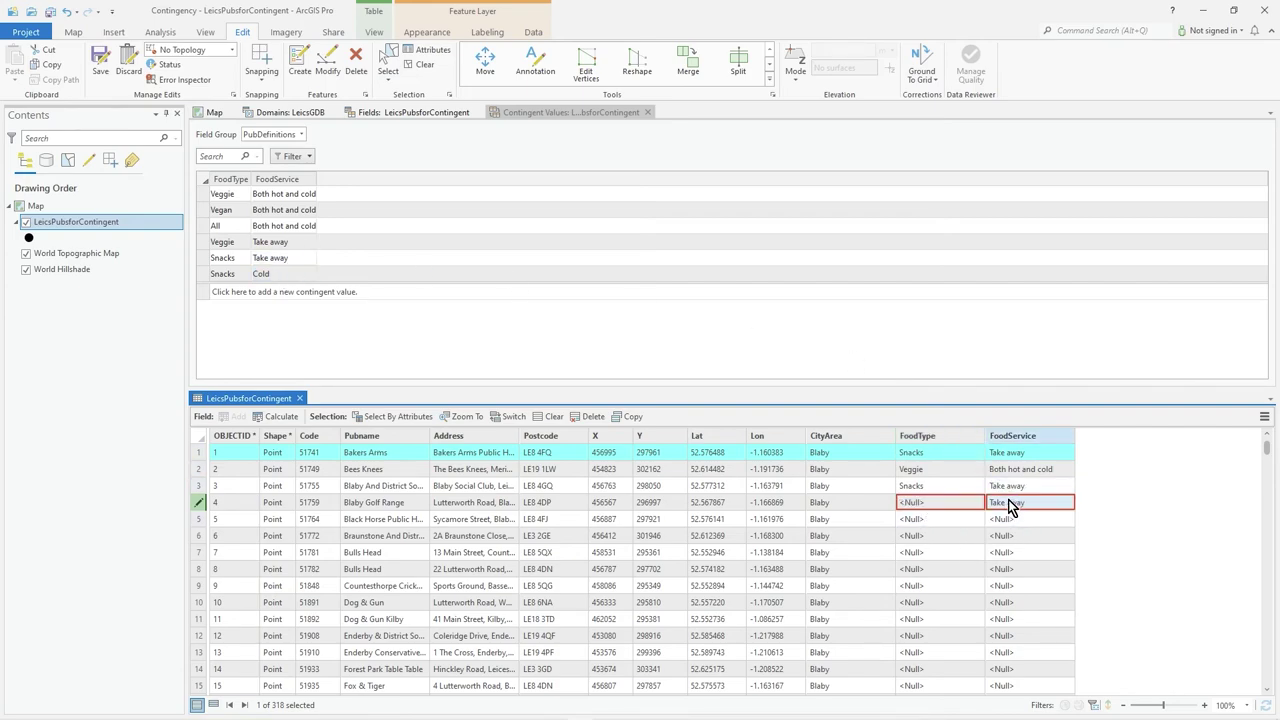
left_click(1066, 502)
left_click(940, 502)
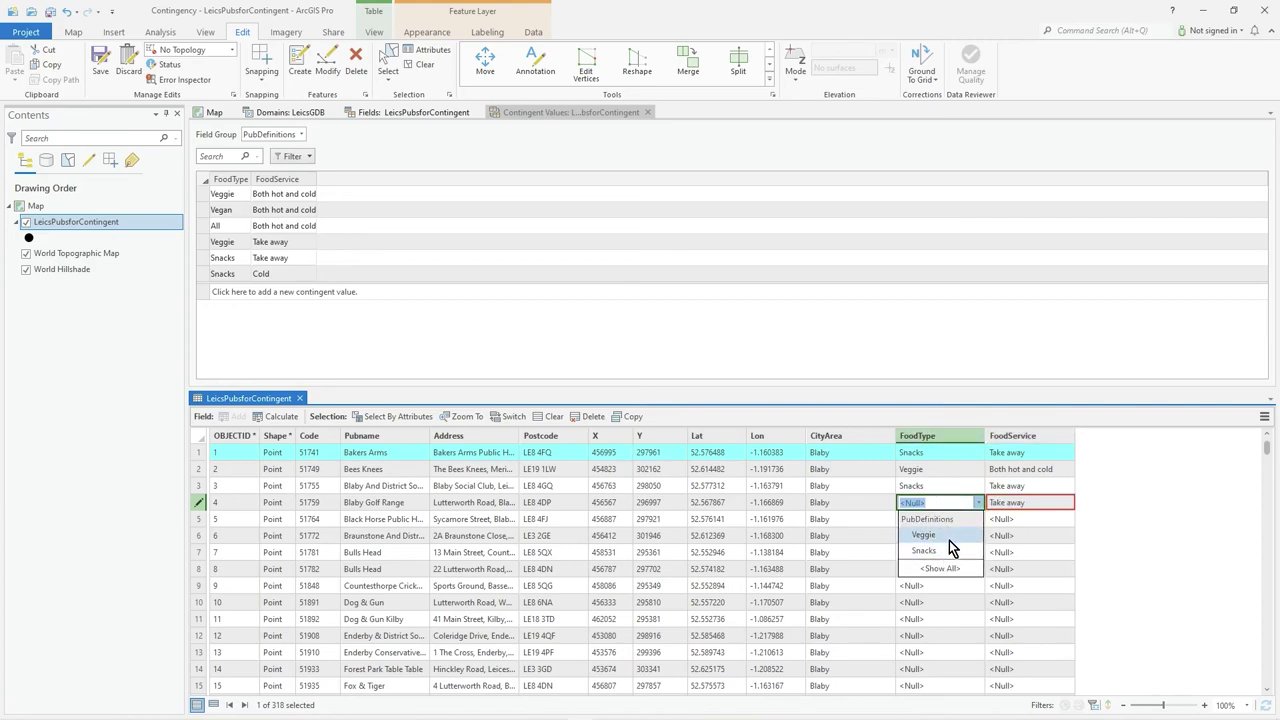
left_click(923, 551)
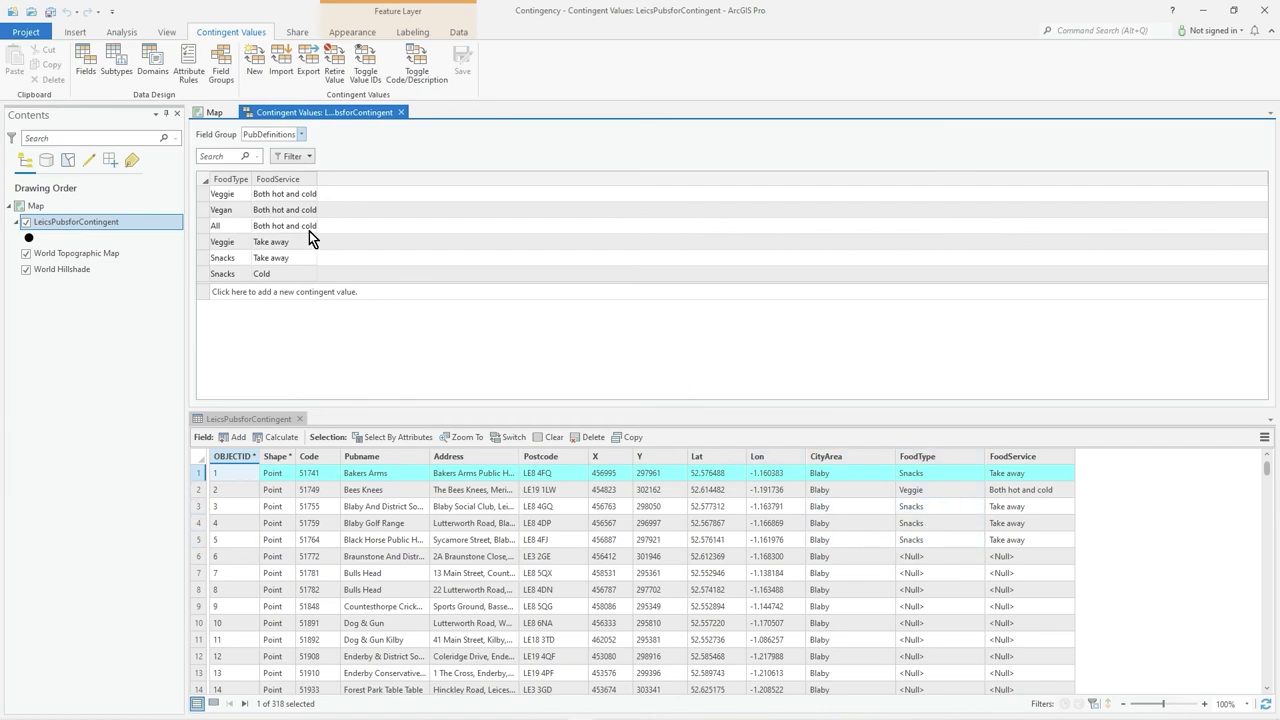
Change row 3's FoodService from Take away to Cold and save the attribute edits
left_click(933, 506)
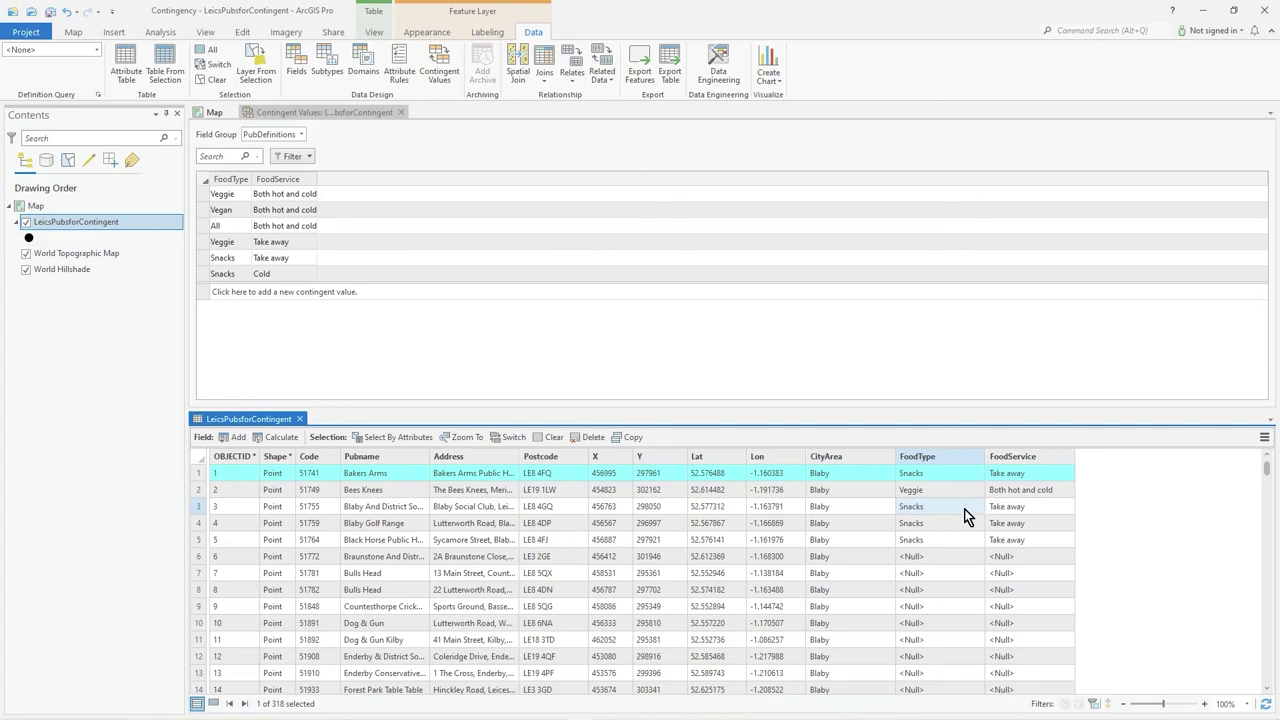
left_click(1027, 506)
left_click(1028, 538)
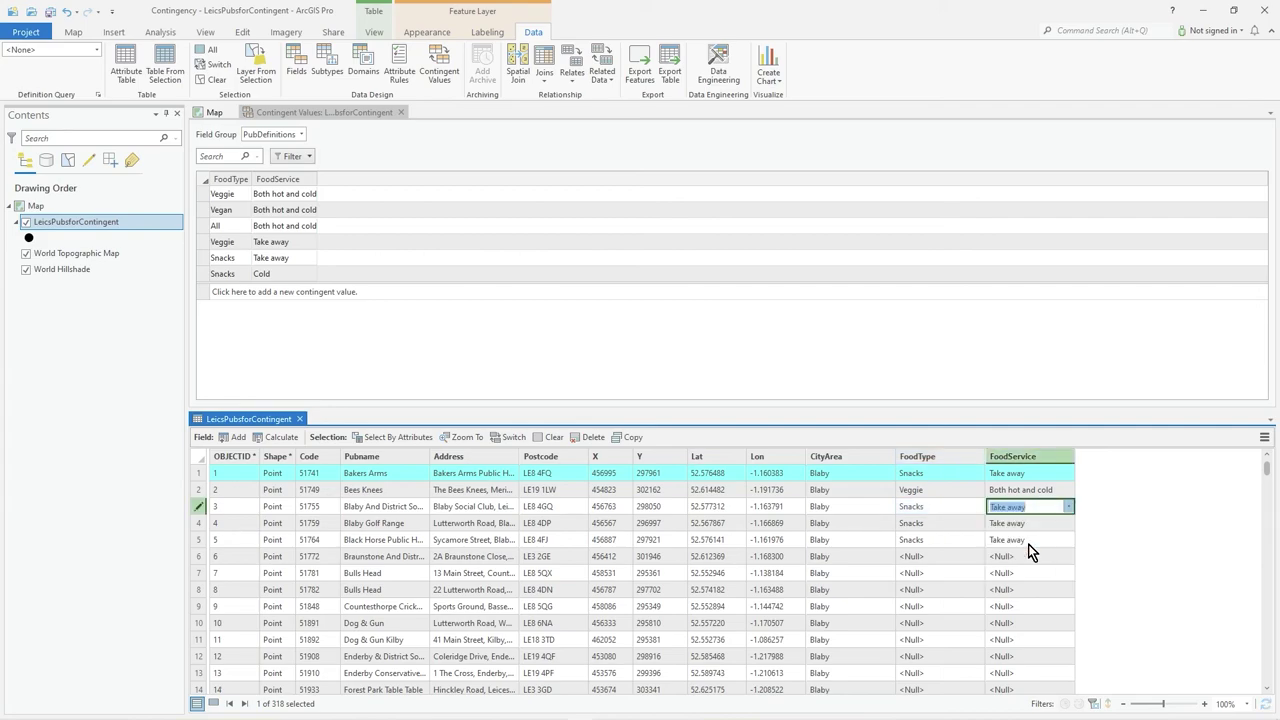
left_click(1005, 523)
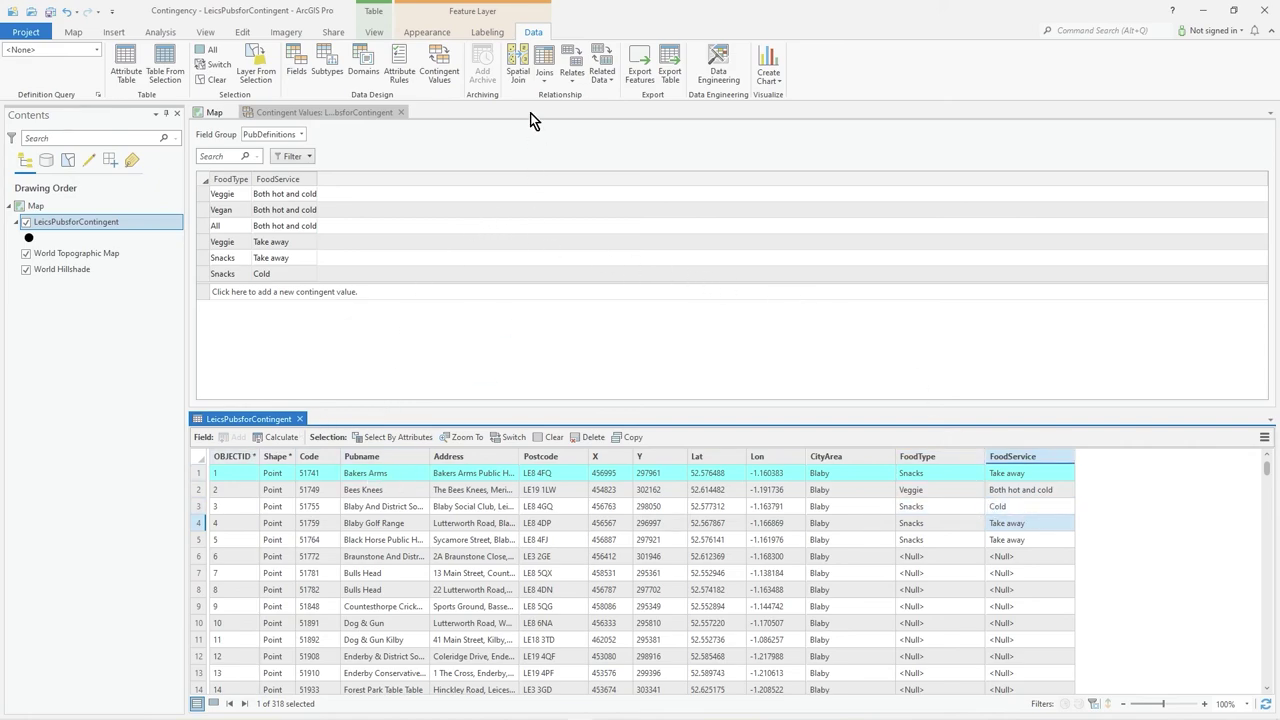
left_click(242, 32)
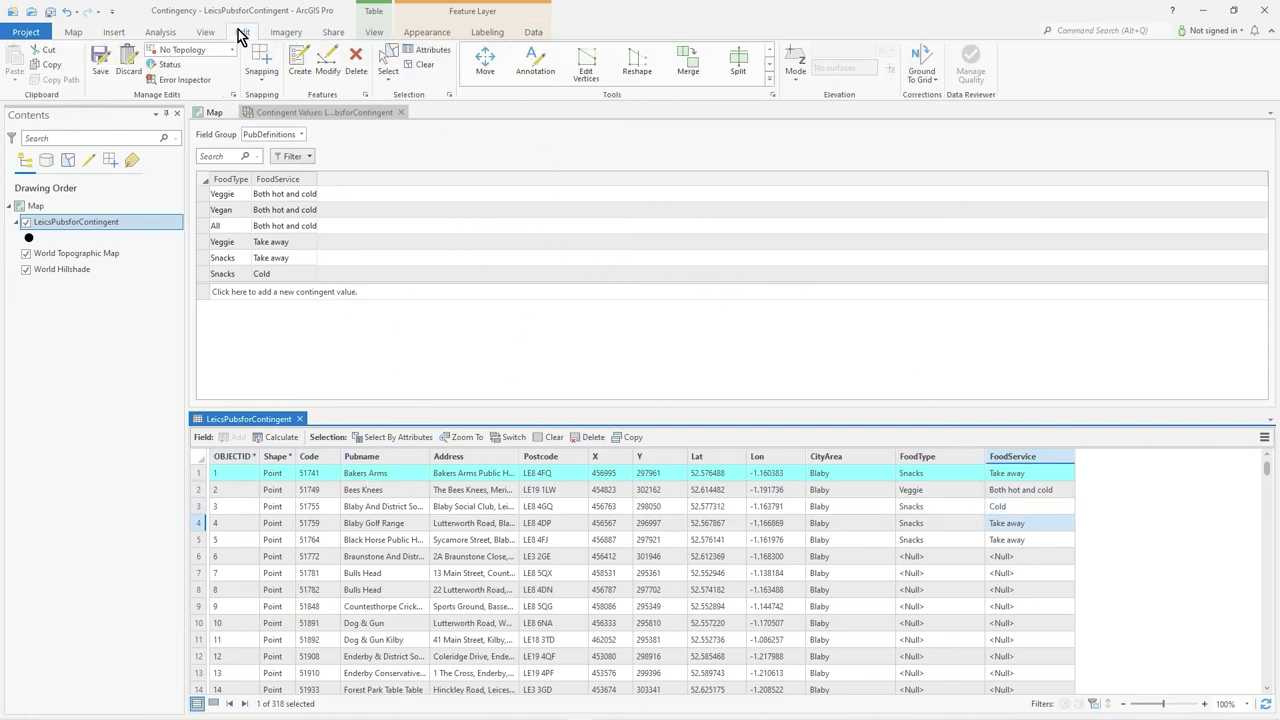
left_click(102, 60)
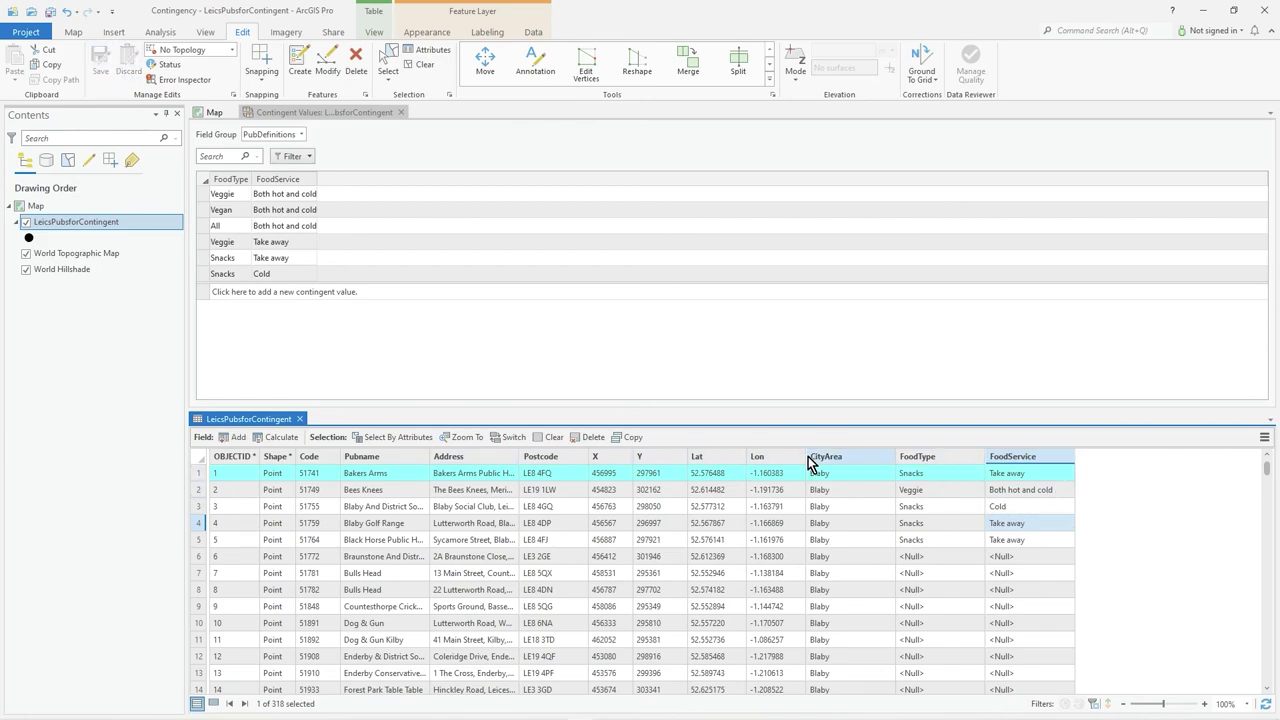
Retire the Snacks/Cold rule in PubDefinitions and save the change
left_click(203, 276)
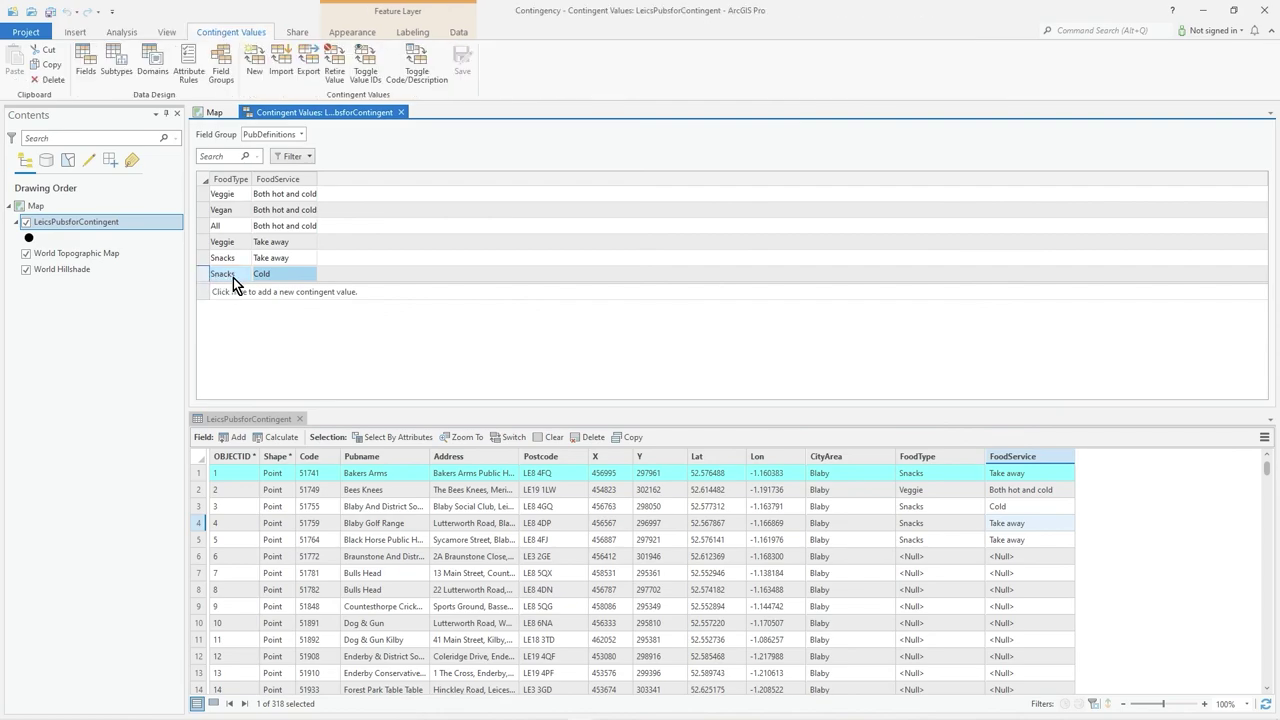
left_click(233, 277)
left_click(333, 70)
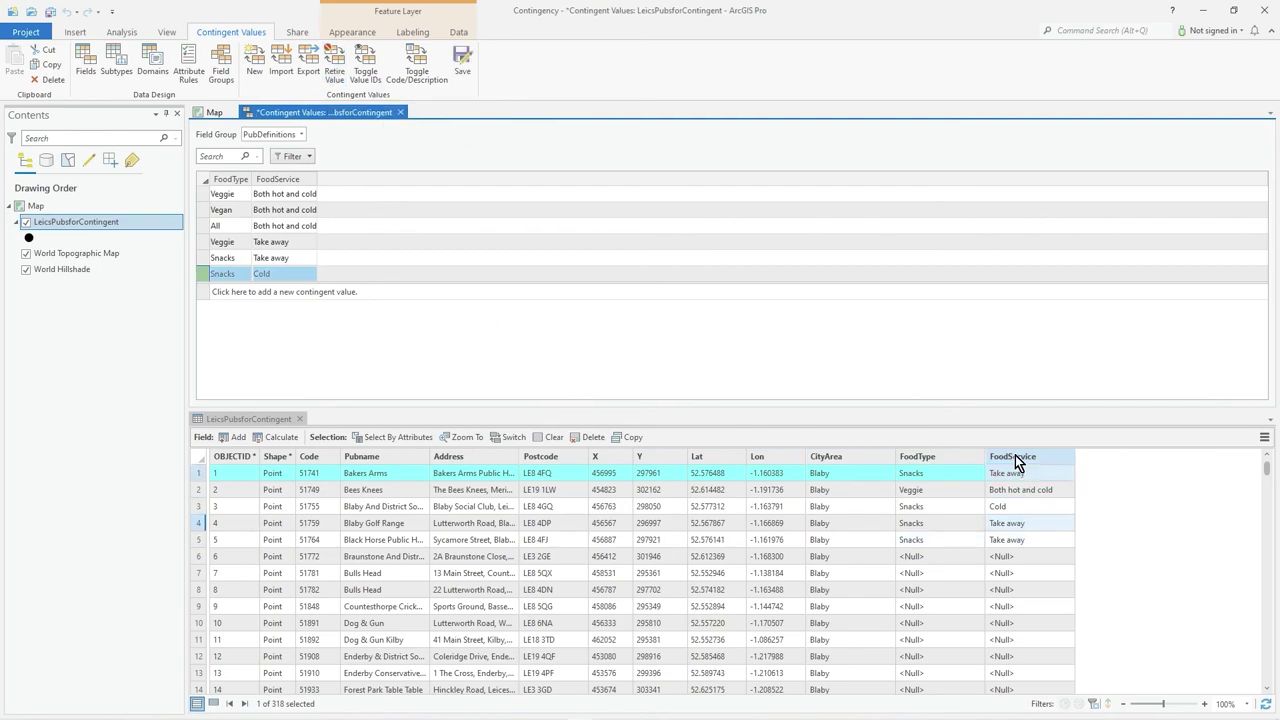
left_click(474, 68)
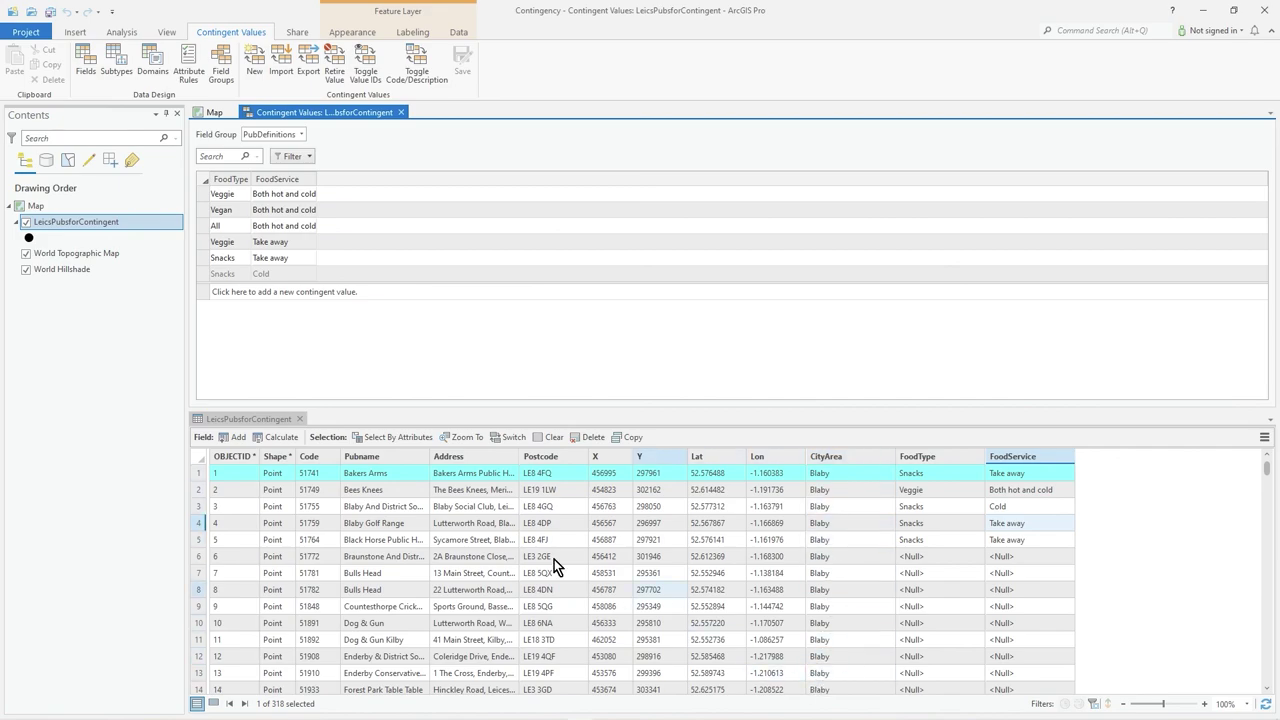
Give row 6 FoodType Snacks with Take away, confirming Cold is no longer offered
left_click(1000, 510)
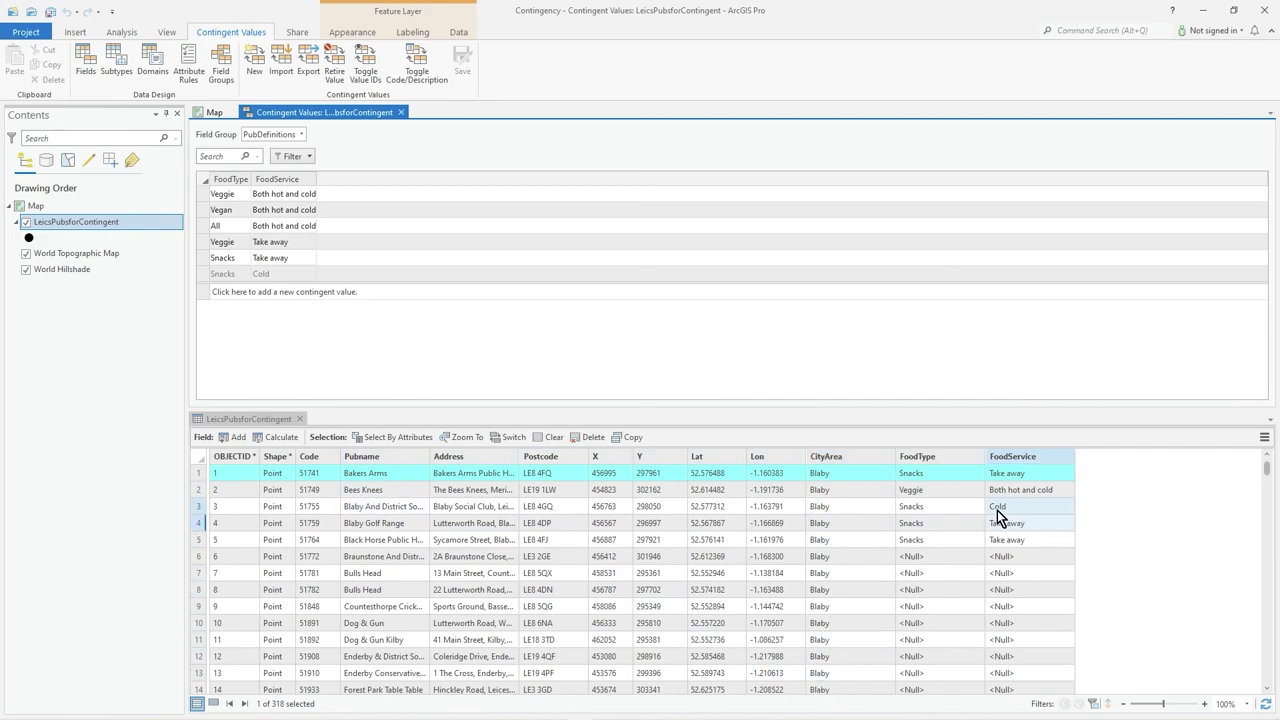
left_click(953, 557)
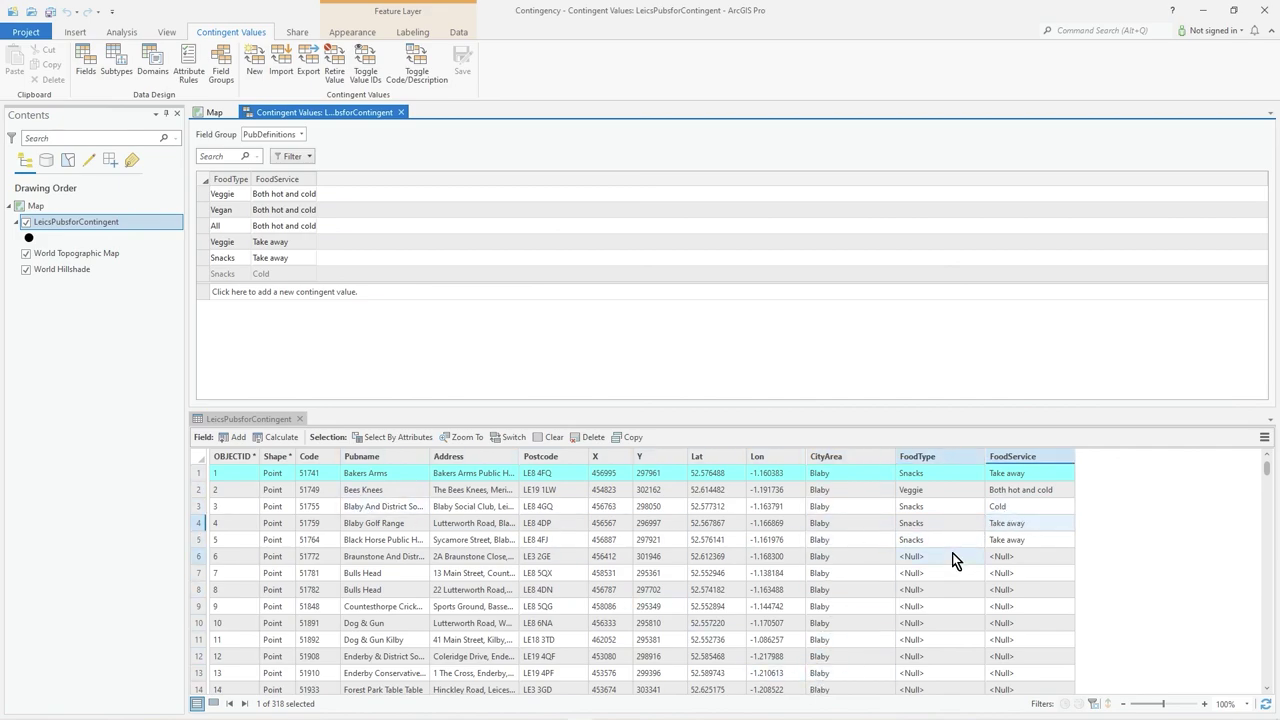
left_click(953, 557)
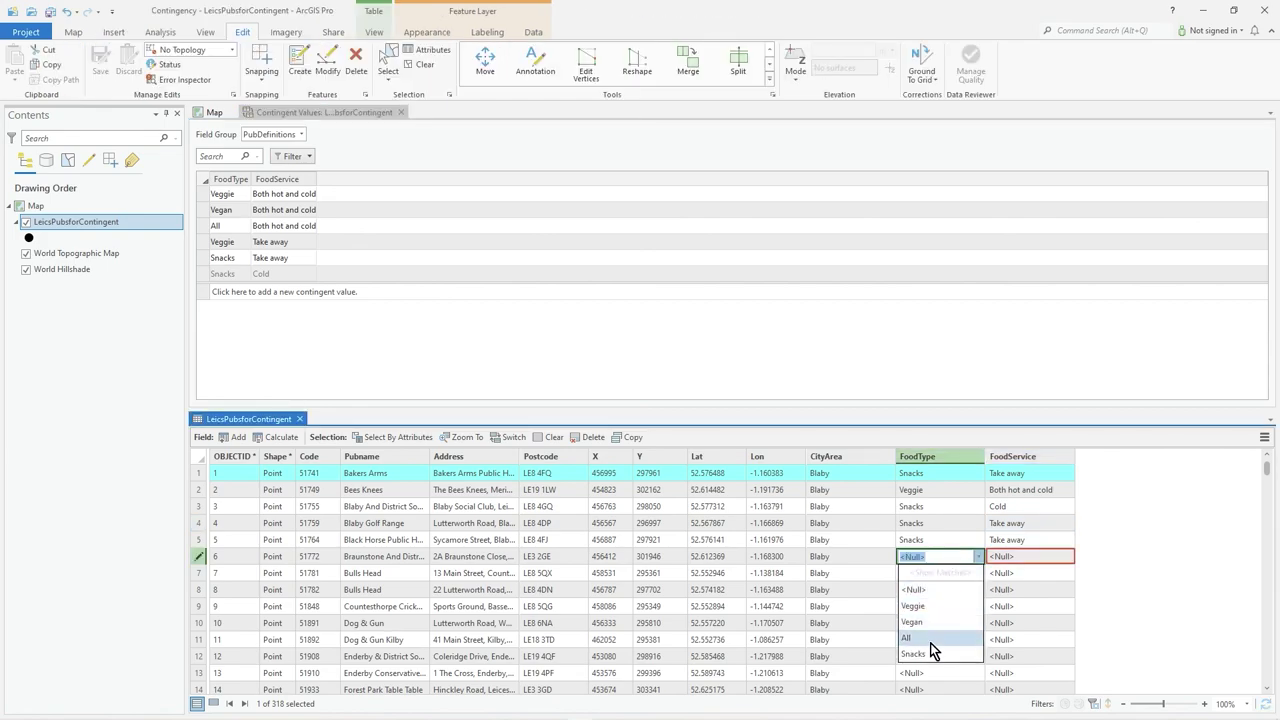
left_click(932, 652)
left_click(1048, 562)
left_click(1058, 558)
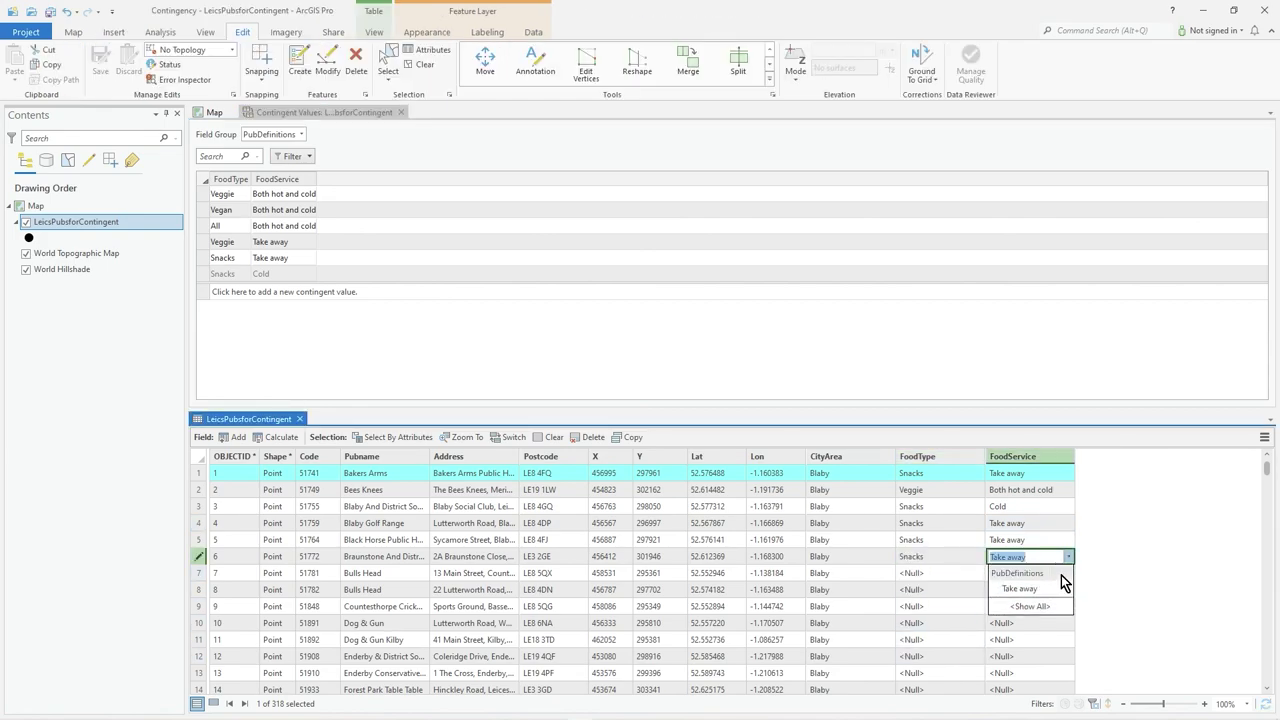
left_click(1045, 592)
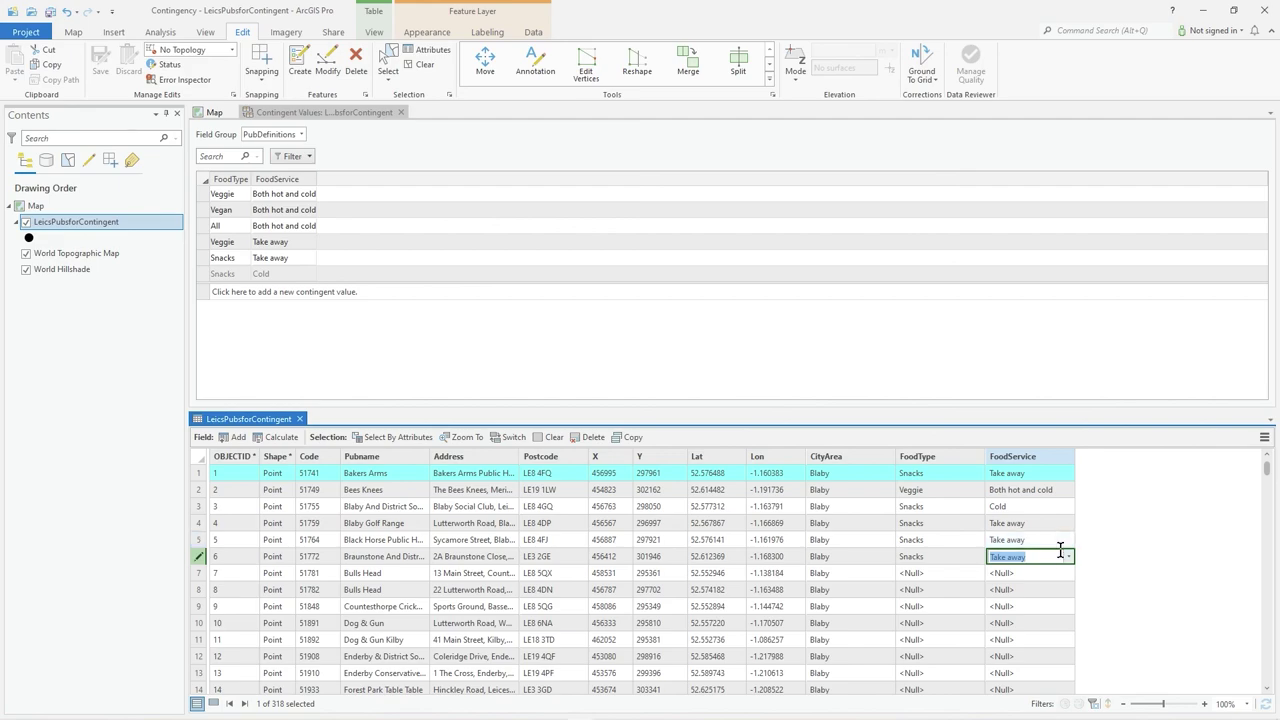